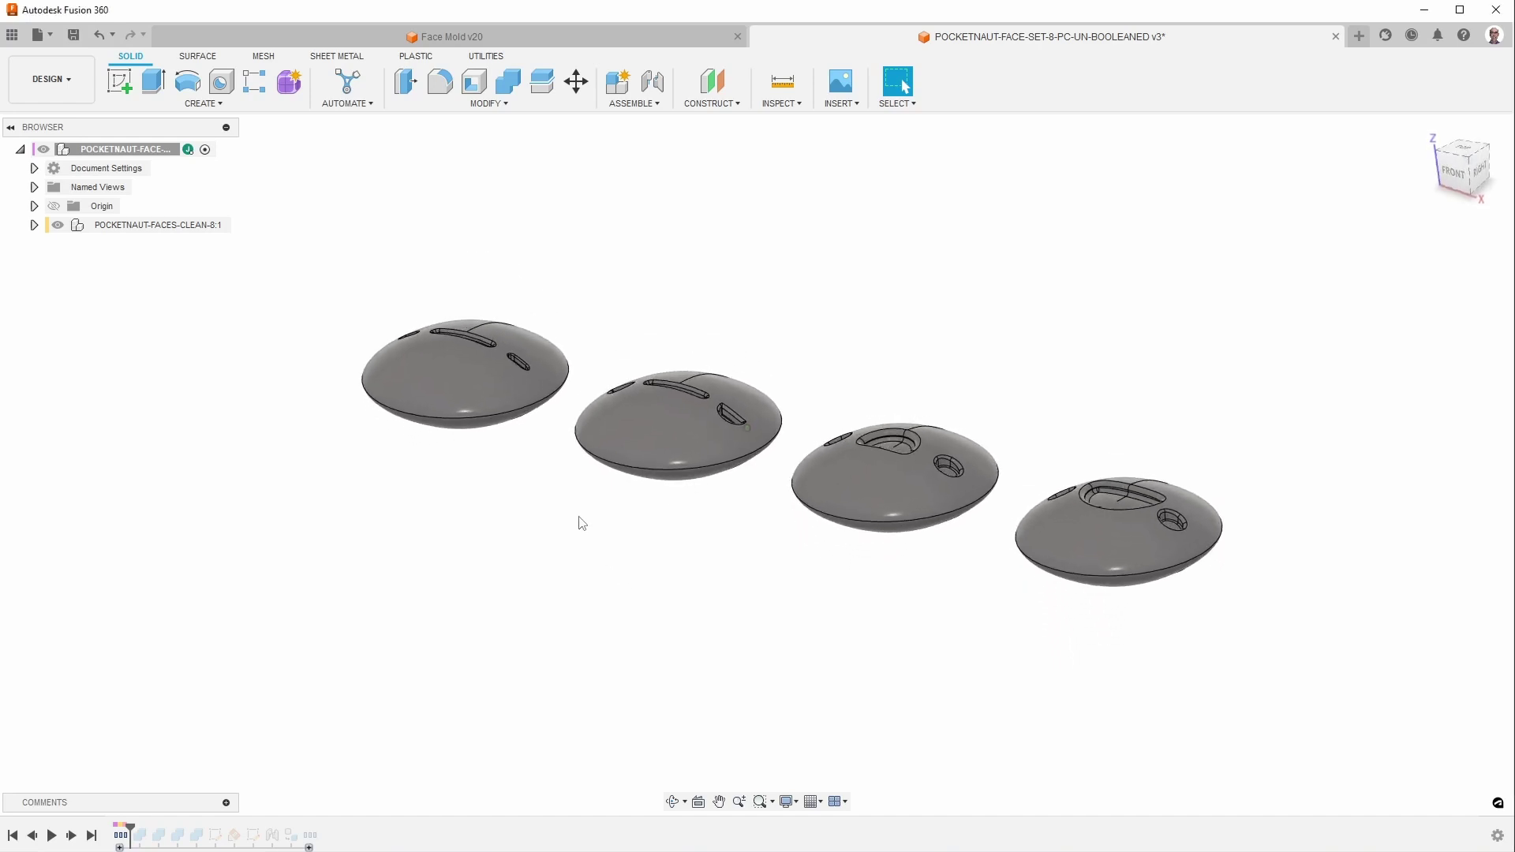
Try moving the whole face set away from its position as one unit, and undo the move.
click(452, 388)
drag(451, 386, 456, 282)
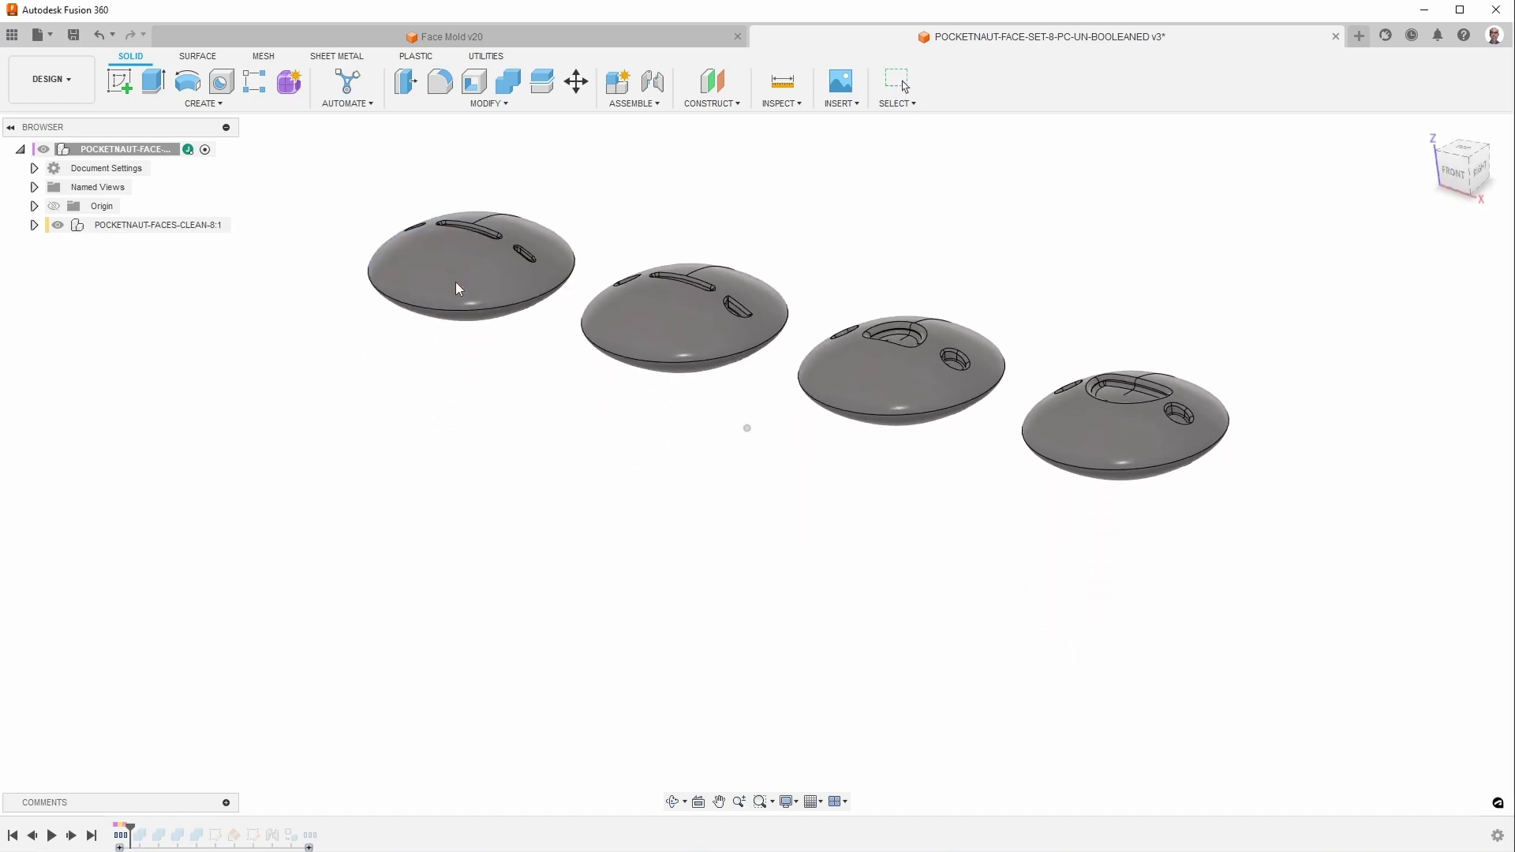
key(ctrl+z)
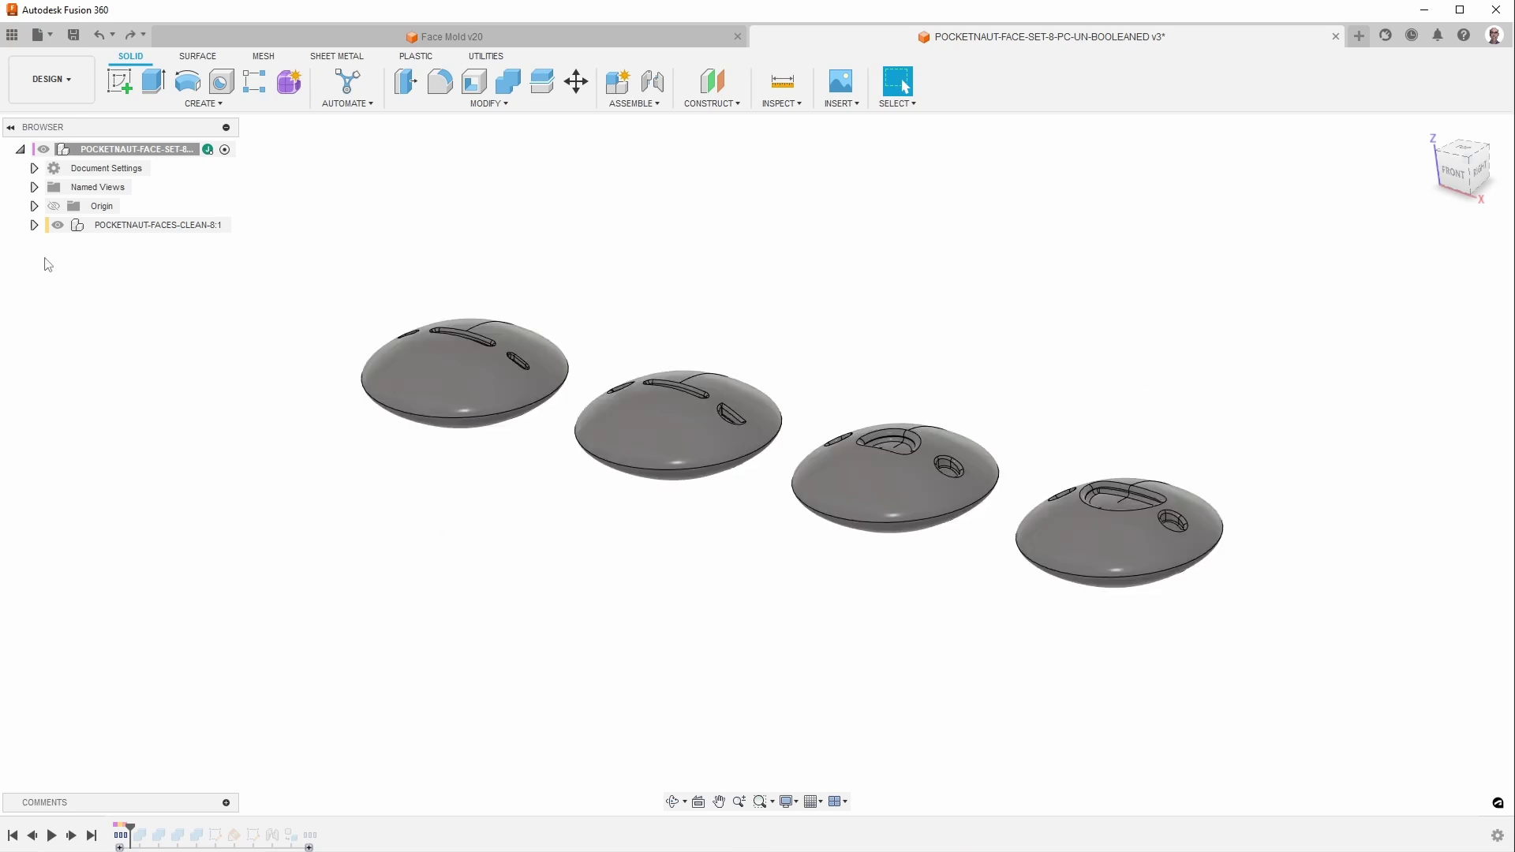
Expand the POCKETNAUT-FACES-CLEAN-8 component down to the bodies in FACE HALVES and highlight Body1 to see which half it is.
click(34, 225)
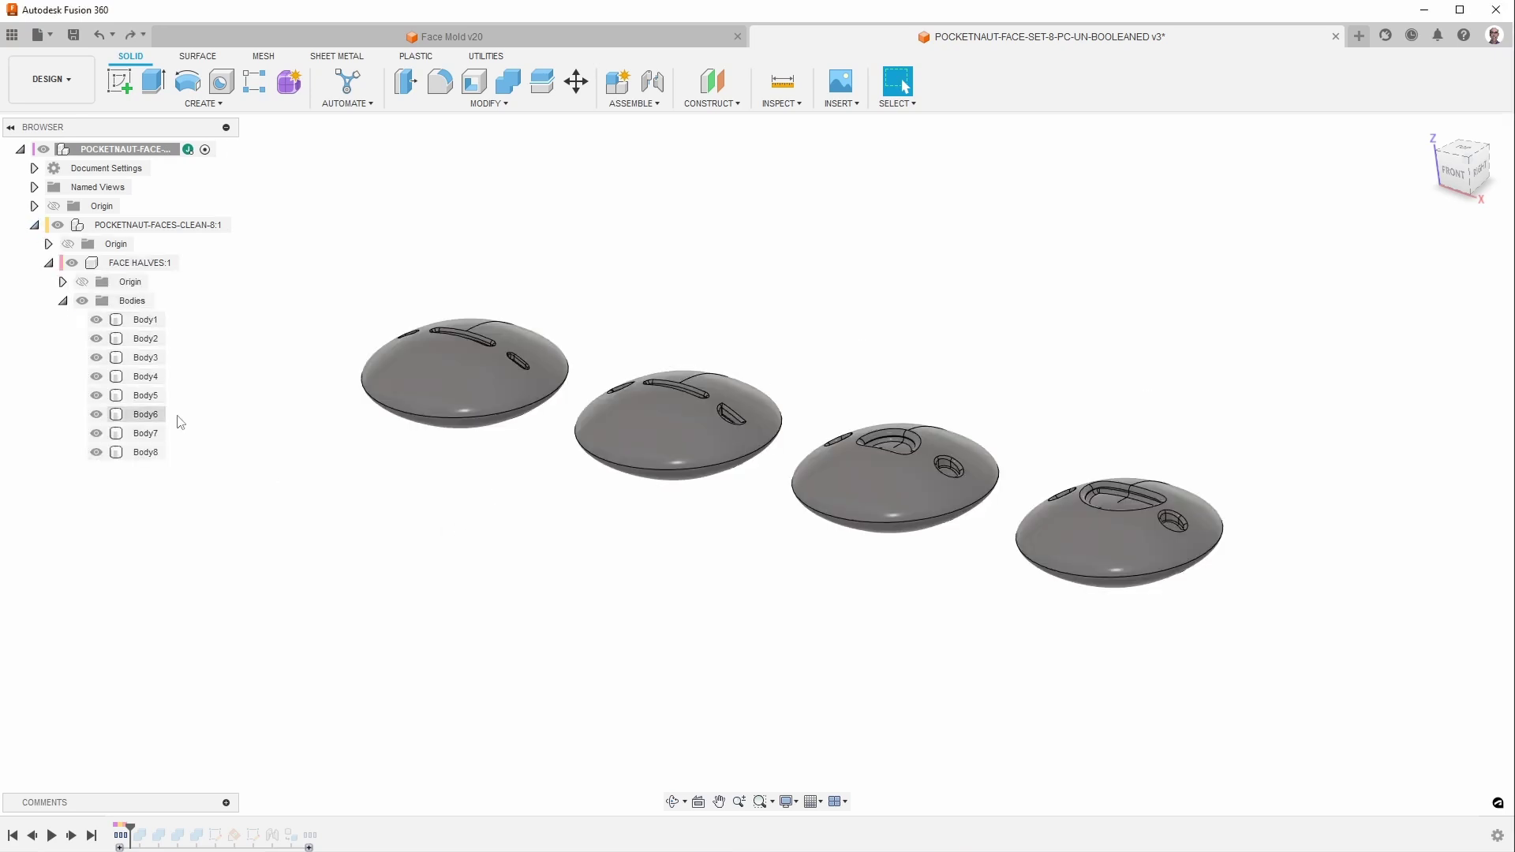
click(146, 320)
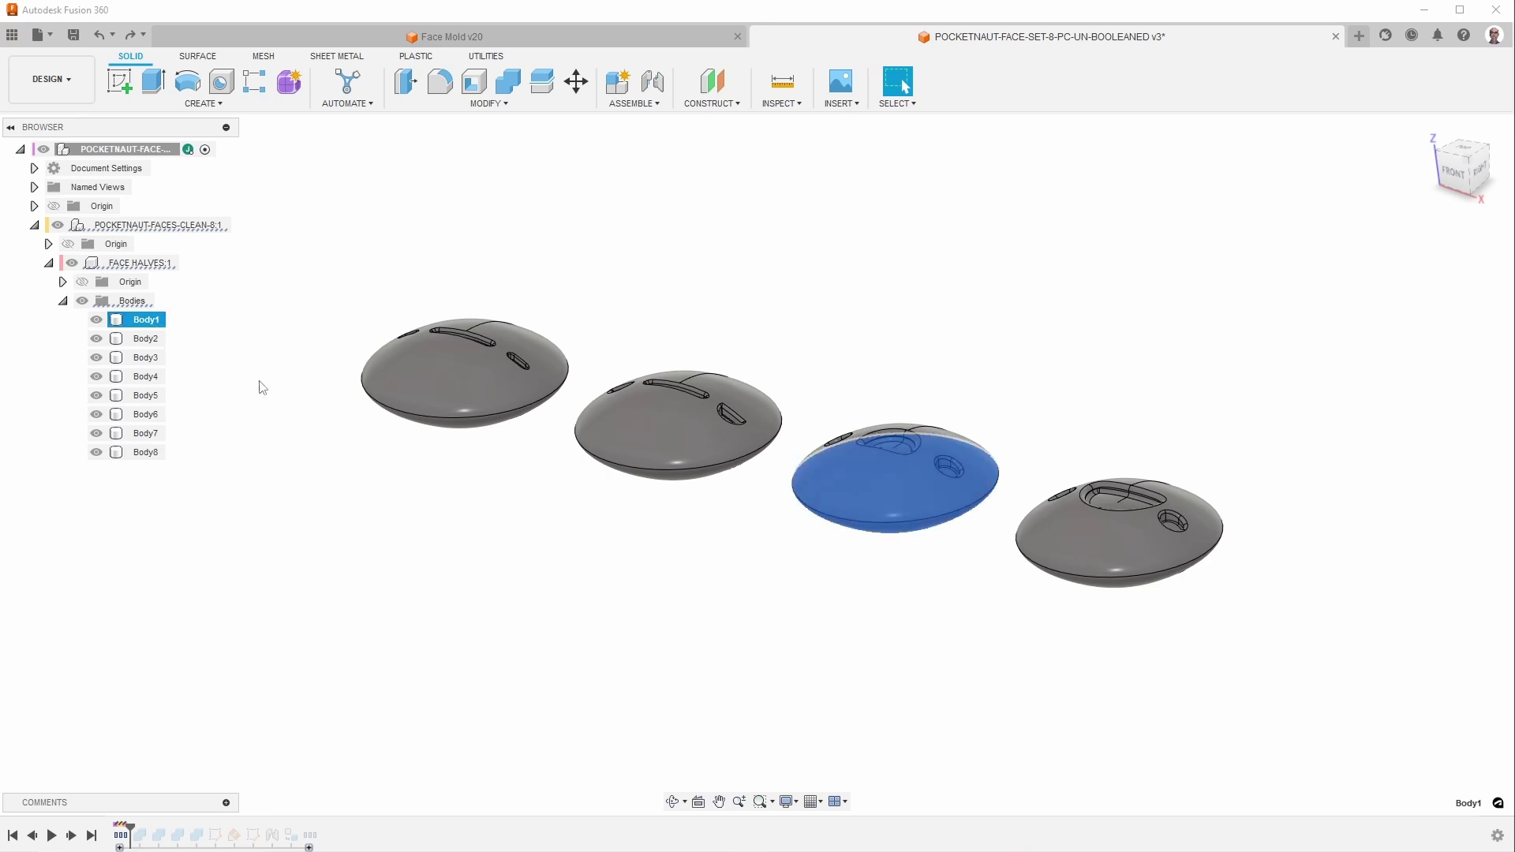
key(F6)
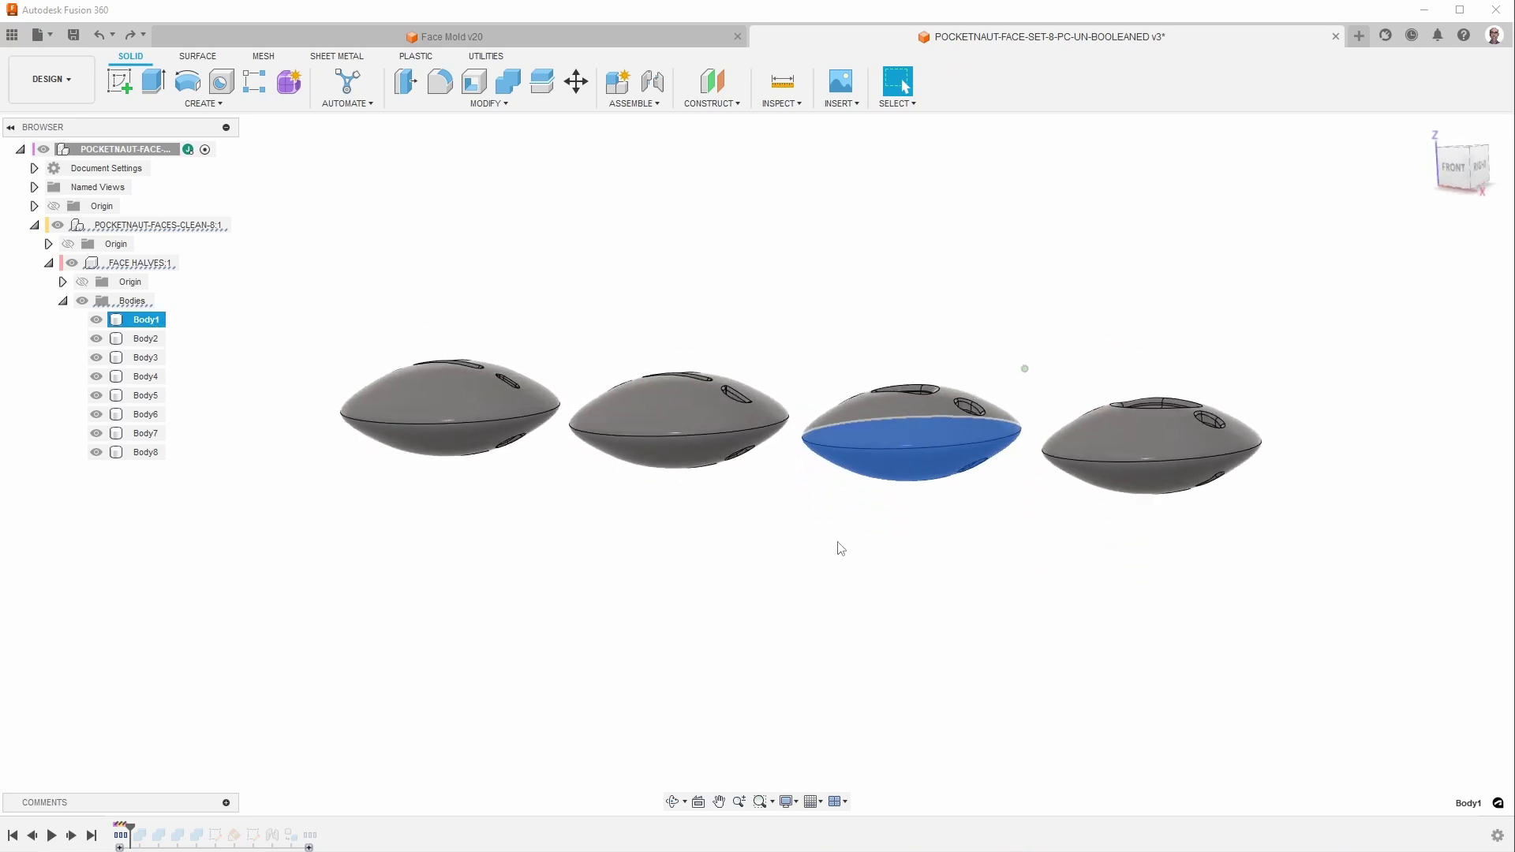
key(Escape)
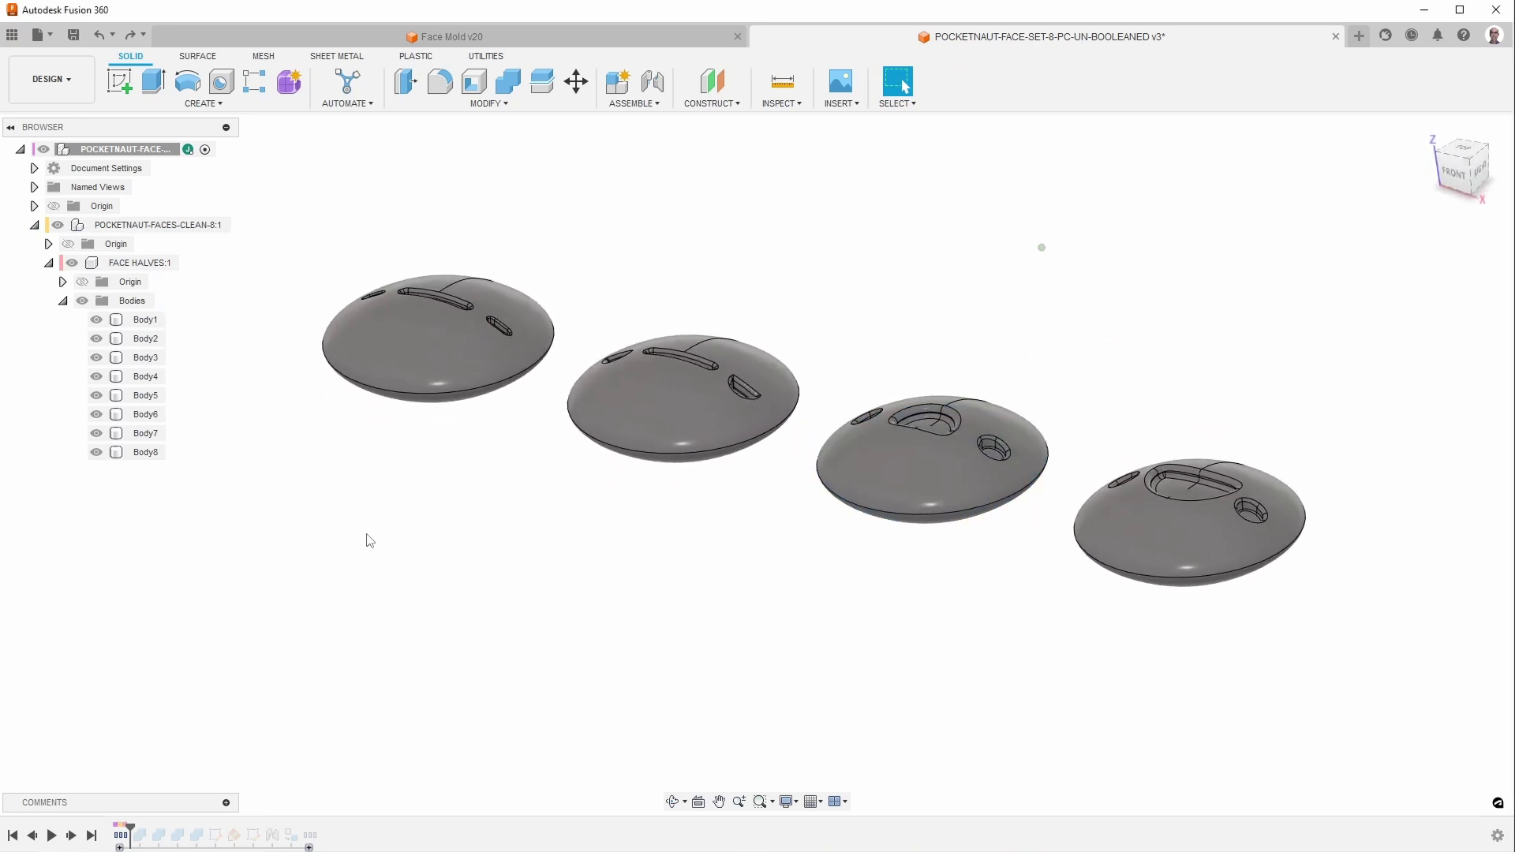
Show the root origin, examine the faces relative to it from the upper and lower sides, and hide the origin again.
click(54, 206)
key(F6)
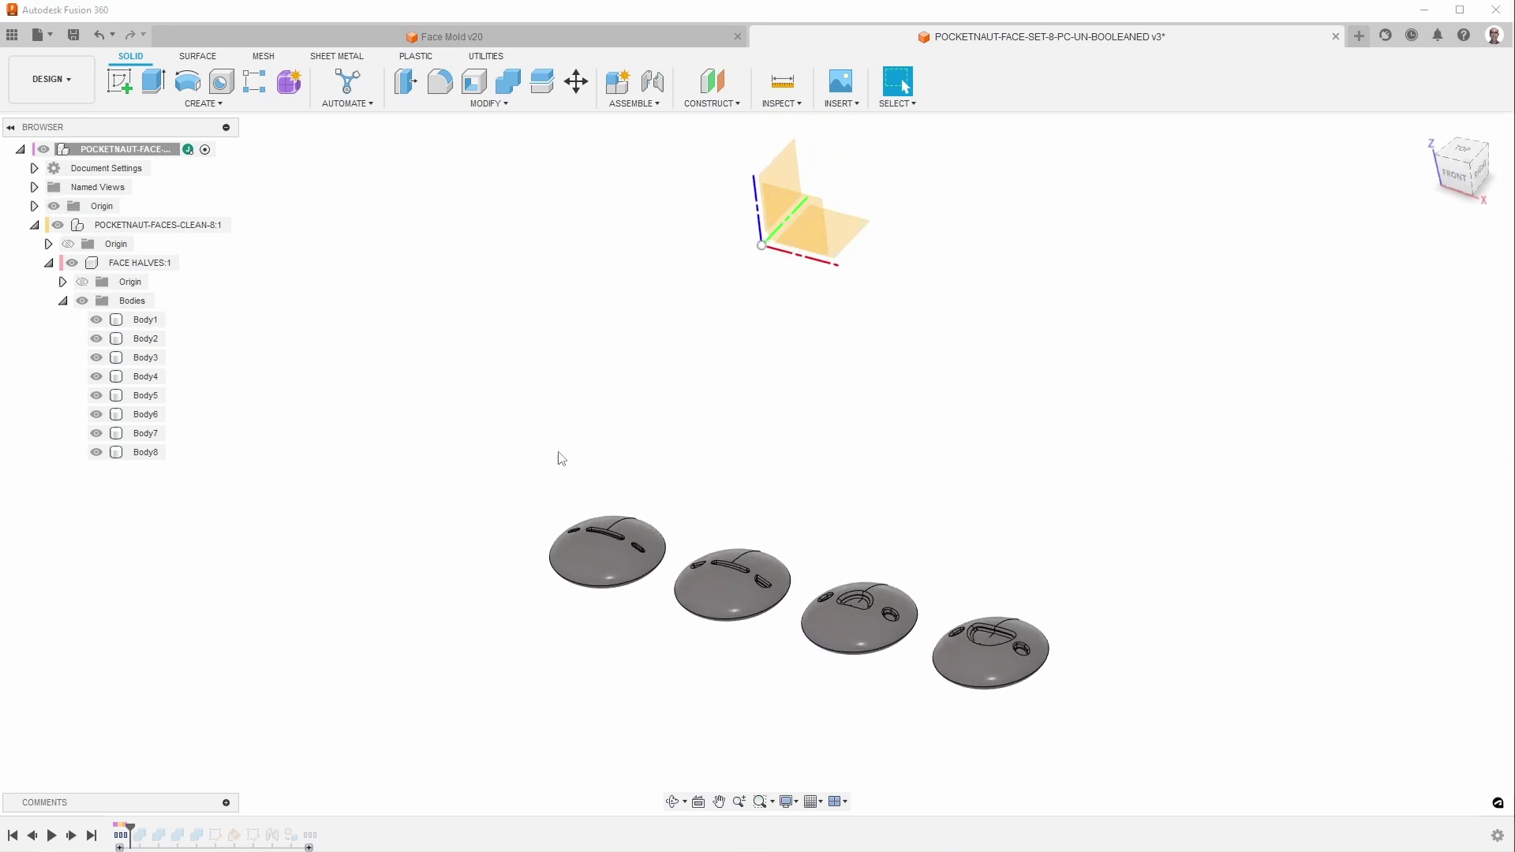
key(F6)
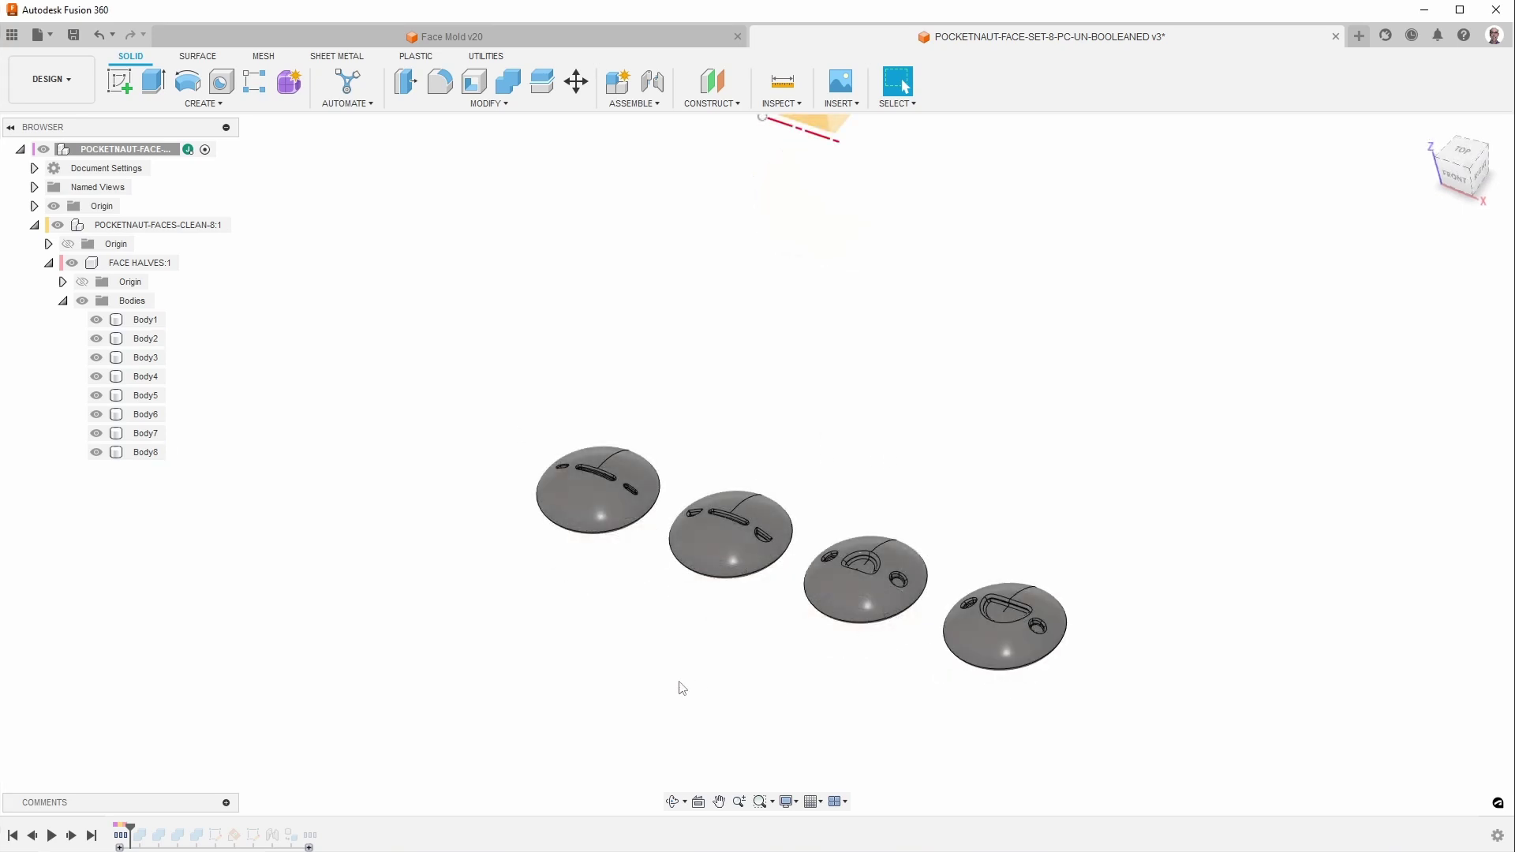
scroll(659, 685, up, 3)
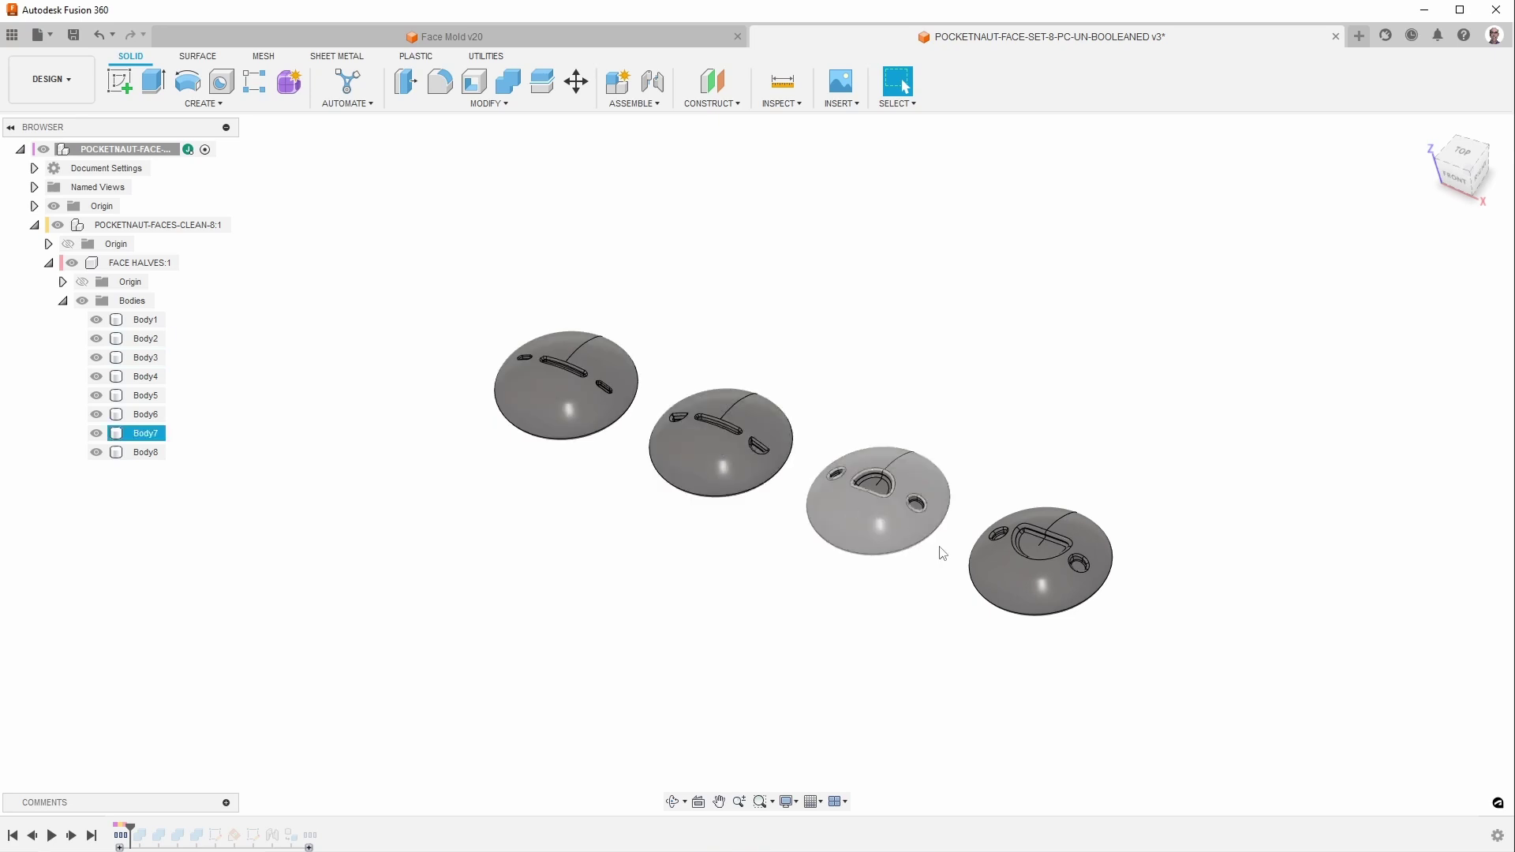
drag(808, 622, 647, 617)
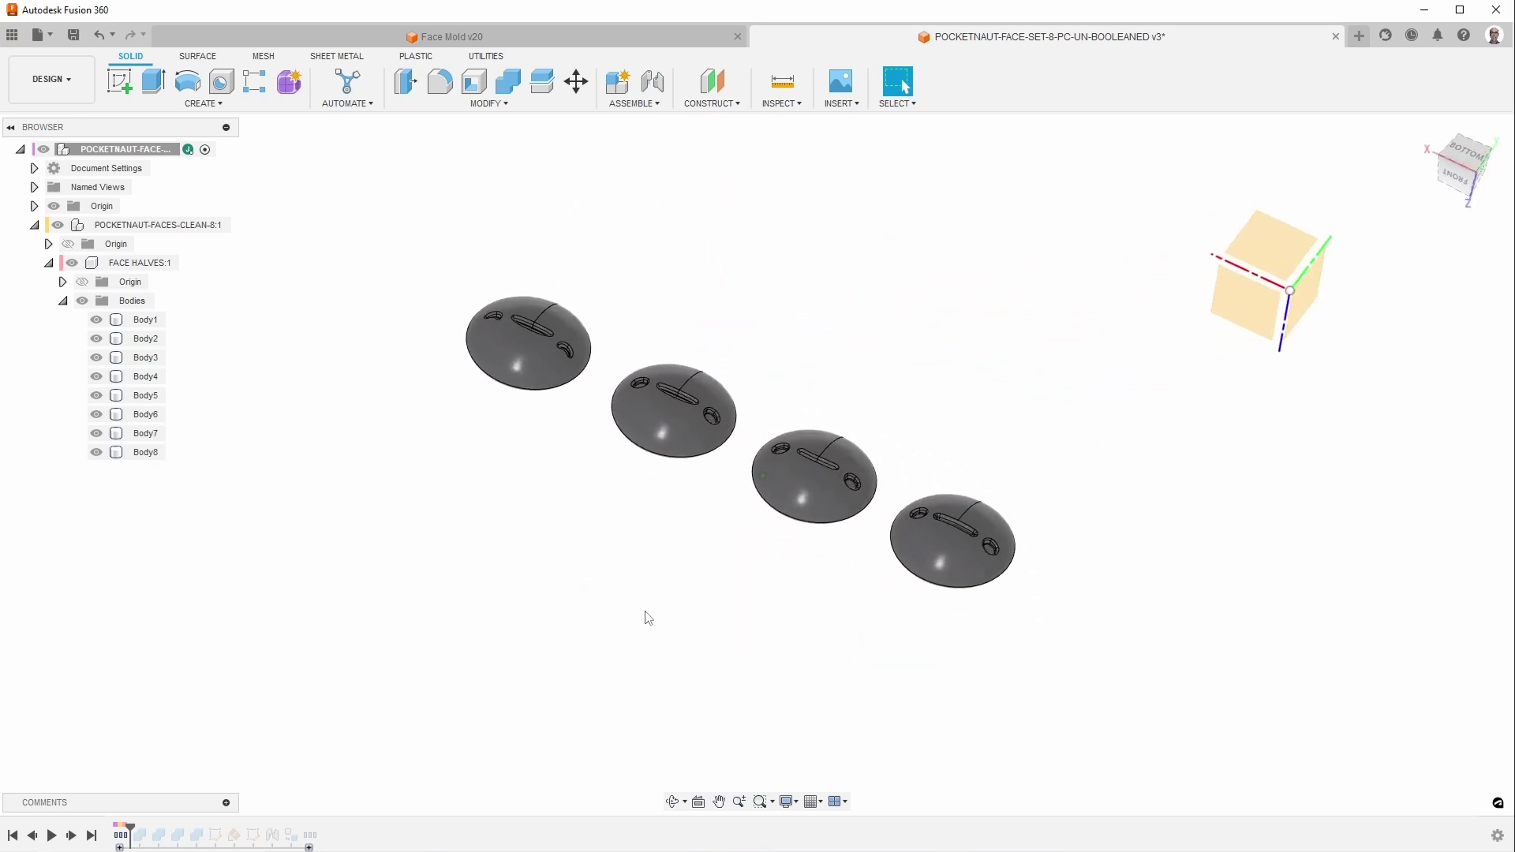
click(55, 207)
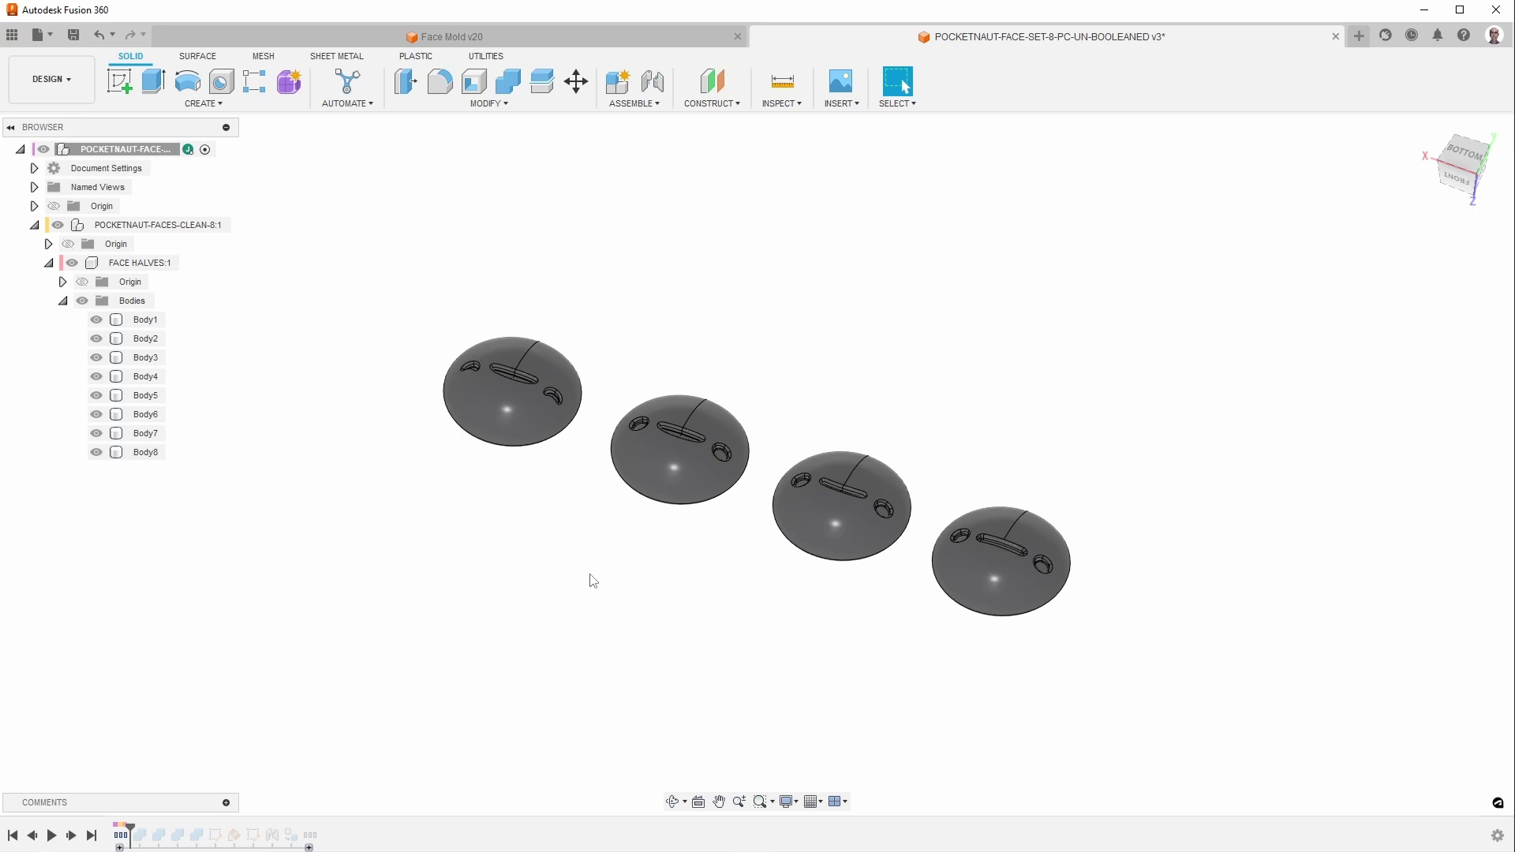
Examine the four face models from several angles and highlight the separate halves of the face with the large open mouth.
key(F6)
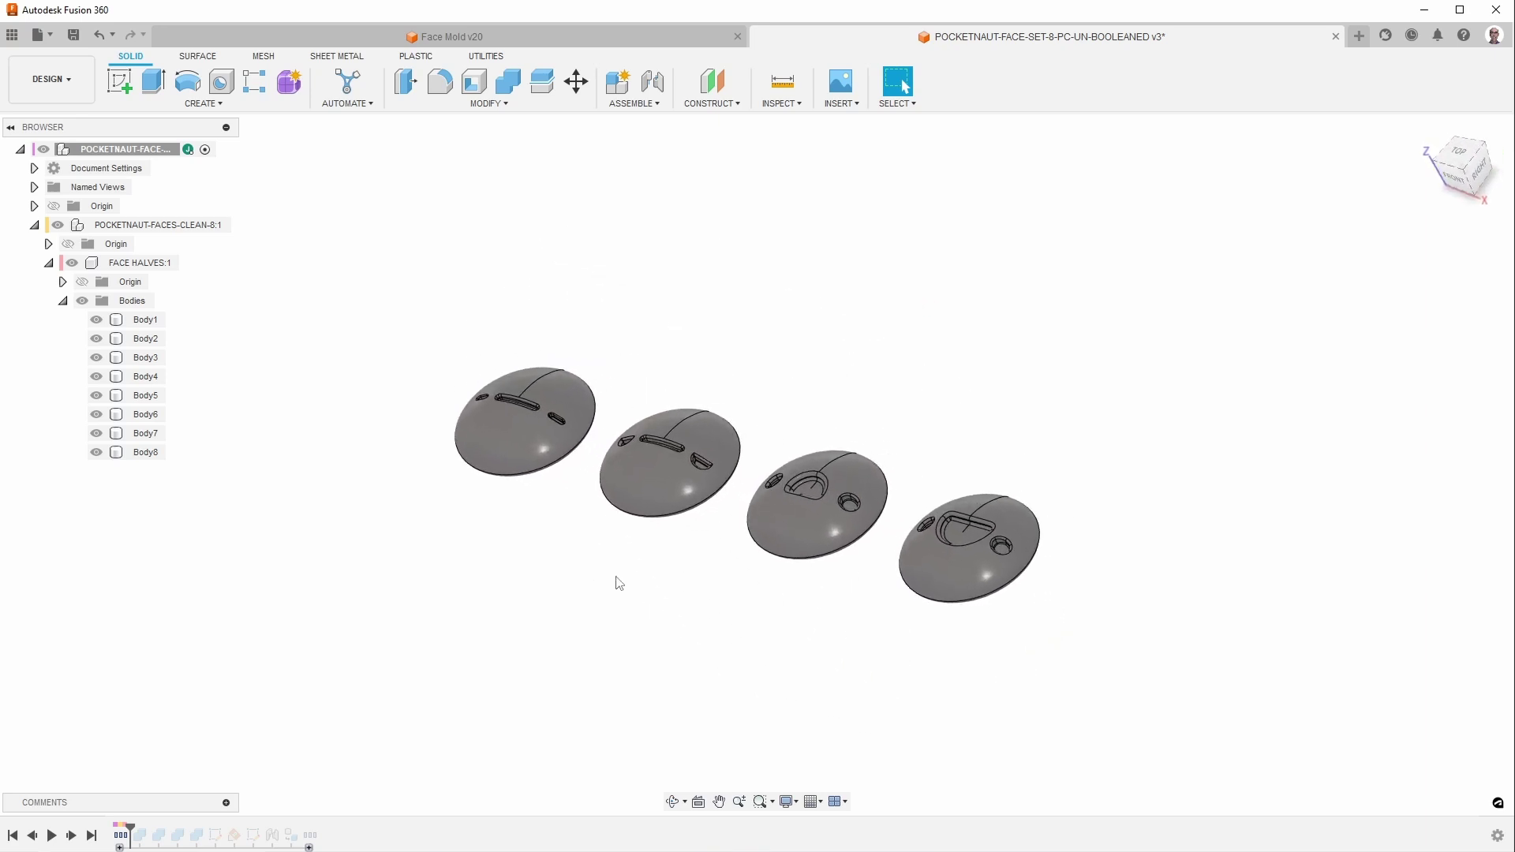
key(F5)
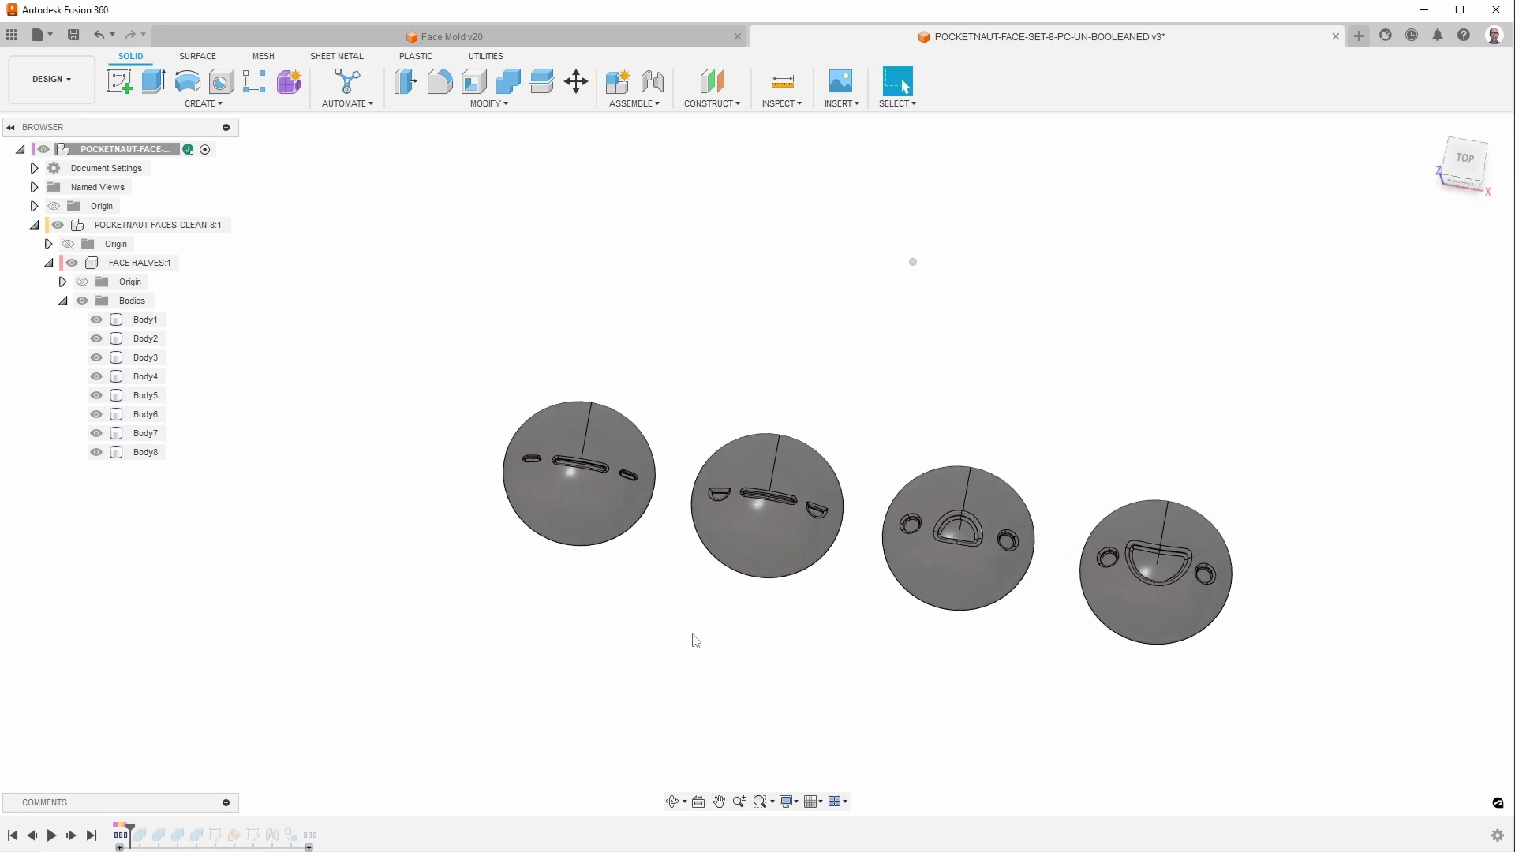
key(F5)
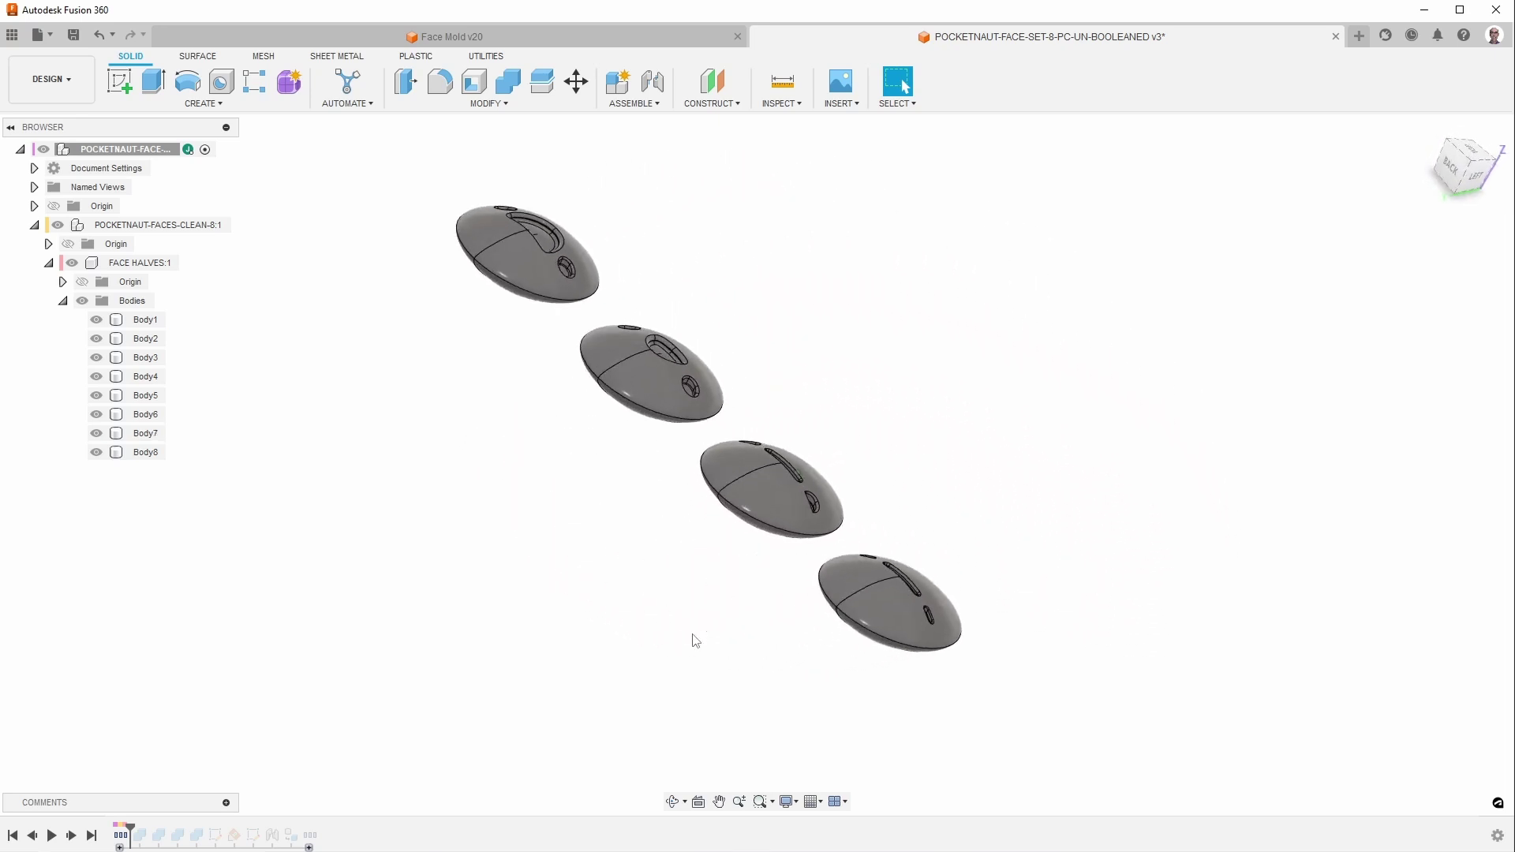
key(F5)
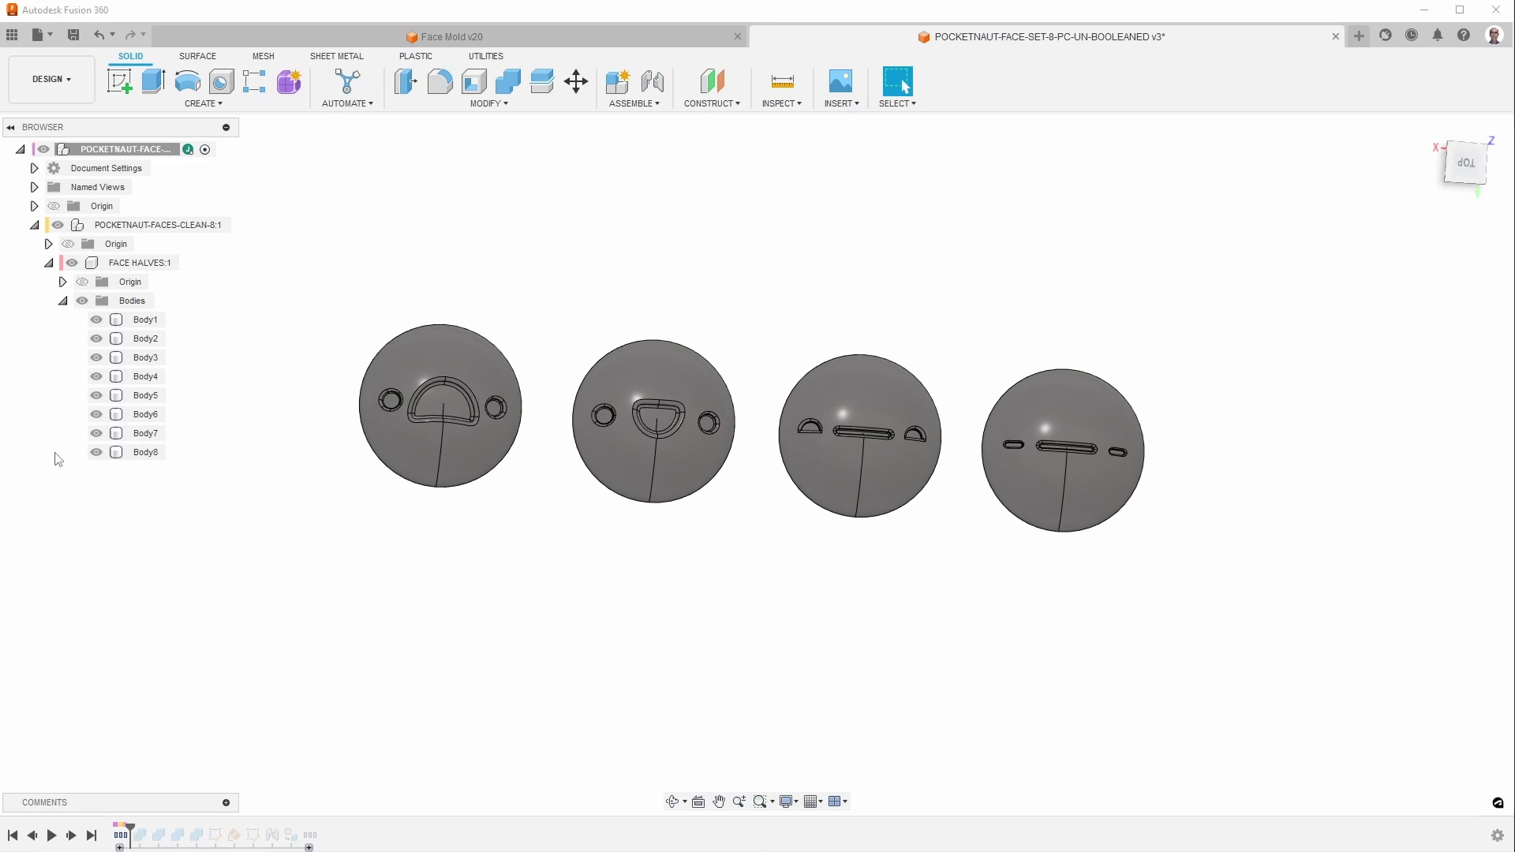
drag(281, 527, 510, 484)
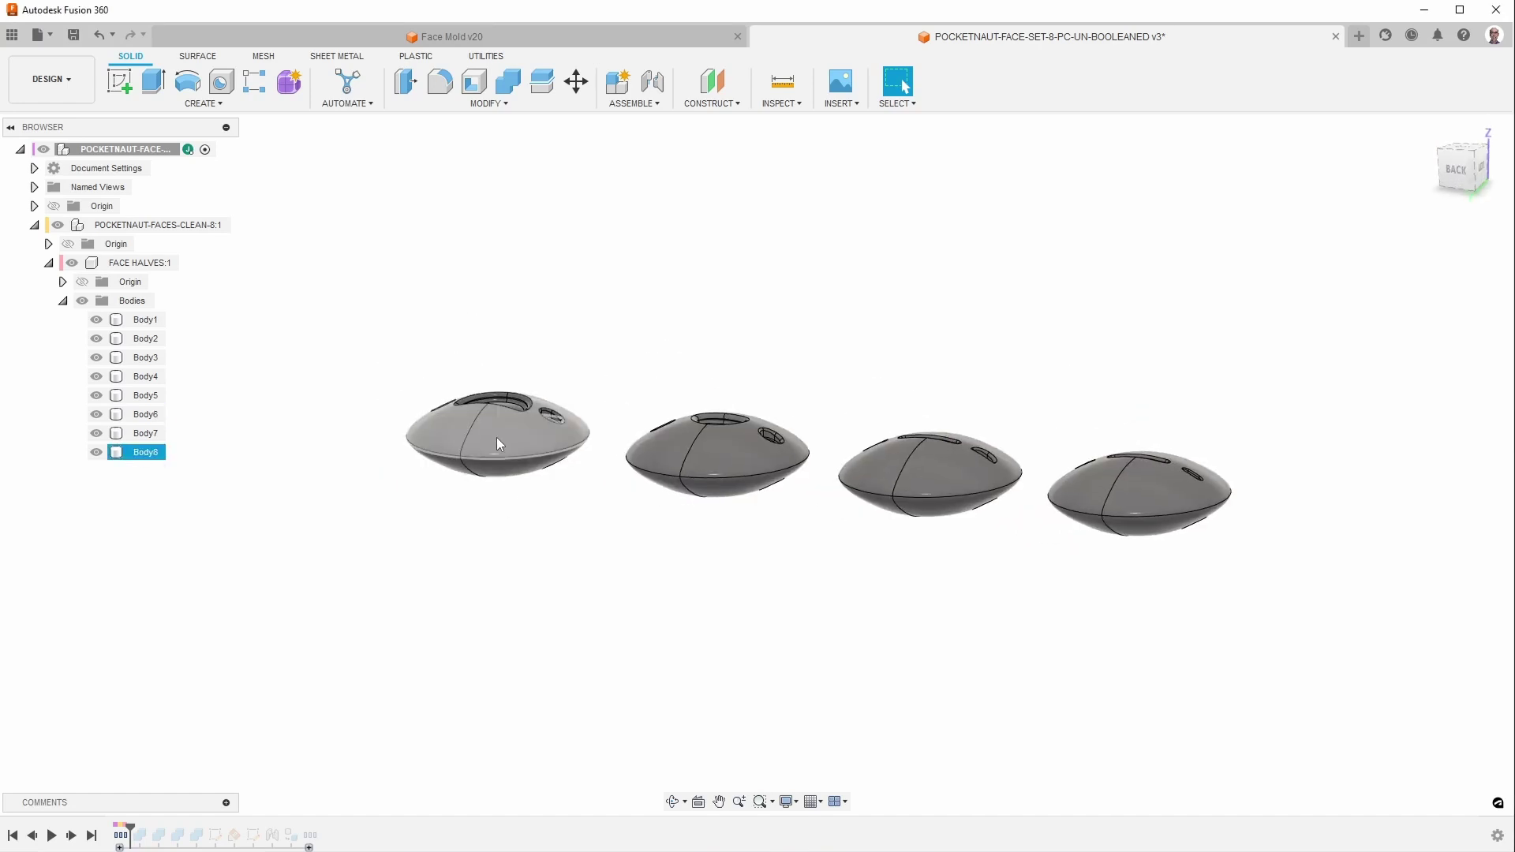
click(498, 441)
click(505, 472)
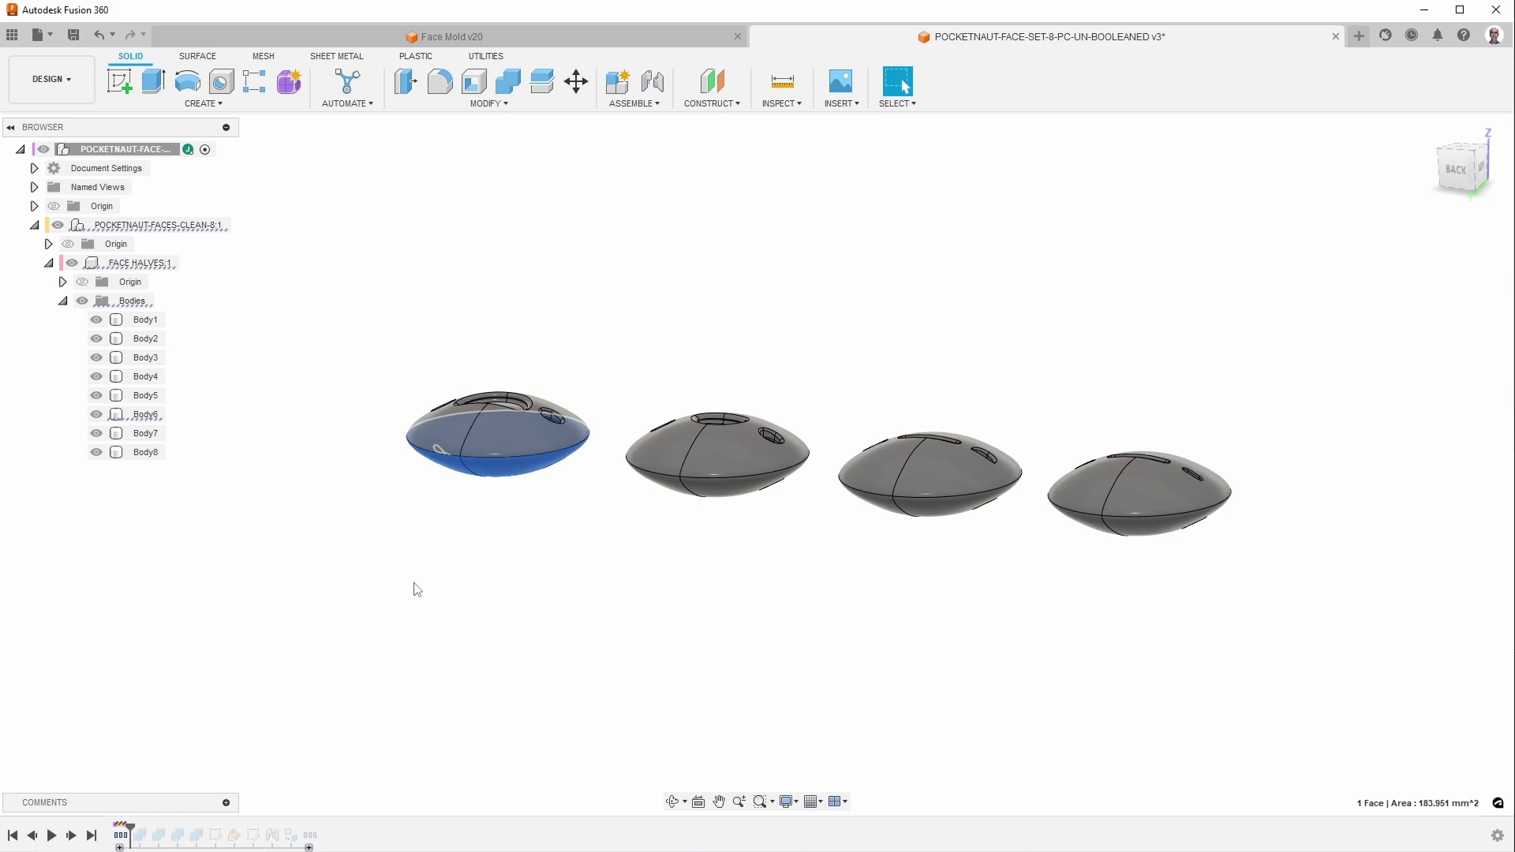
click(486, 565)
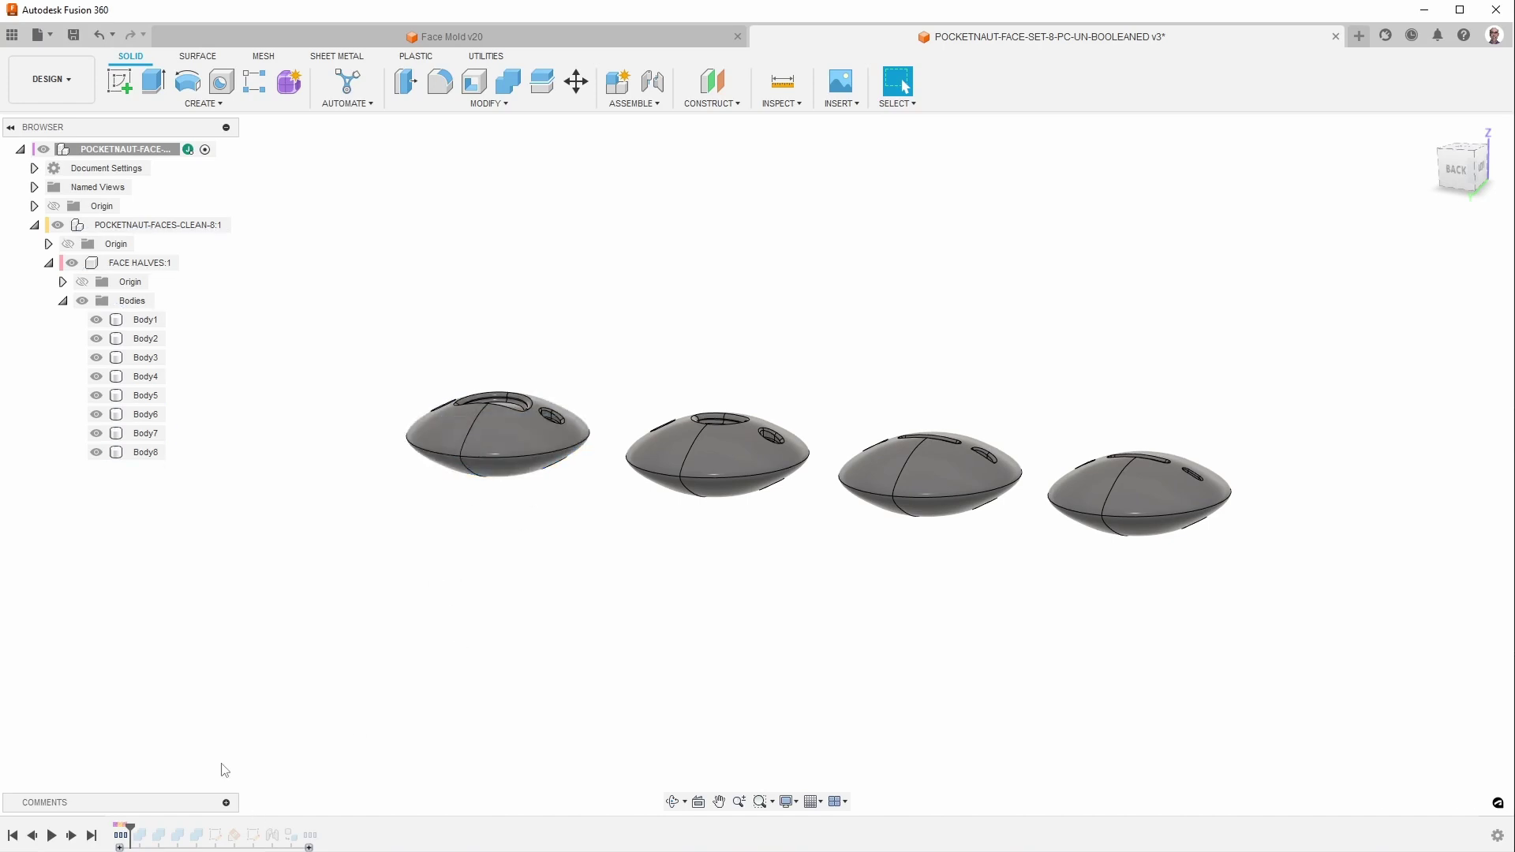
Roll the design history forward past the four Combine features and highlight each merged face body in turn.
drag(131, 826, 143, 825)
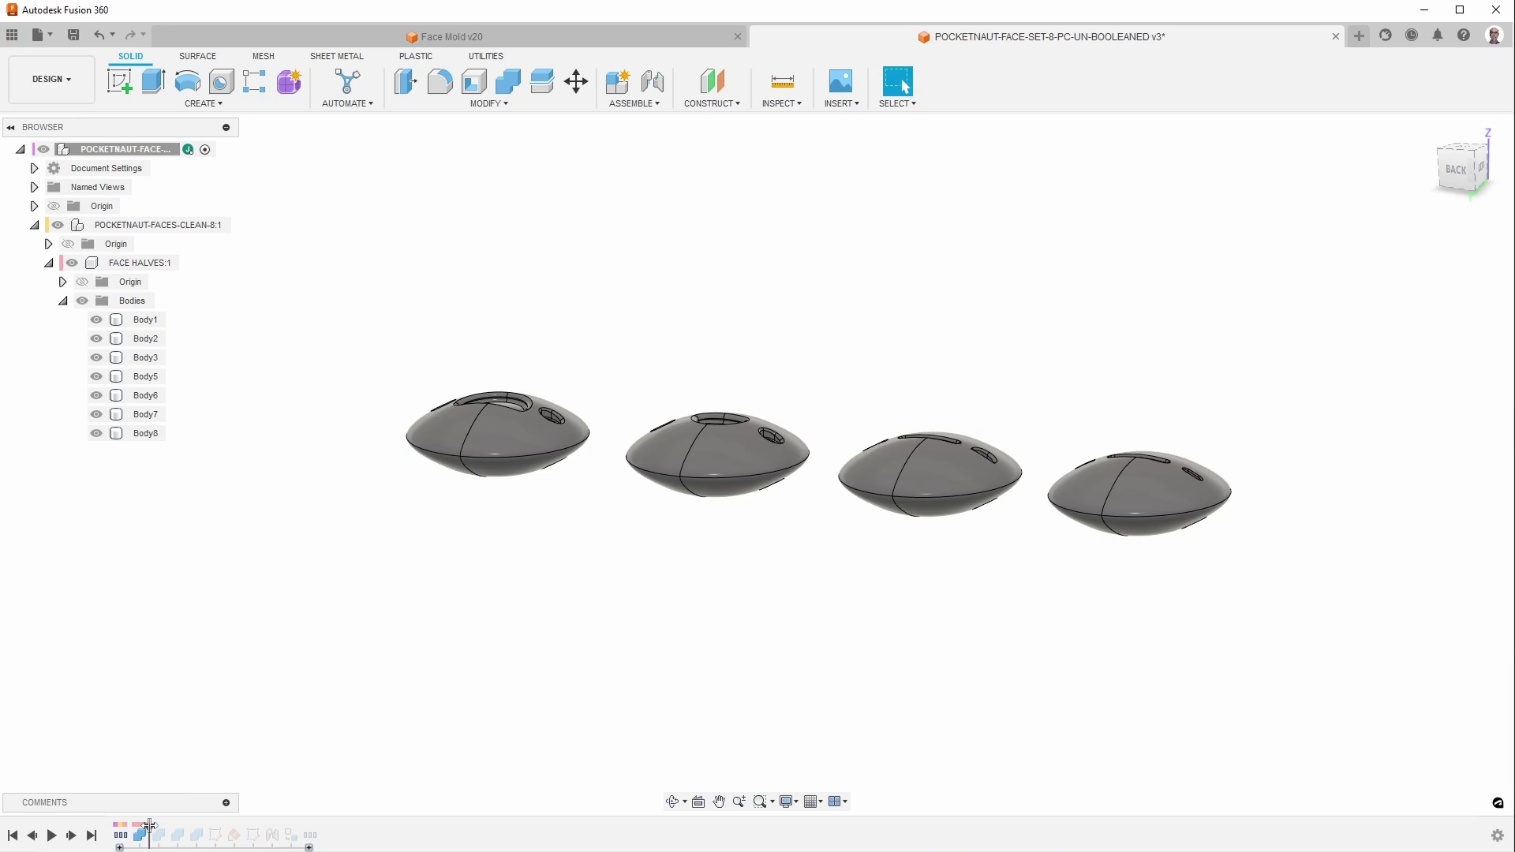
drag(149, 825, 198, 825)
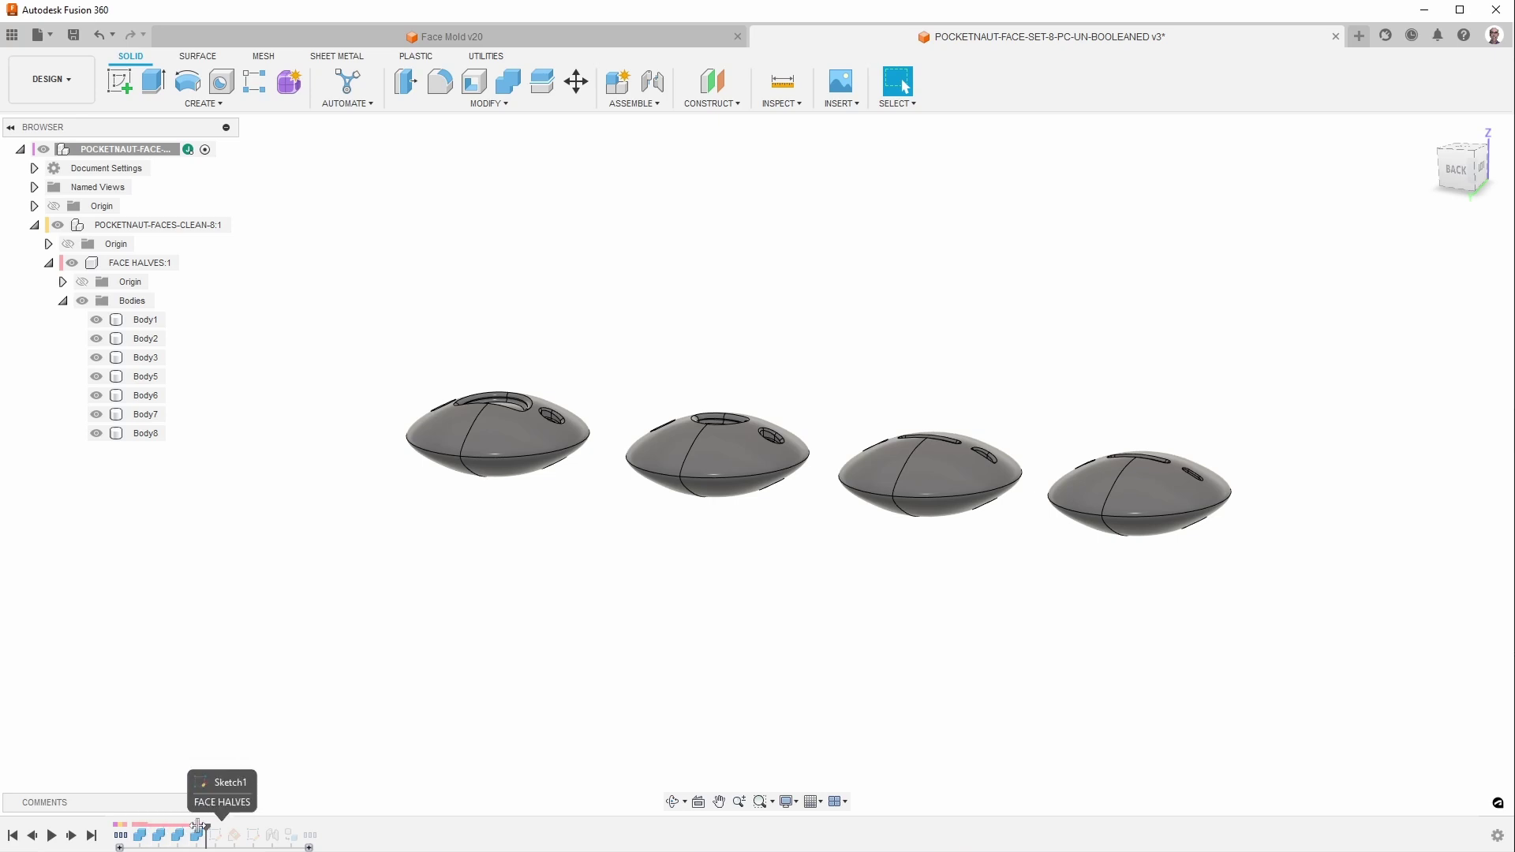
click(149, 321)
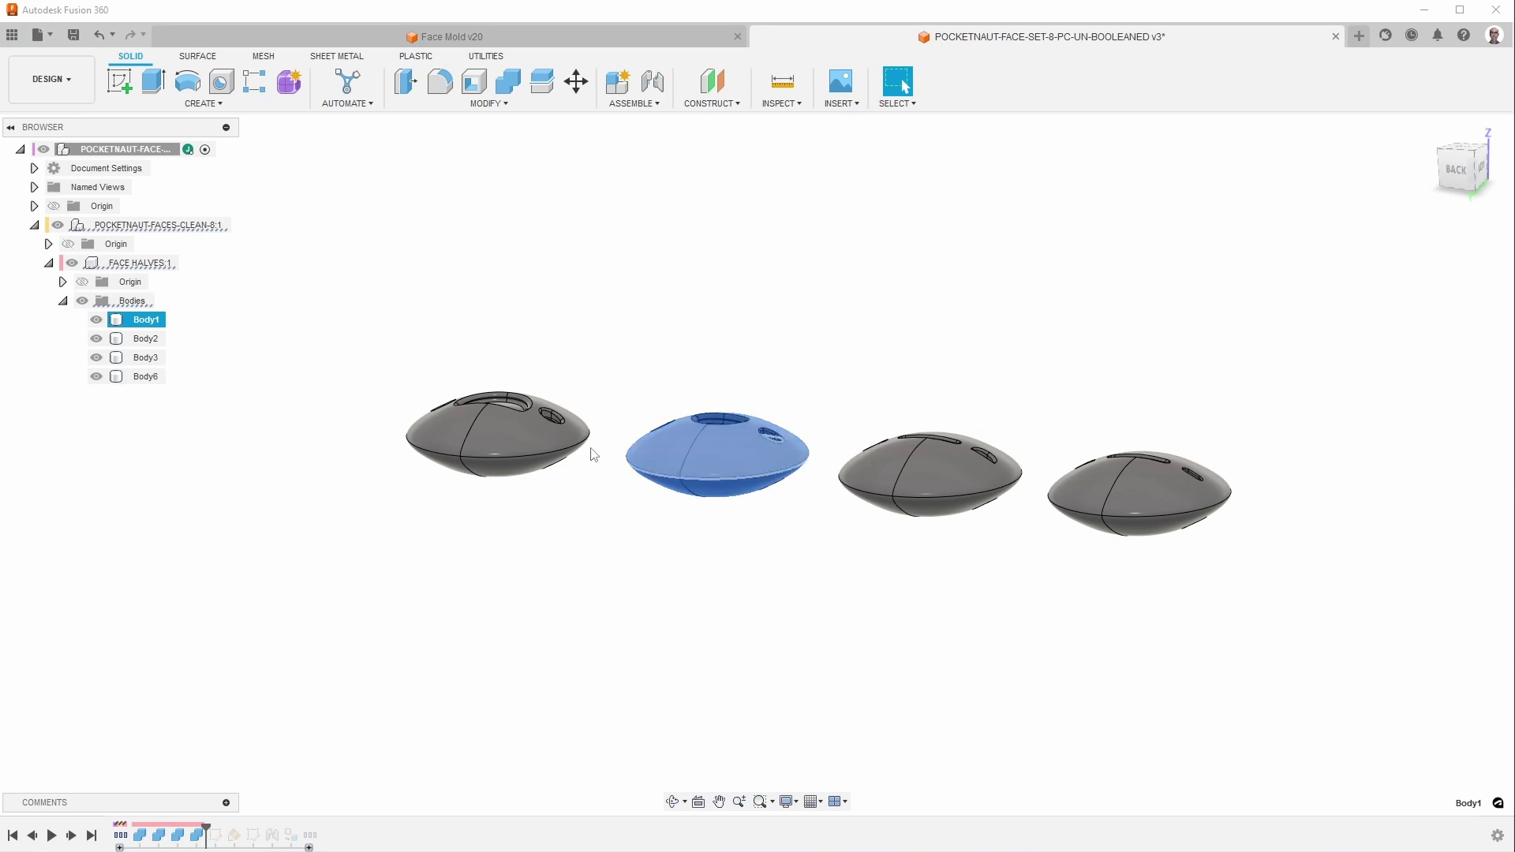
click(148, 338)
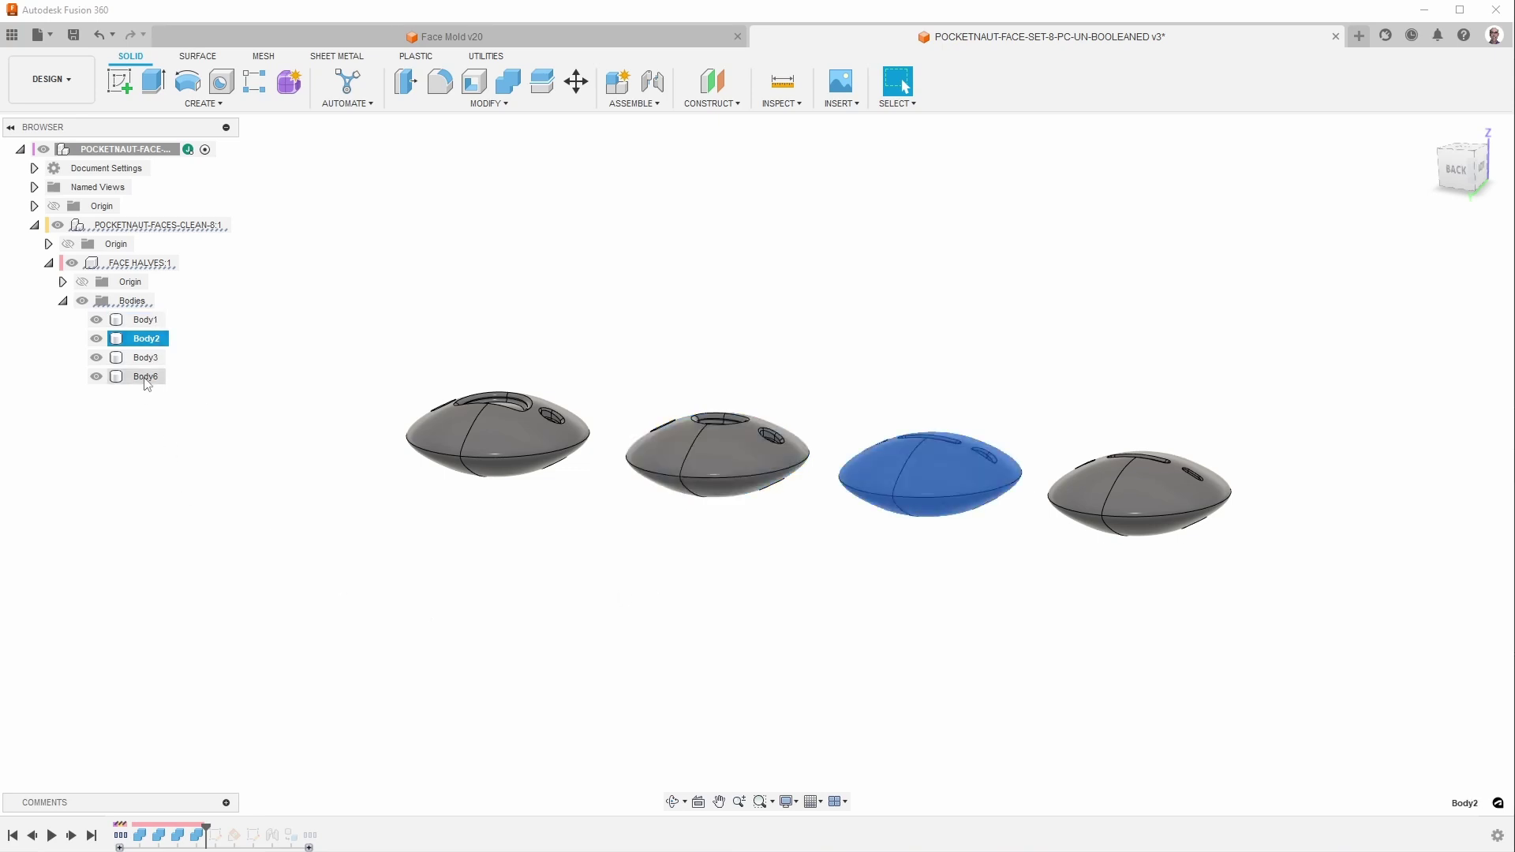
click(146, 357)
click(146, 376)
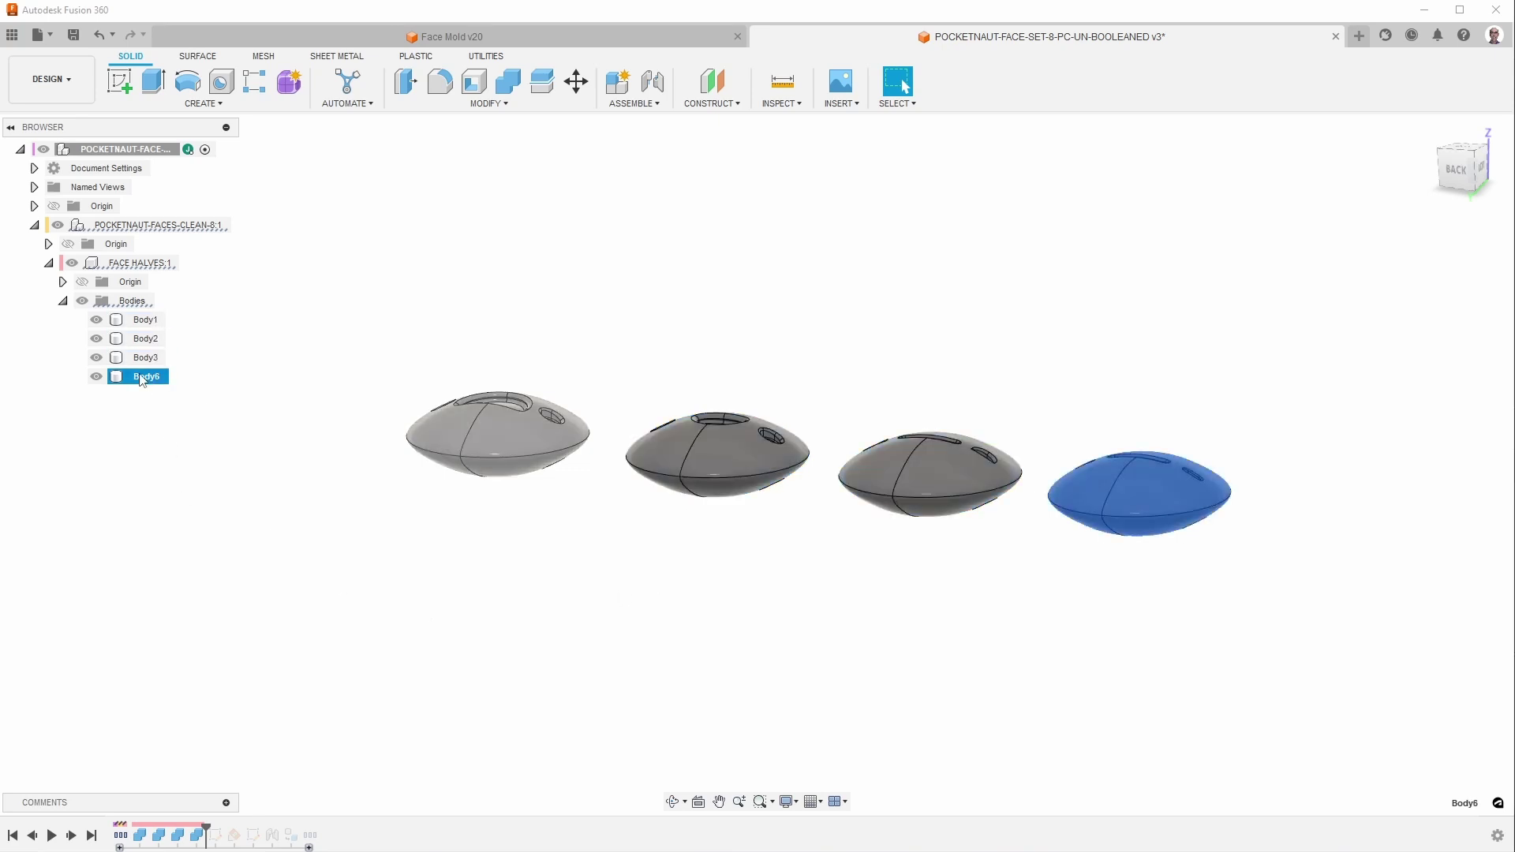
click(225, 513)
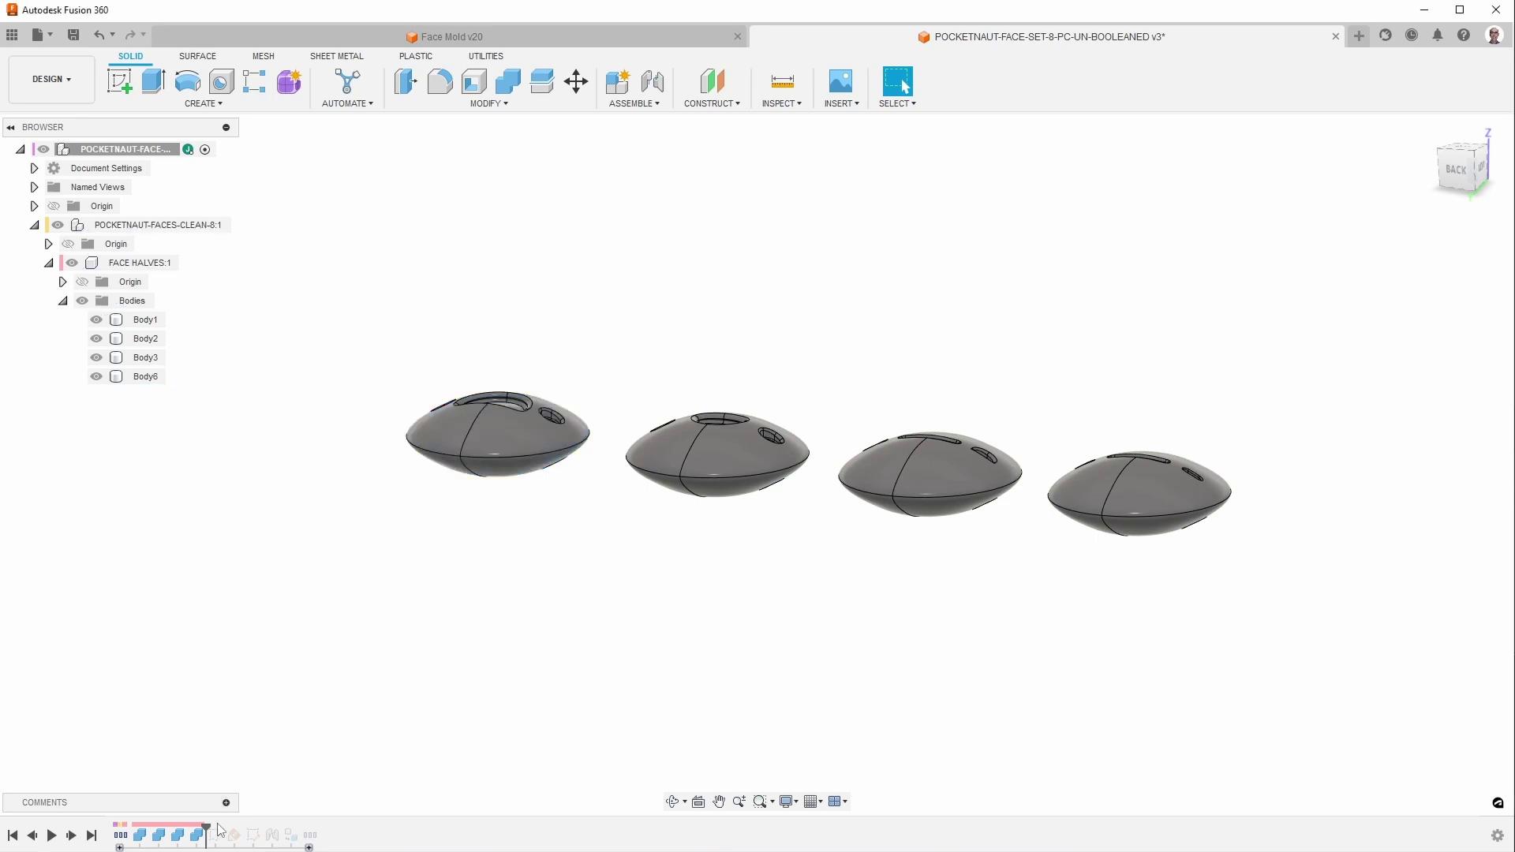
Roll the history forward past Sketch2, highlight that sketch across the faces, and show the root origin.
drag(209, 827, 262, 827)
click(253, 837)
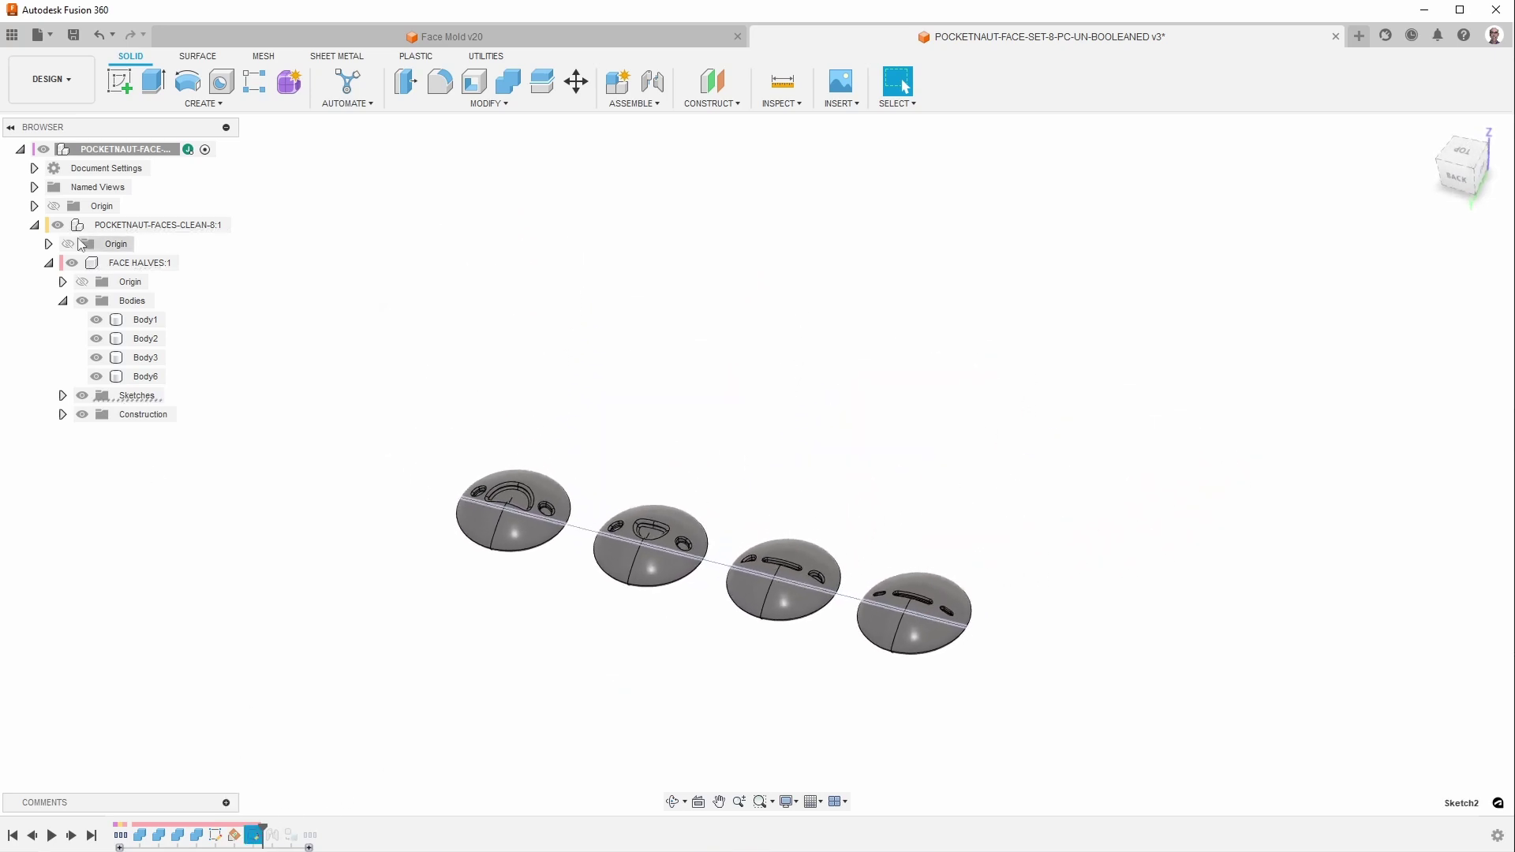
click(54, 206)
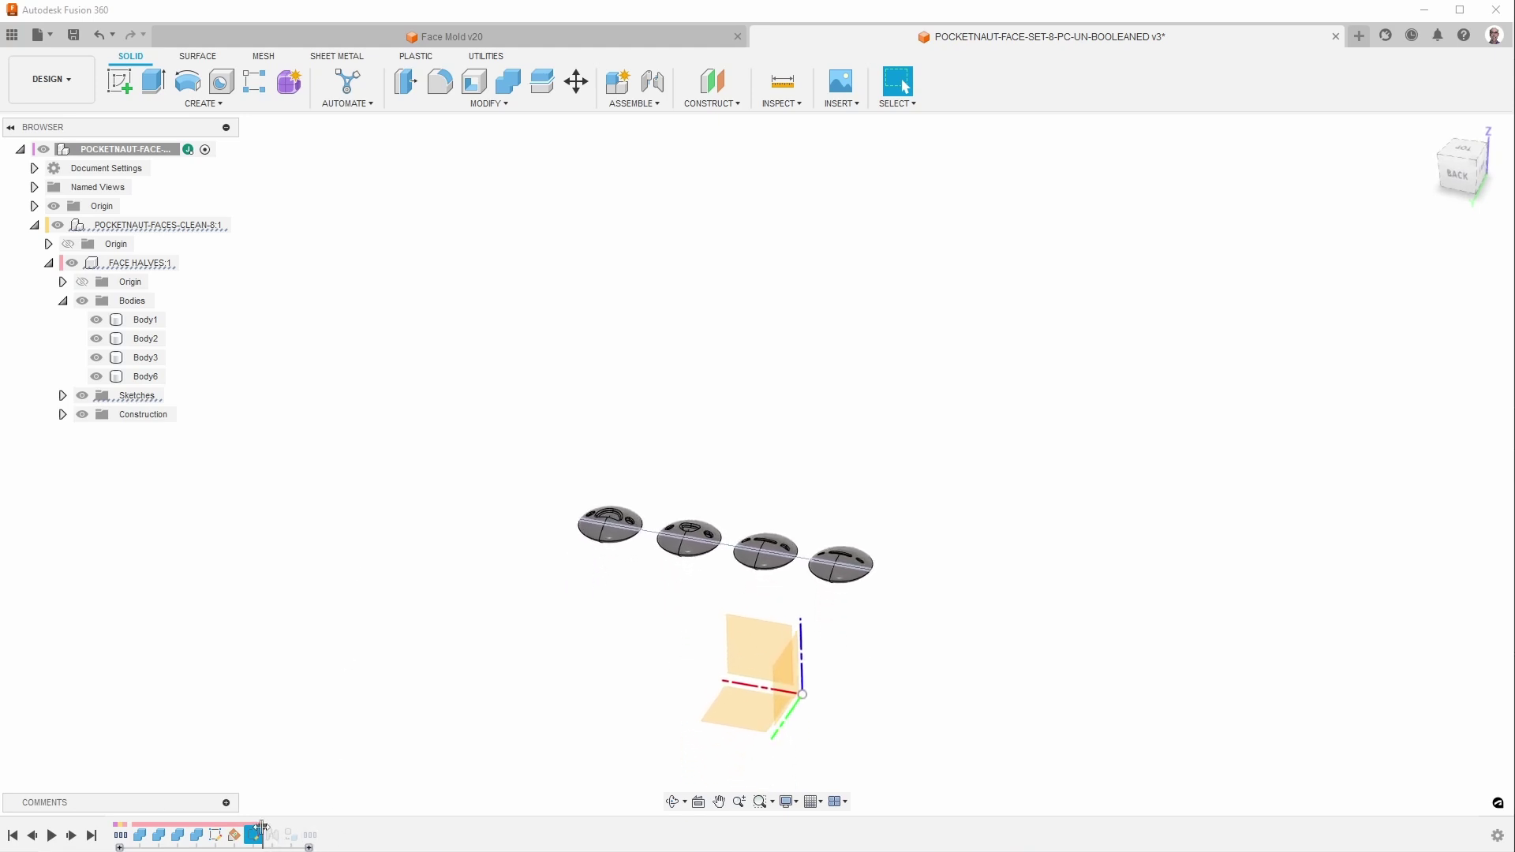
Roll the history past the joint and on to the end of the timeline, and hide the root origin.
drag(262, 829, 281, 827)
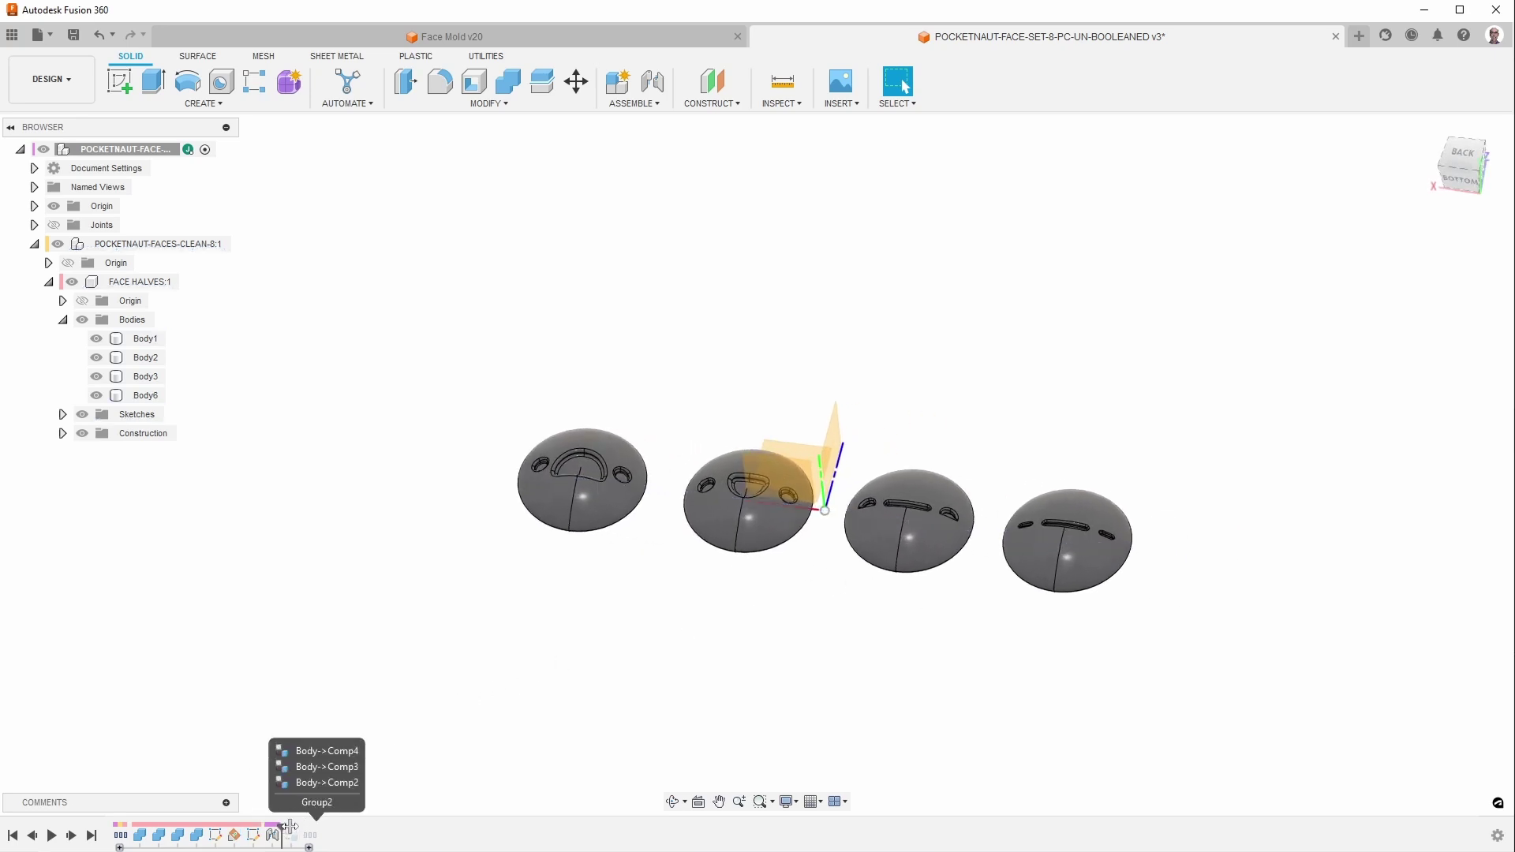
drag(283, 829, 319, 829)
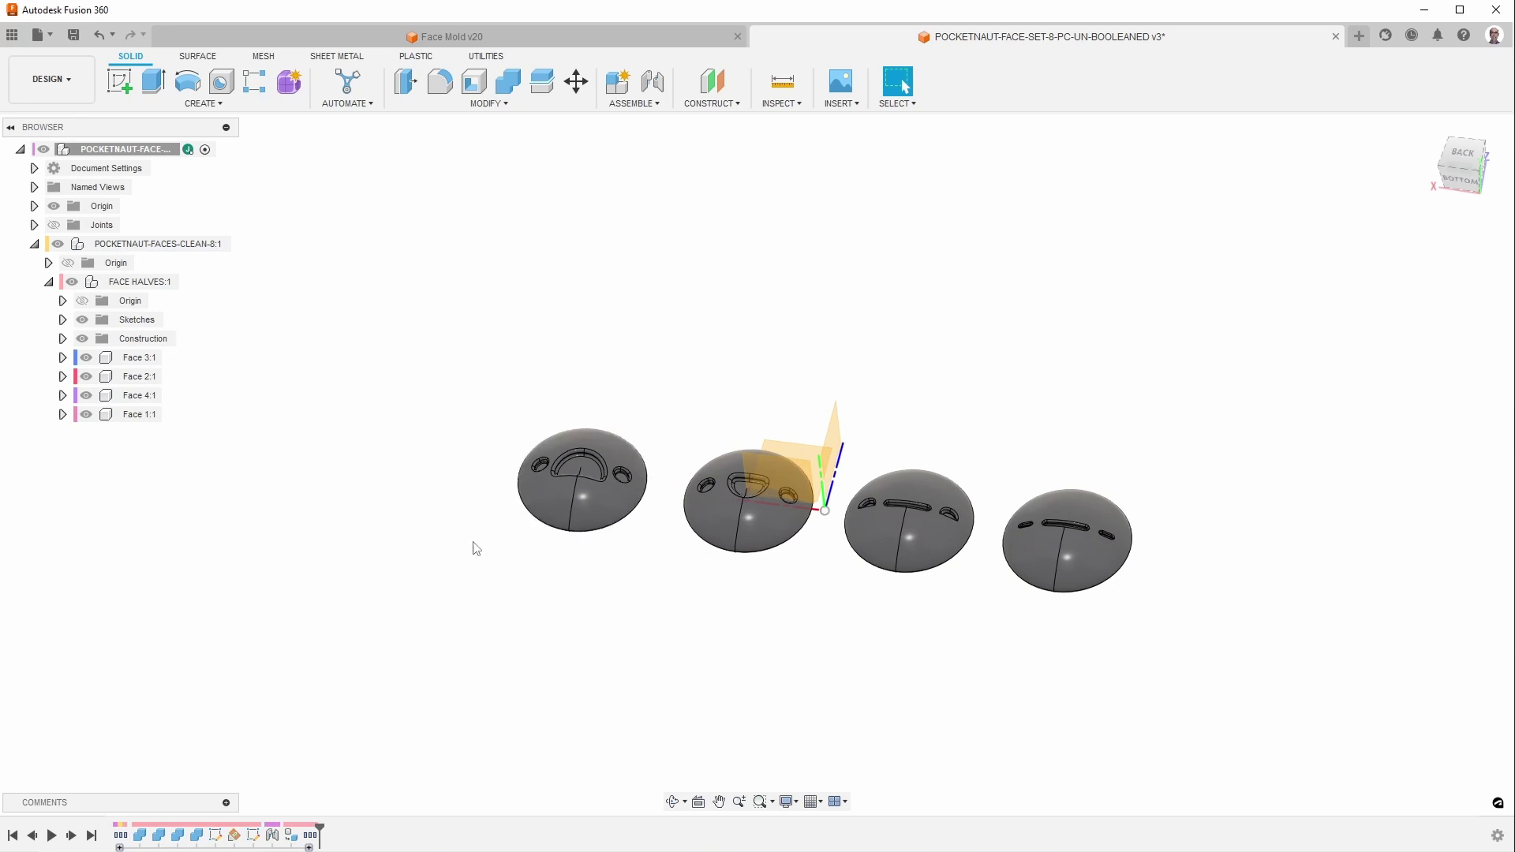
click(54, 206)
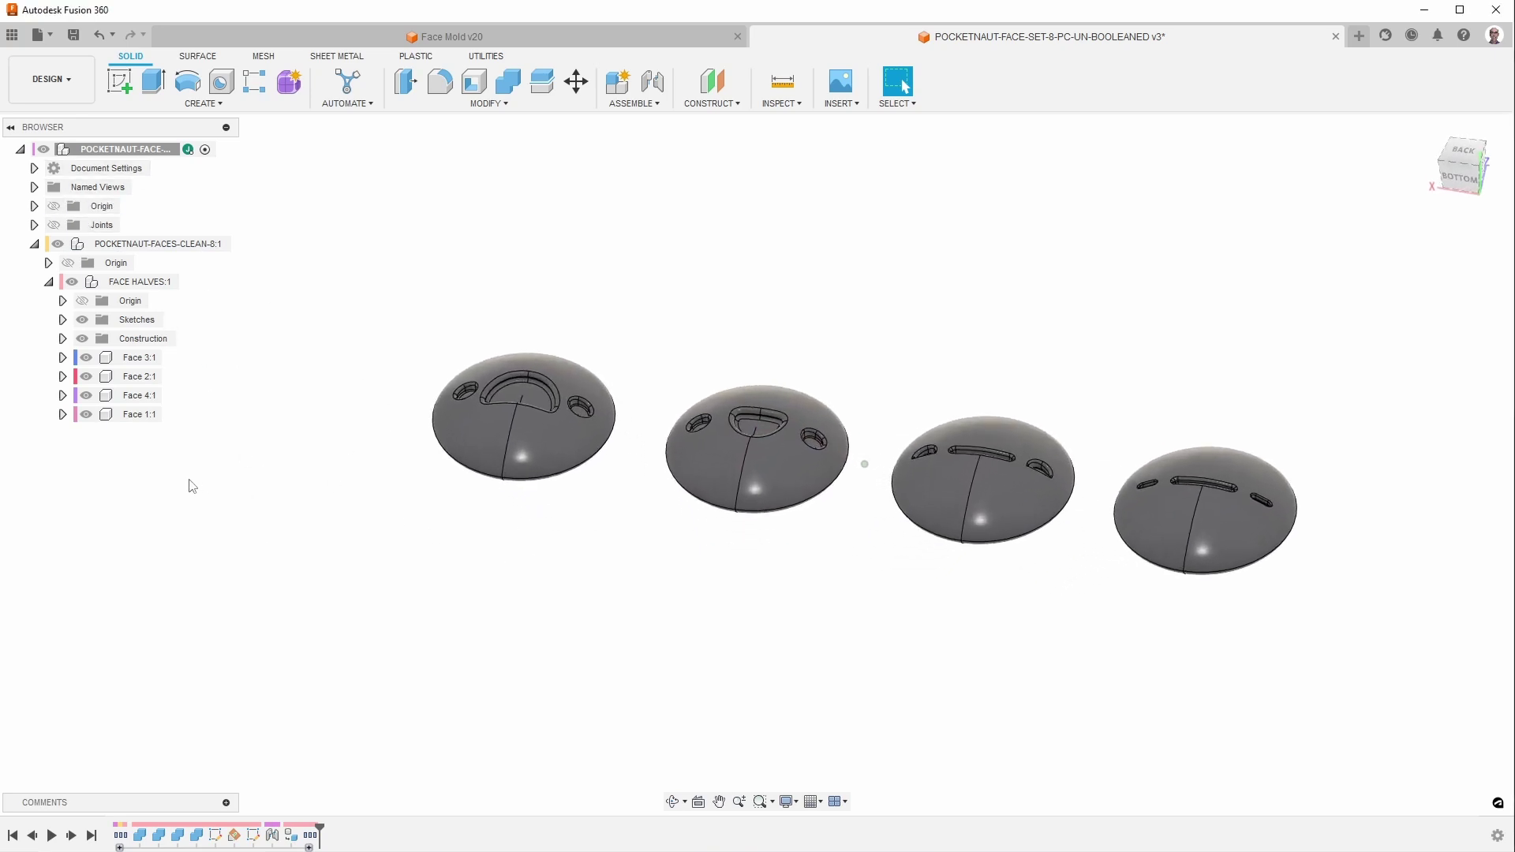
Highlight Face 3, test-move it away from the other faces, and revert its position.
click(141, 359)
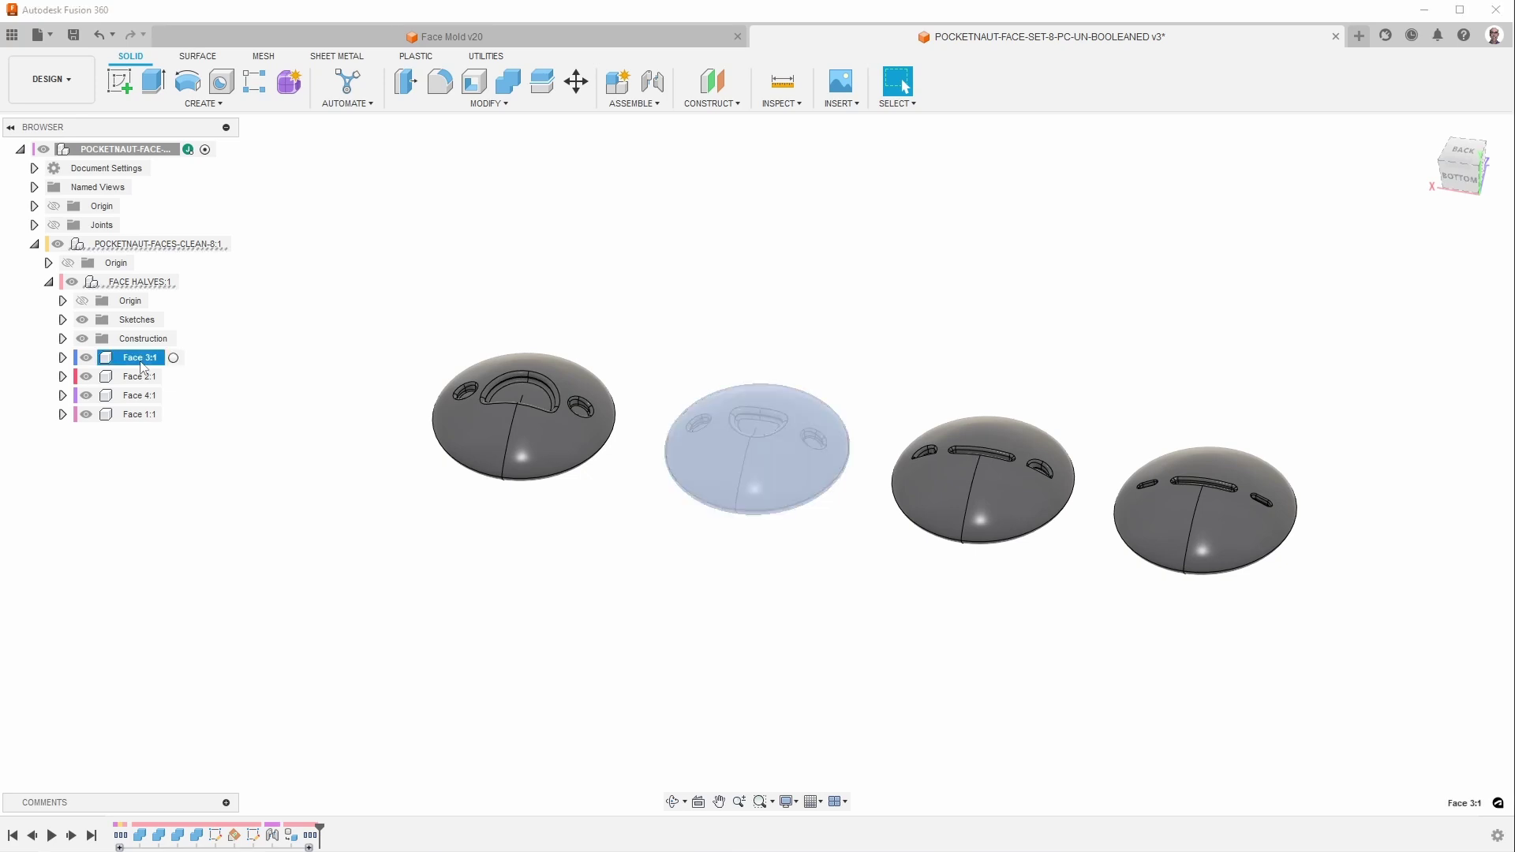
click(213, 460)
drag(759, 485, 742, 294)
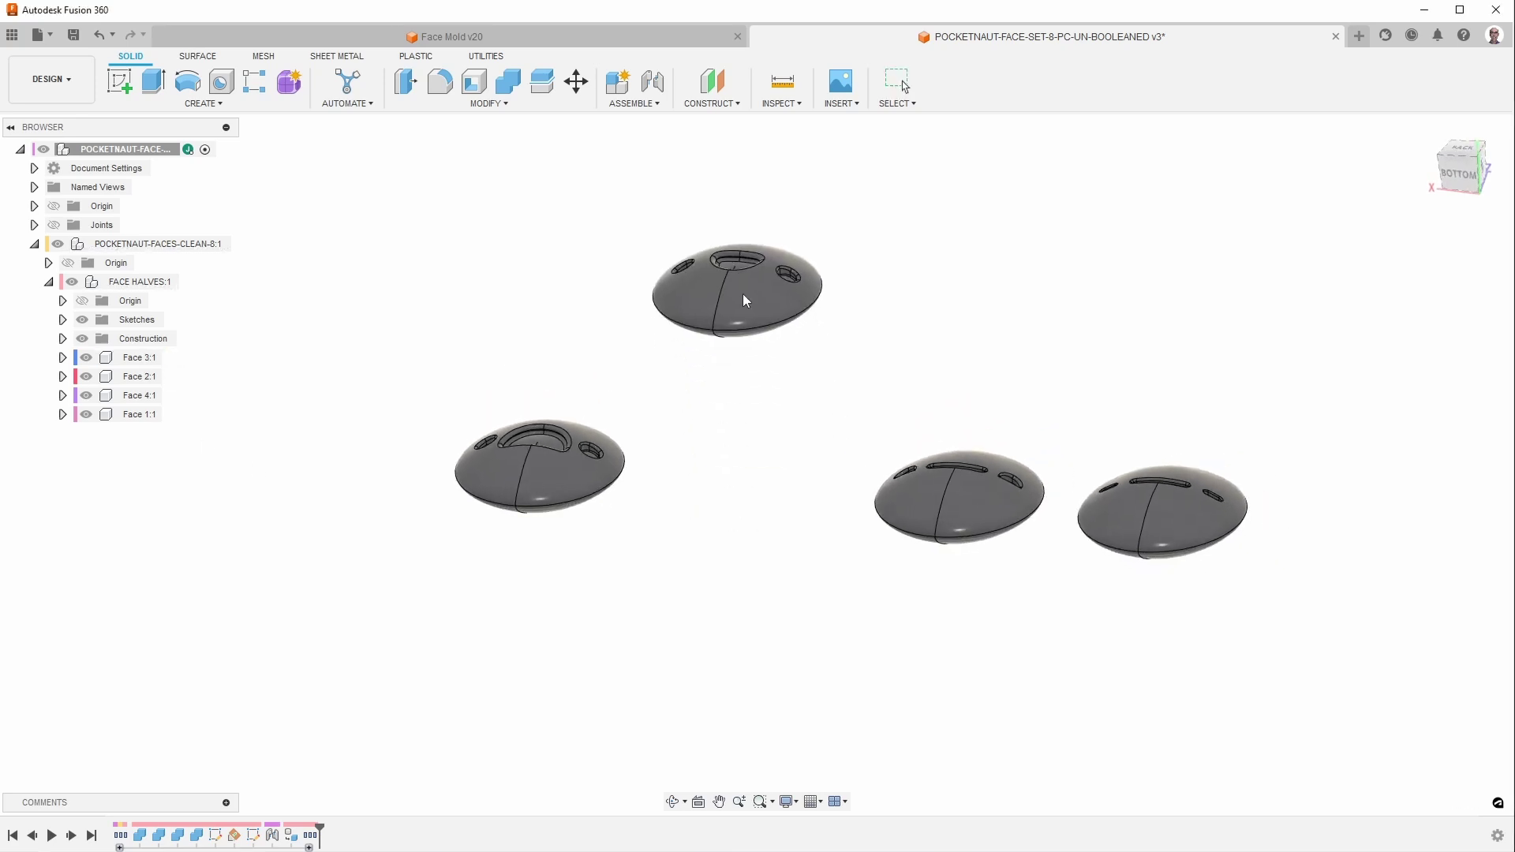
click(988, 88)
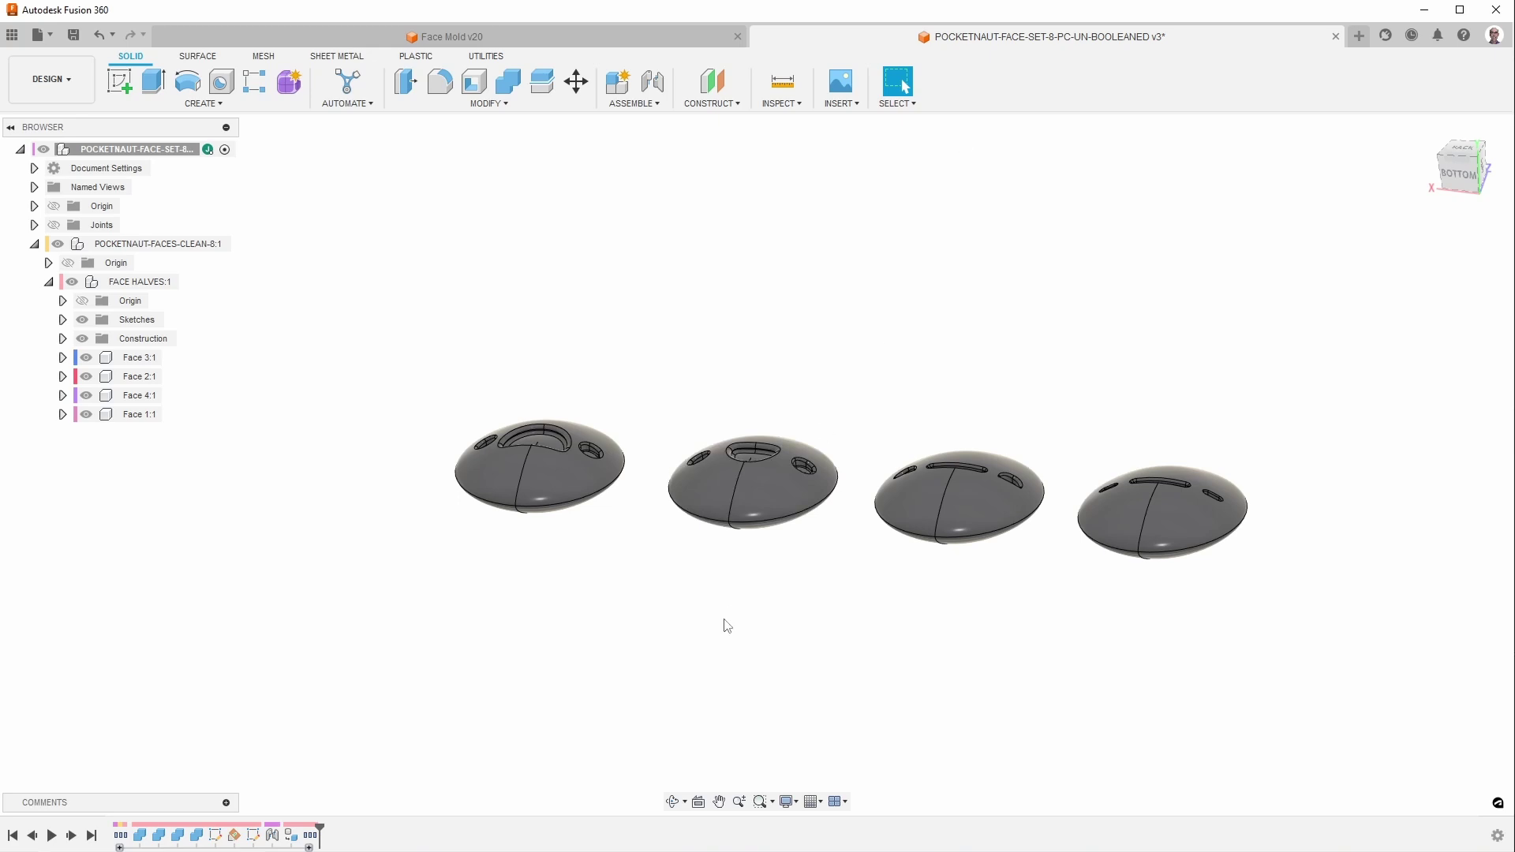
drag(727, 626, 717, 631)
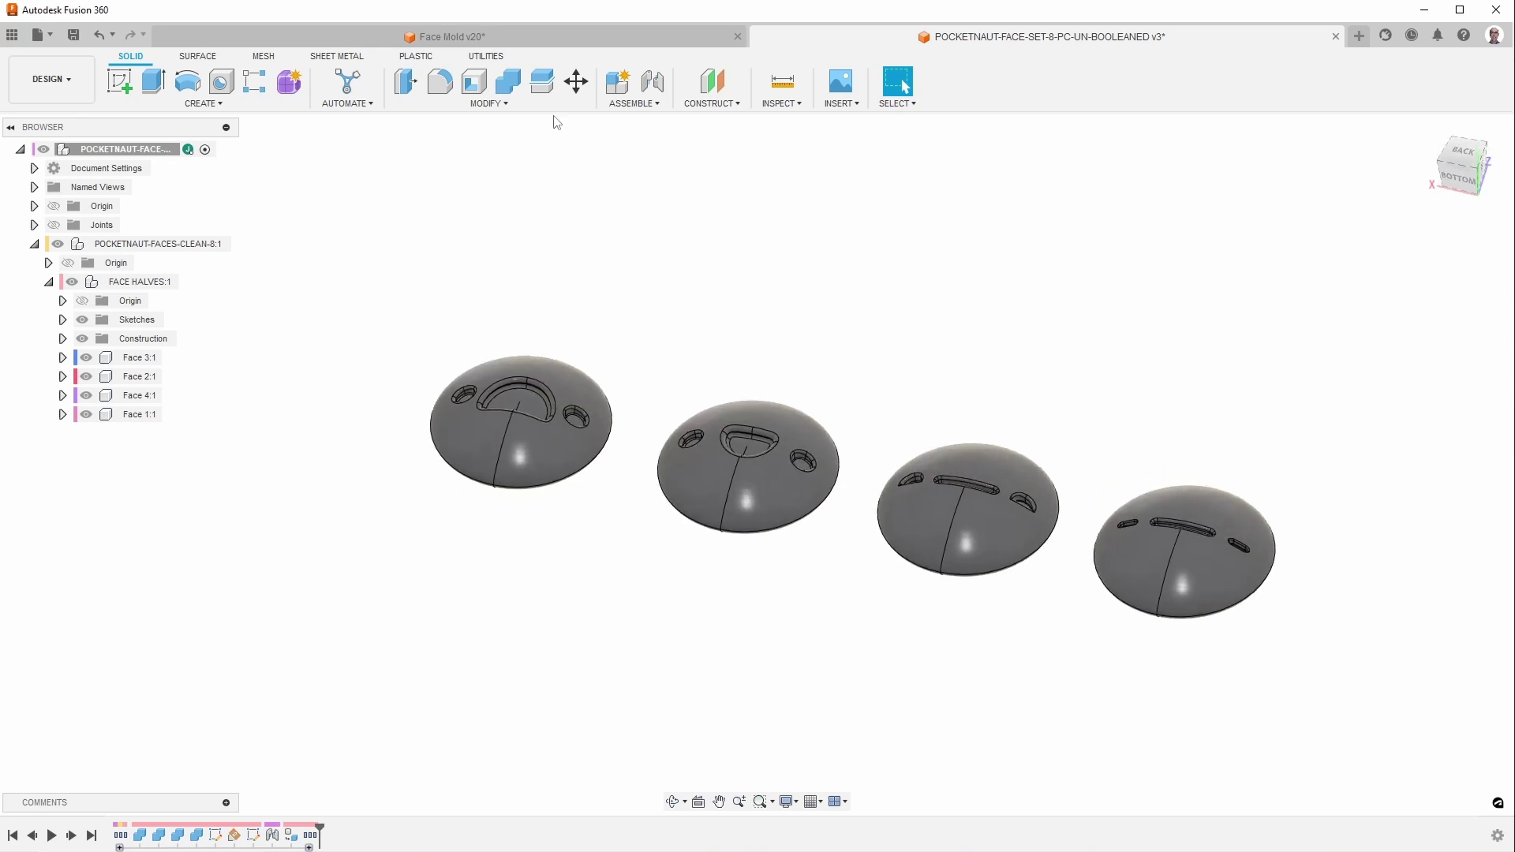
Switch to the Face Mold v20 design and open its first sketch, the mold layout, for editing.
click(442, 37)
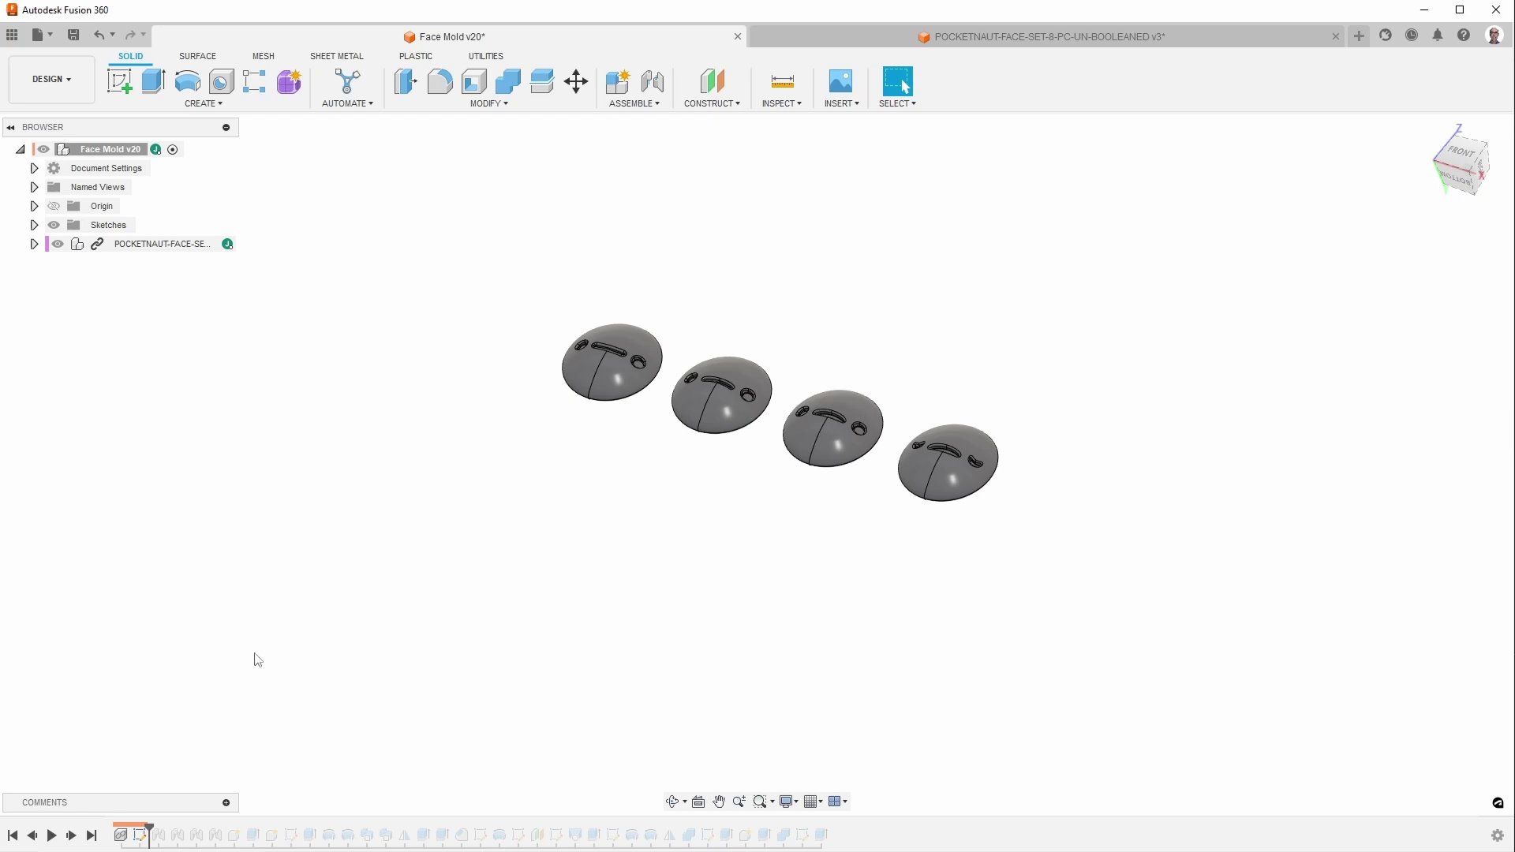
right_click(140, 835)
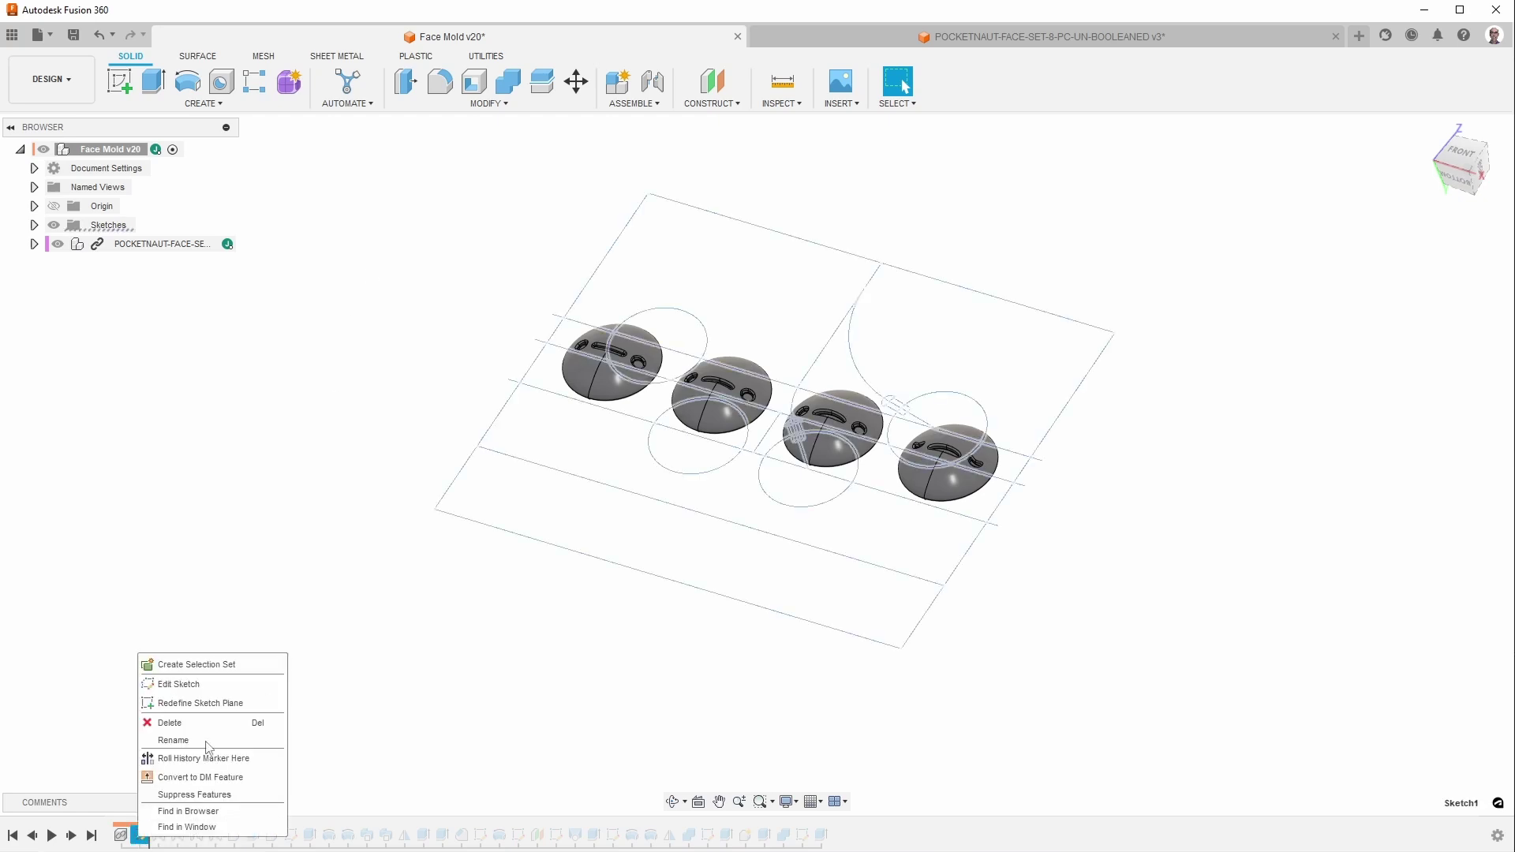
click(181, 683)
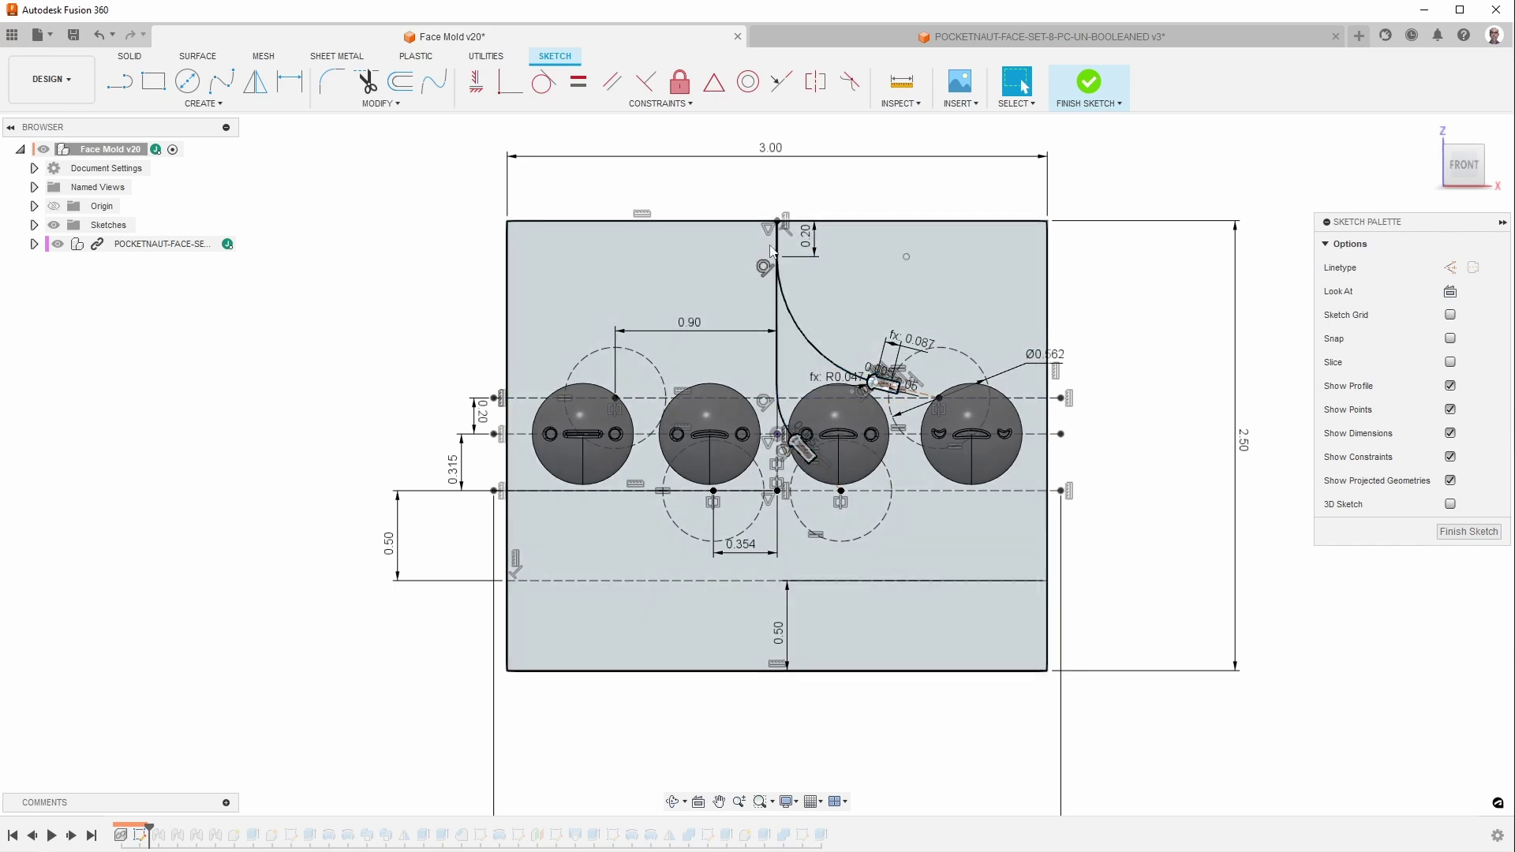
Highlight the face-placement circles and the lower runner arc in the mold layout, and finish the sketch.
click(960, 360)
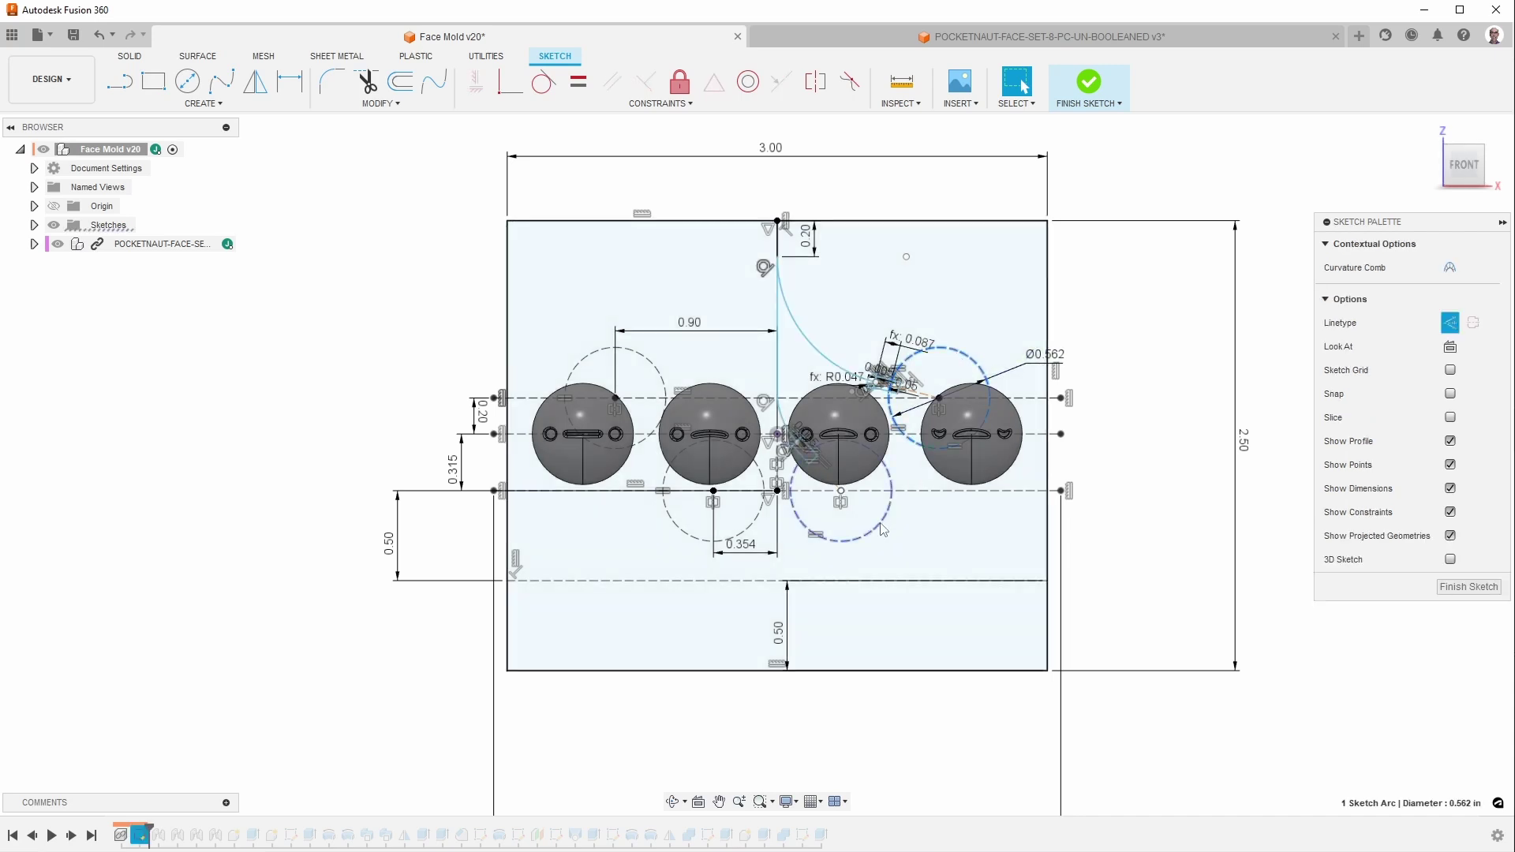
click(780, 407)
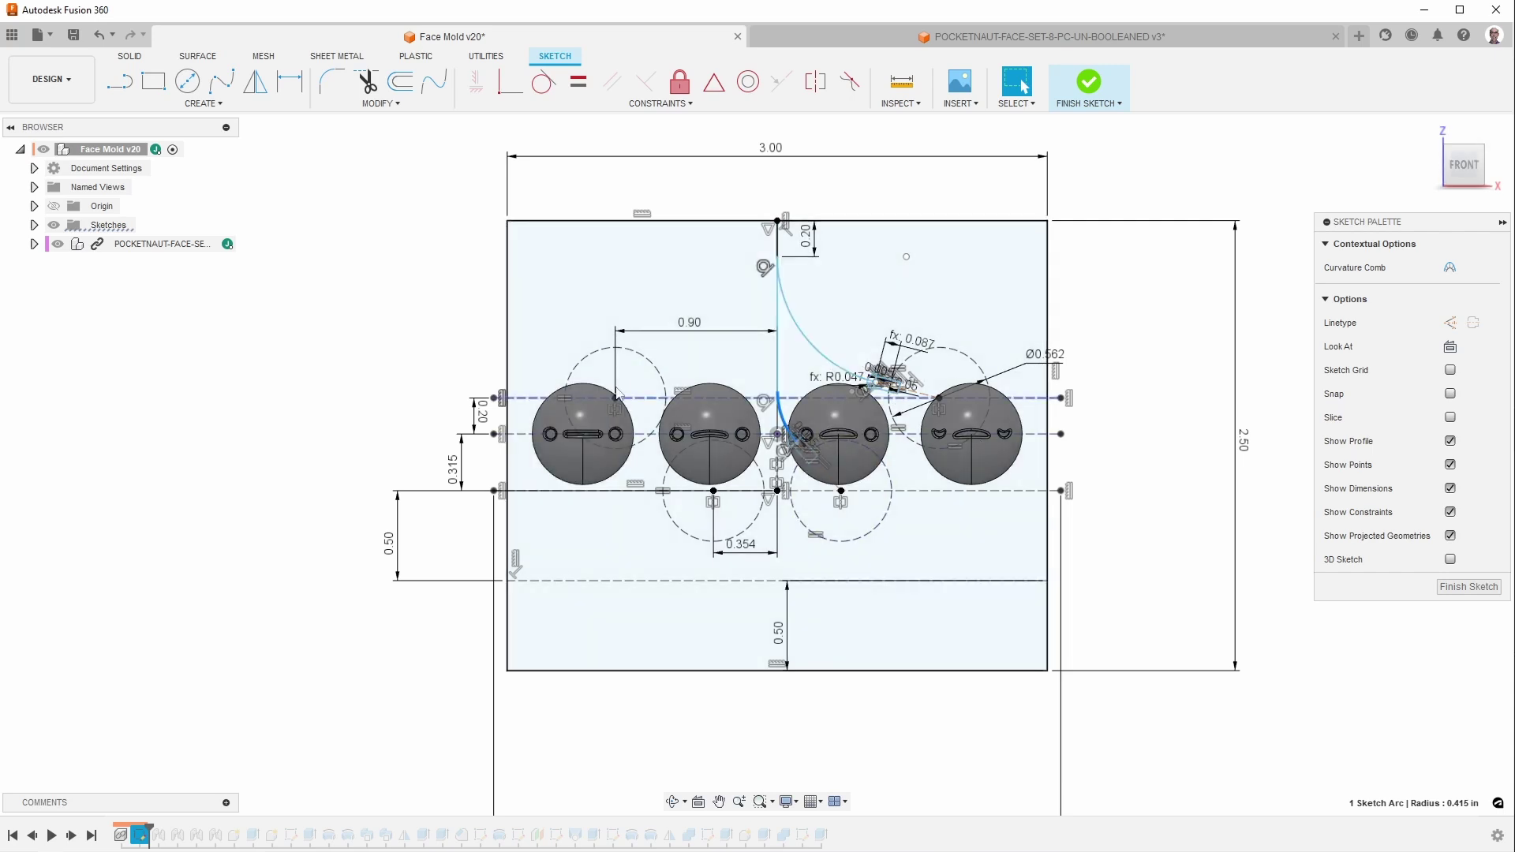
click(638, 355)
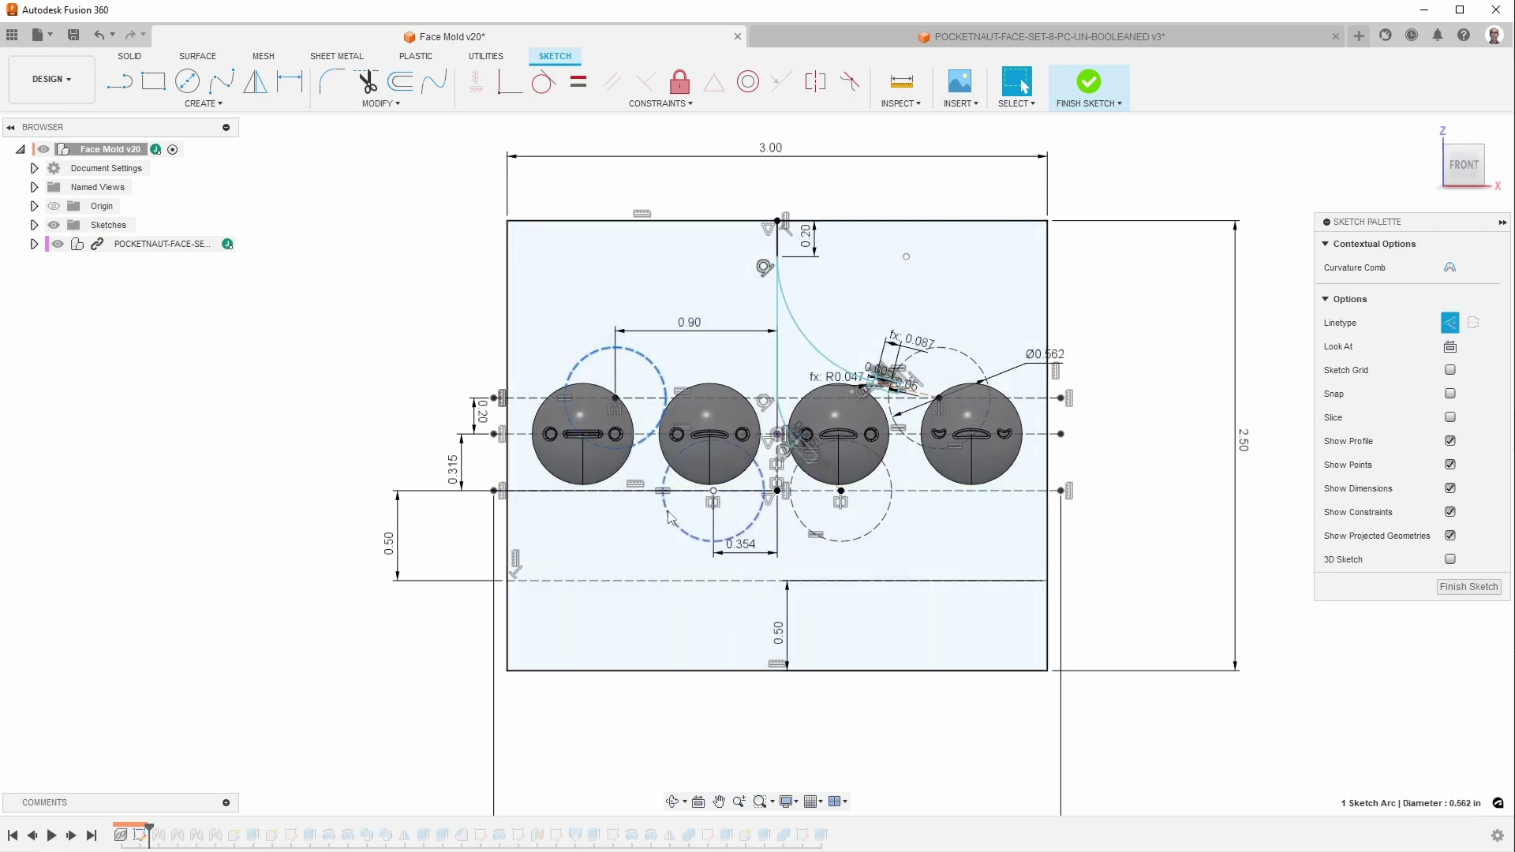
click(756, 517)
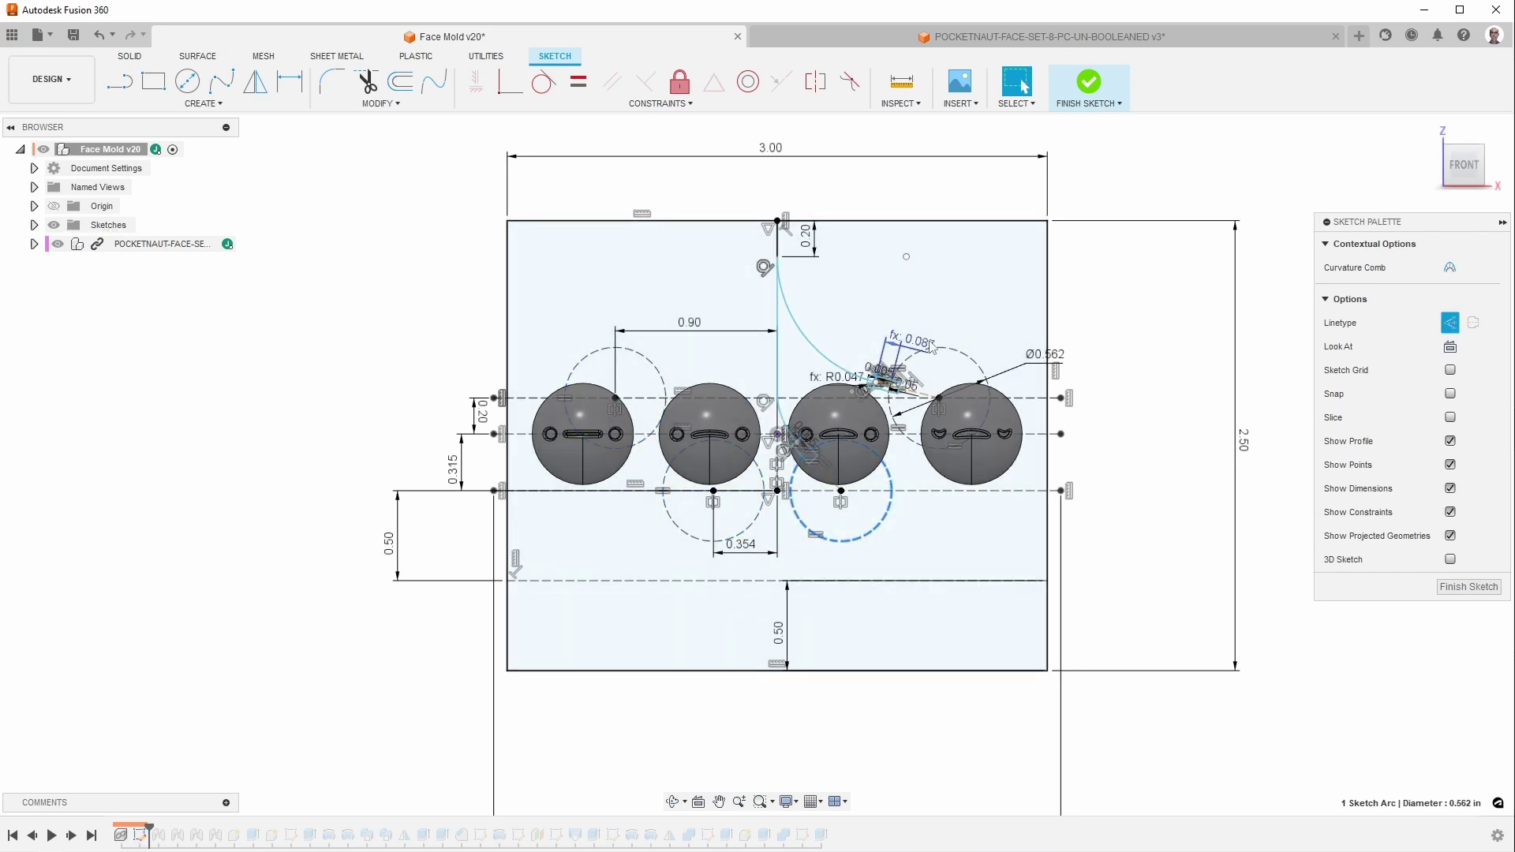
click(321, 405)
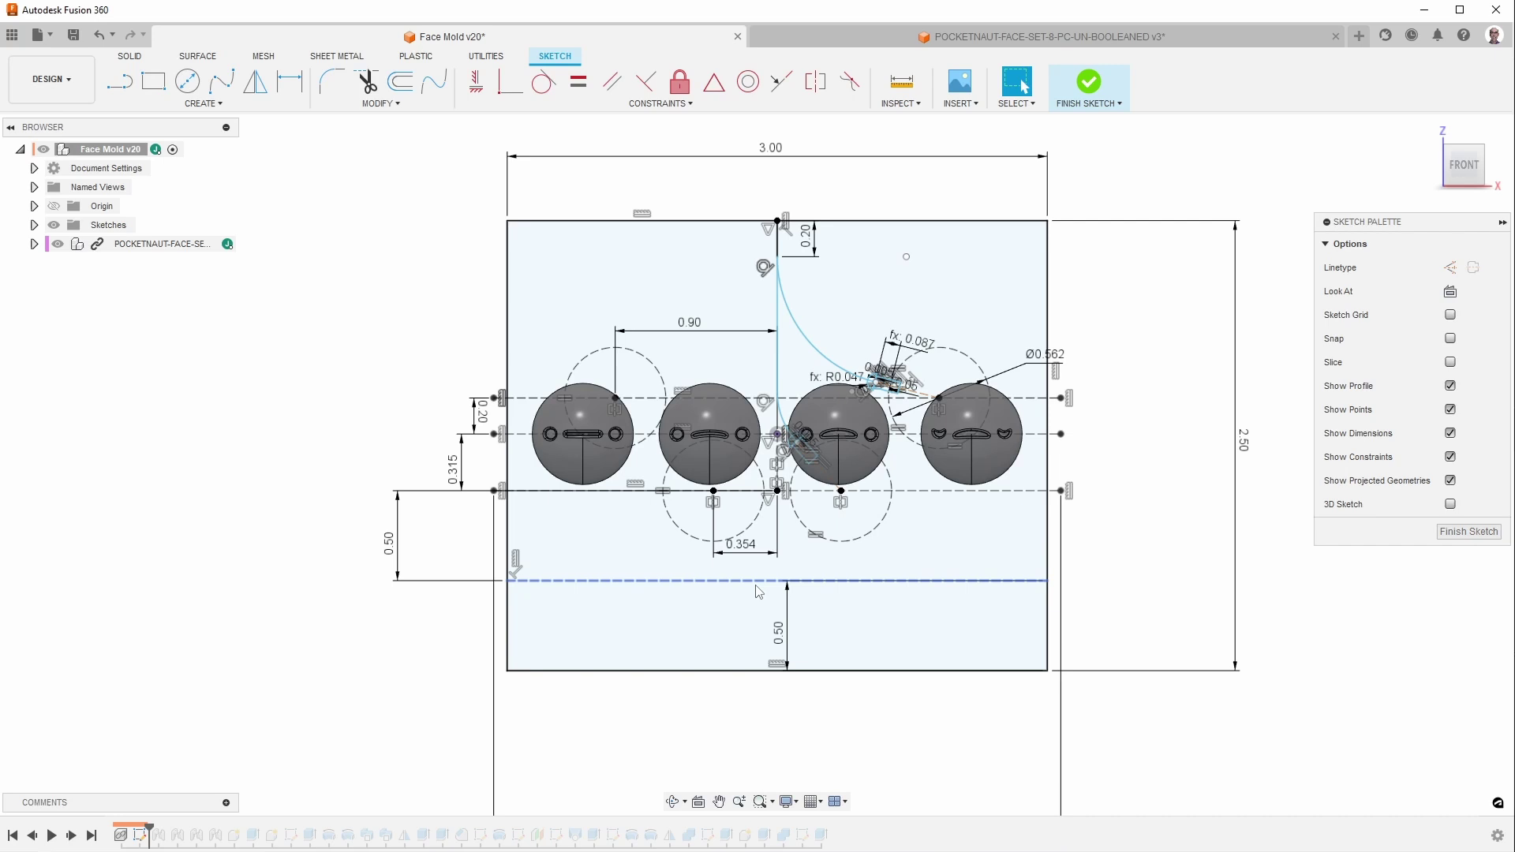
click(1469, 531)
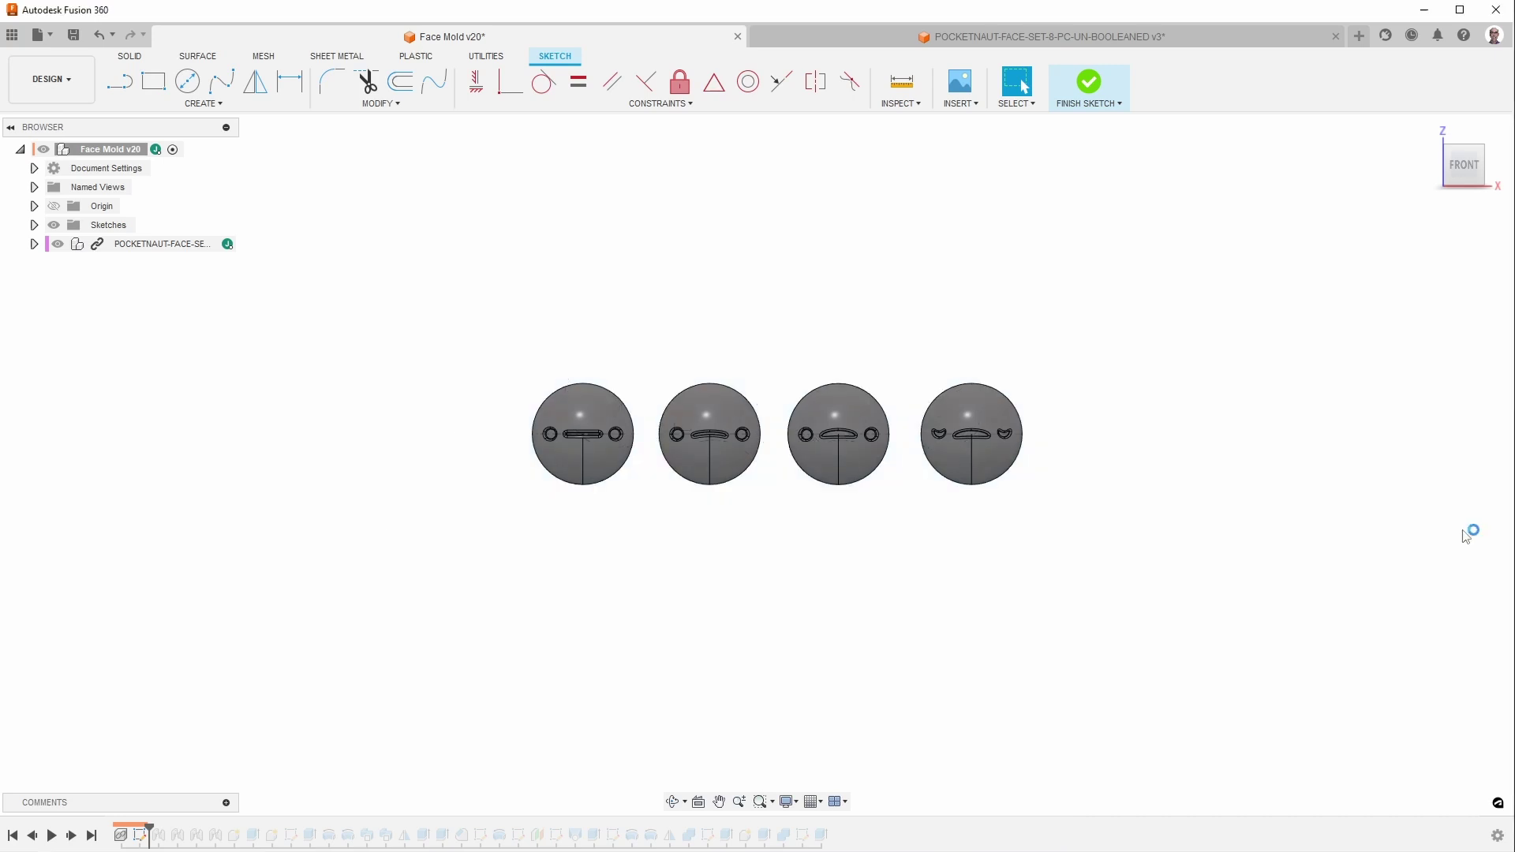
Show Sketch1 and roll the history past the four joints that place the faces on the layout circles.
click(34, 225)
click(68, 245)
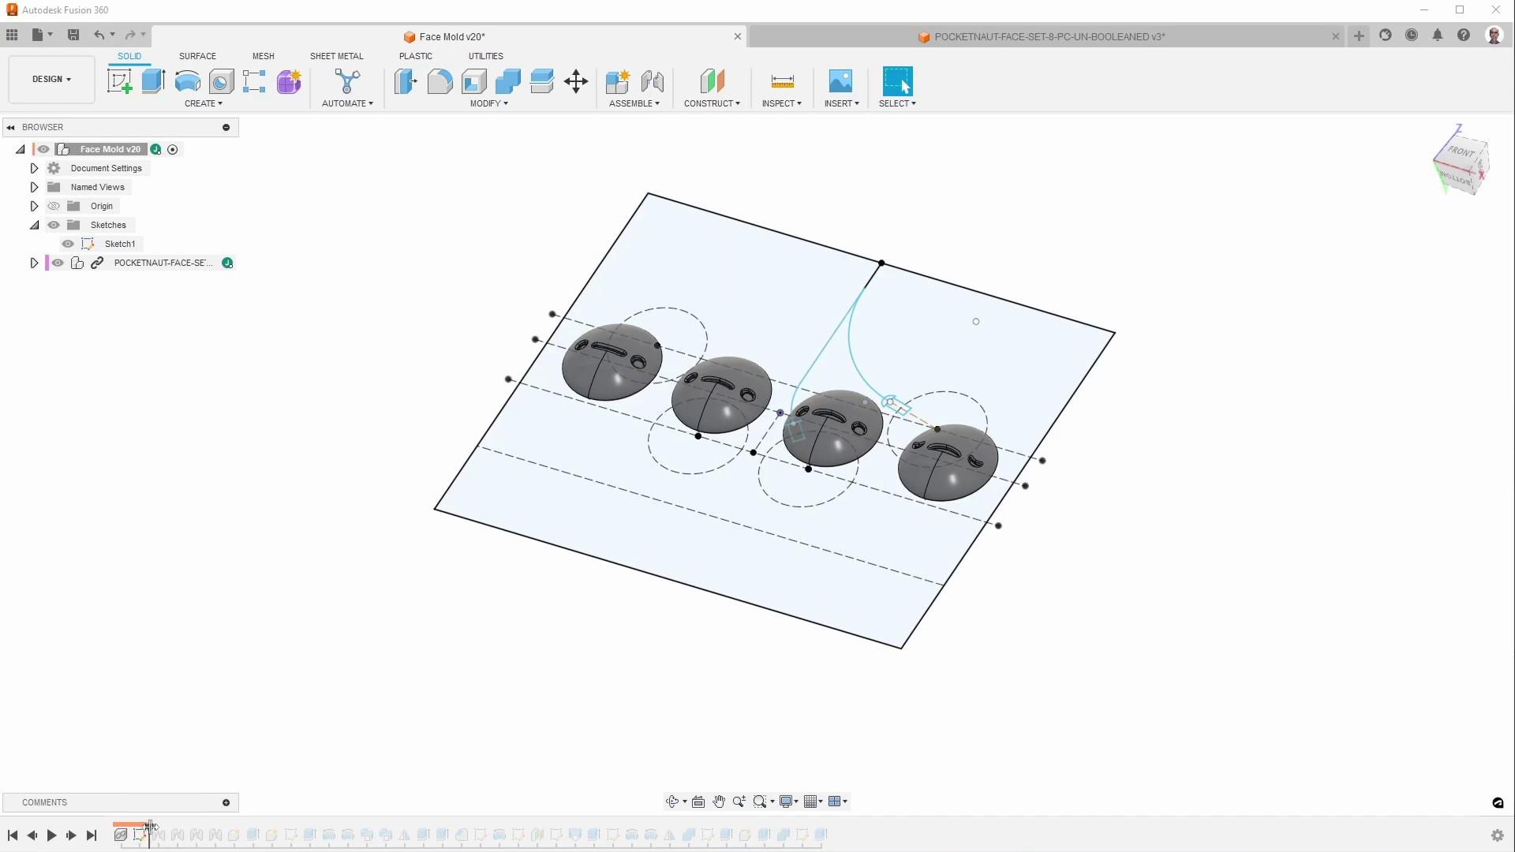
drag(149, 825, 225, 826)
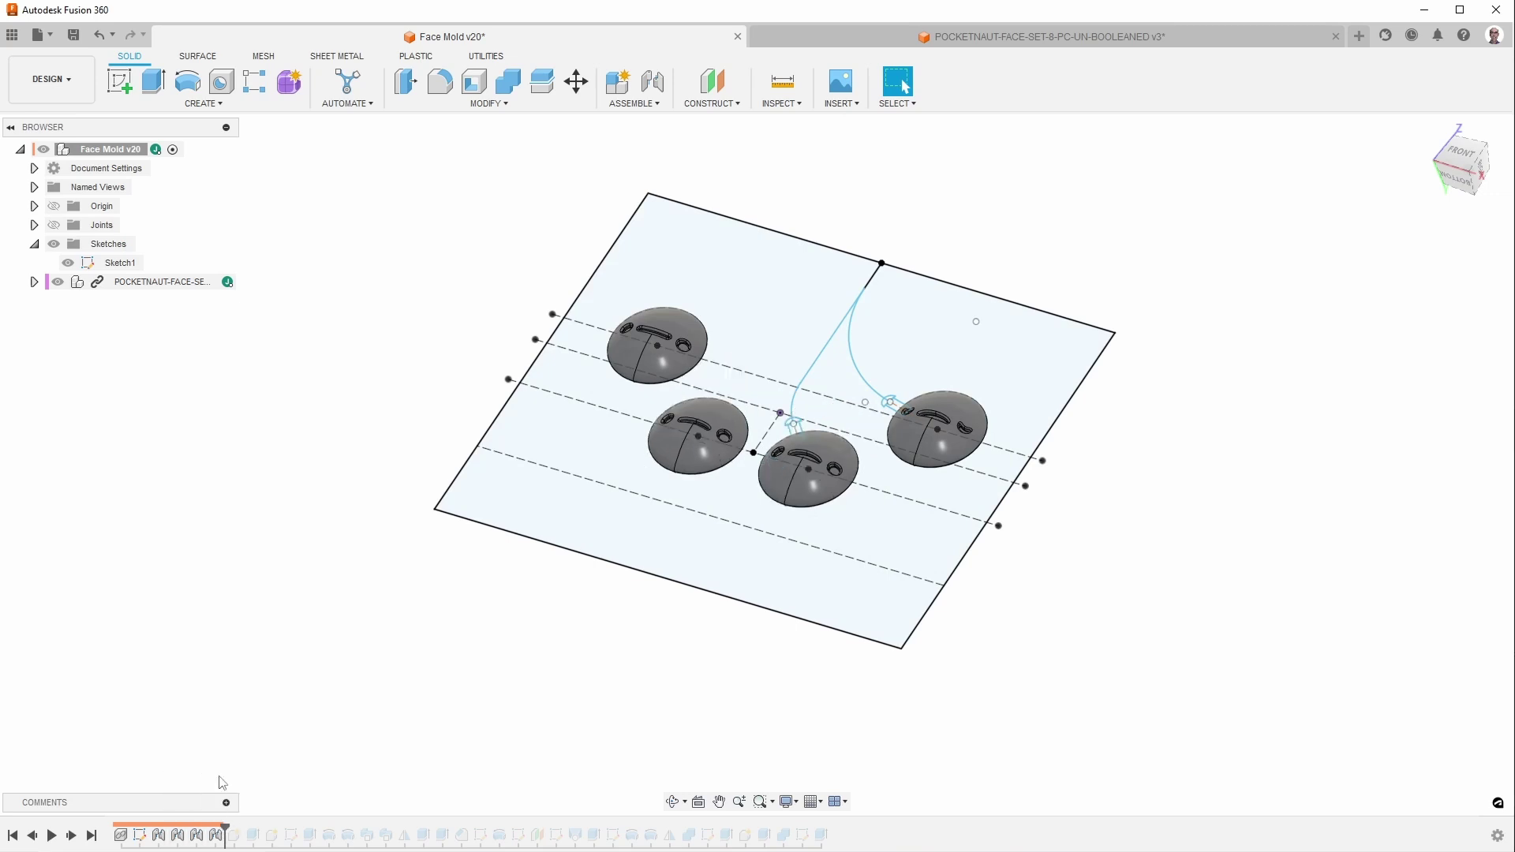
Hide the sketches folder and roll the history past the Core component and its extrude, checking the block against Sketch1.
click(54, 244)
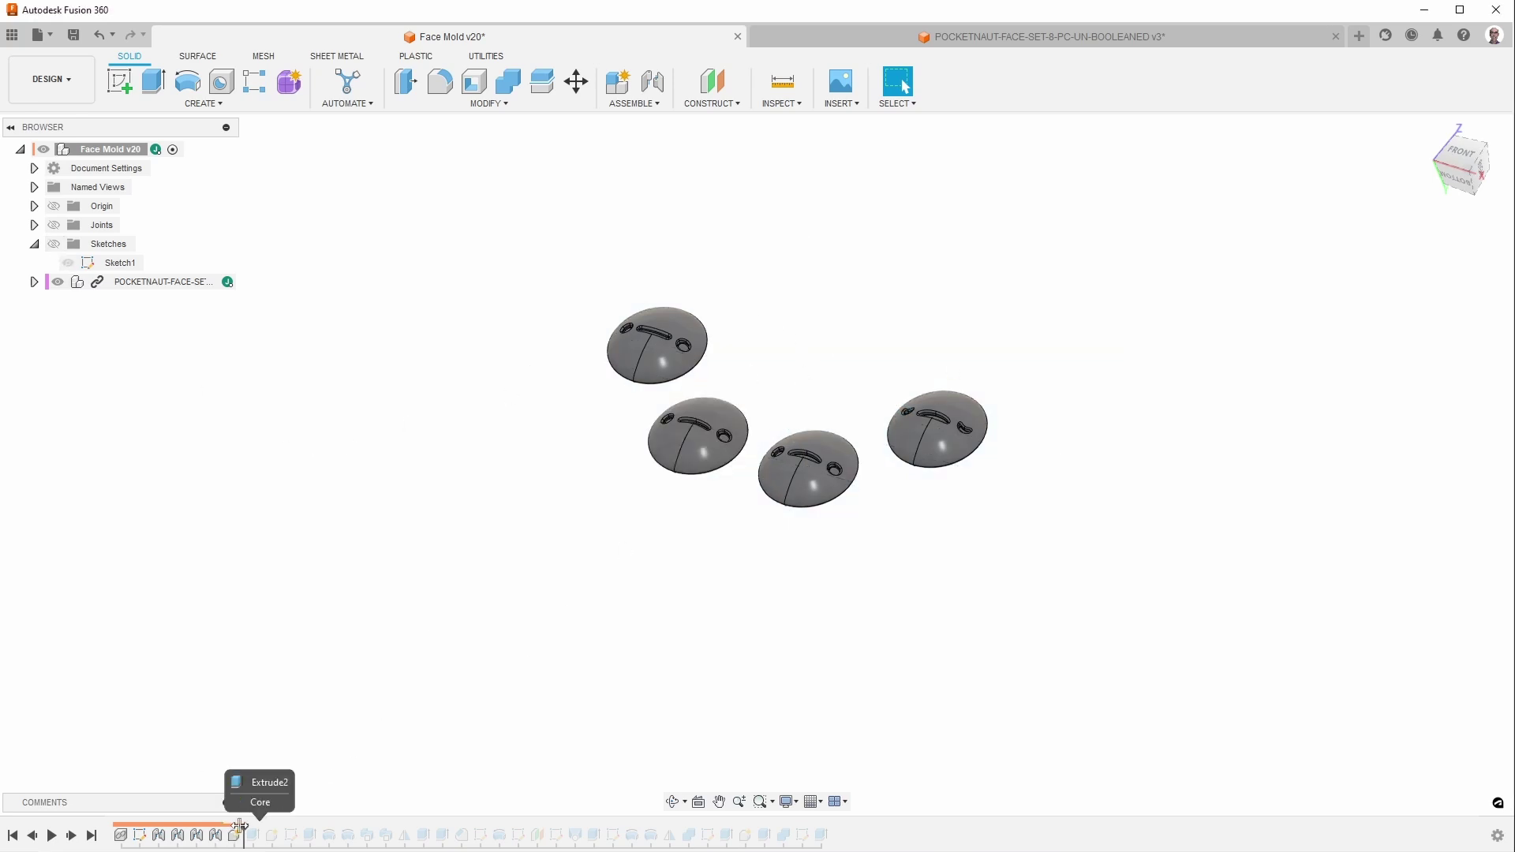
drag(225, 829, 245, 829)
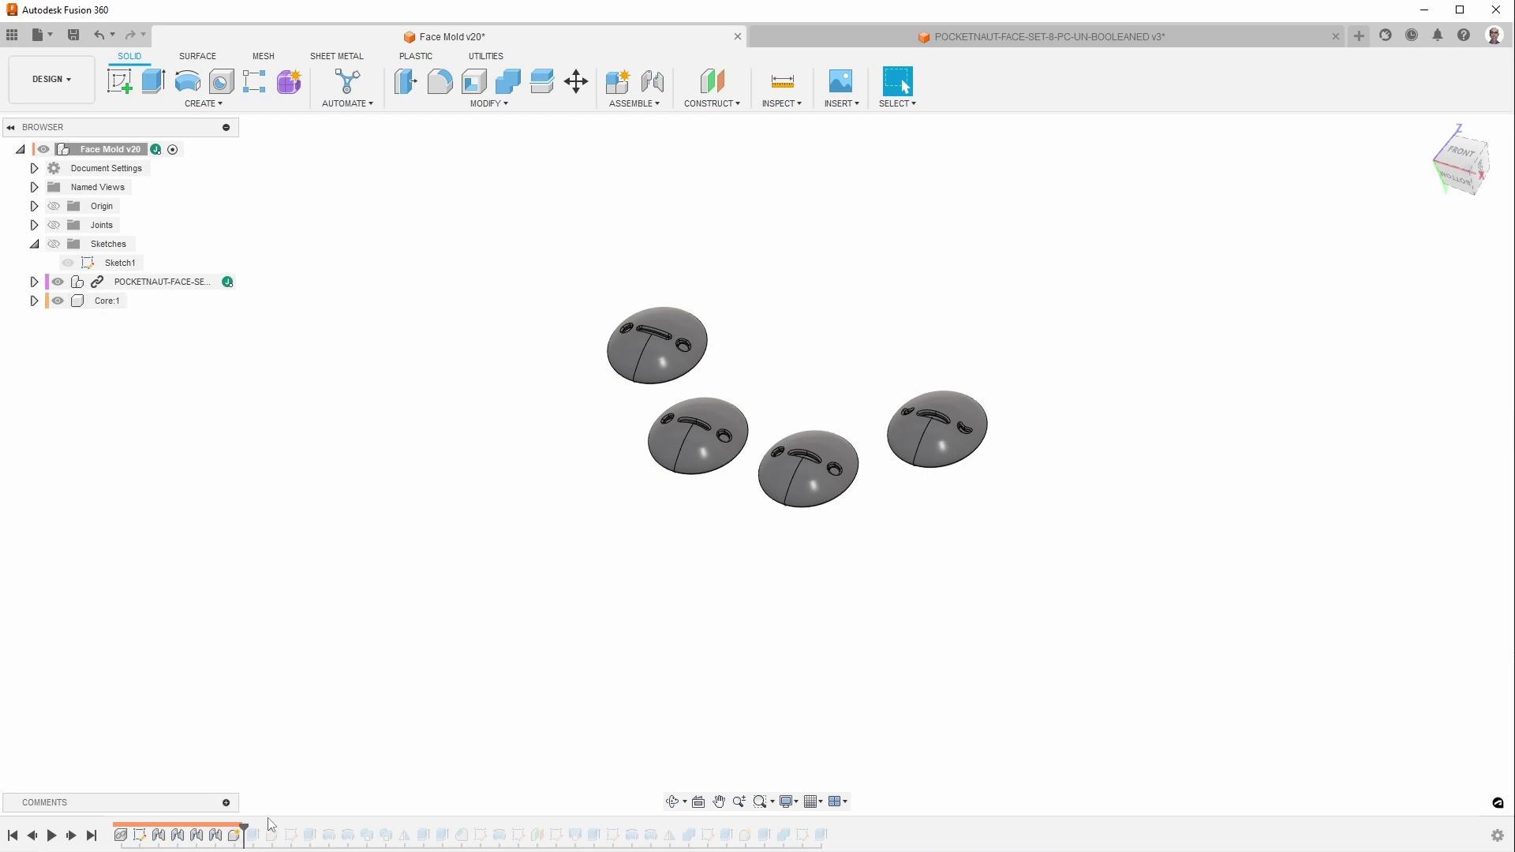
drag(253, 827, 263, 818)
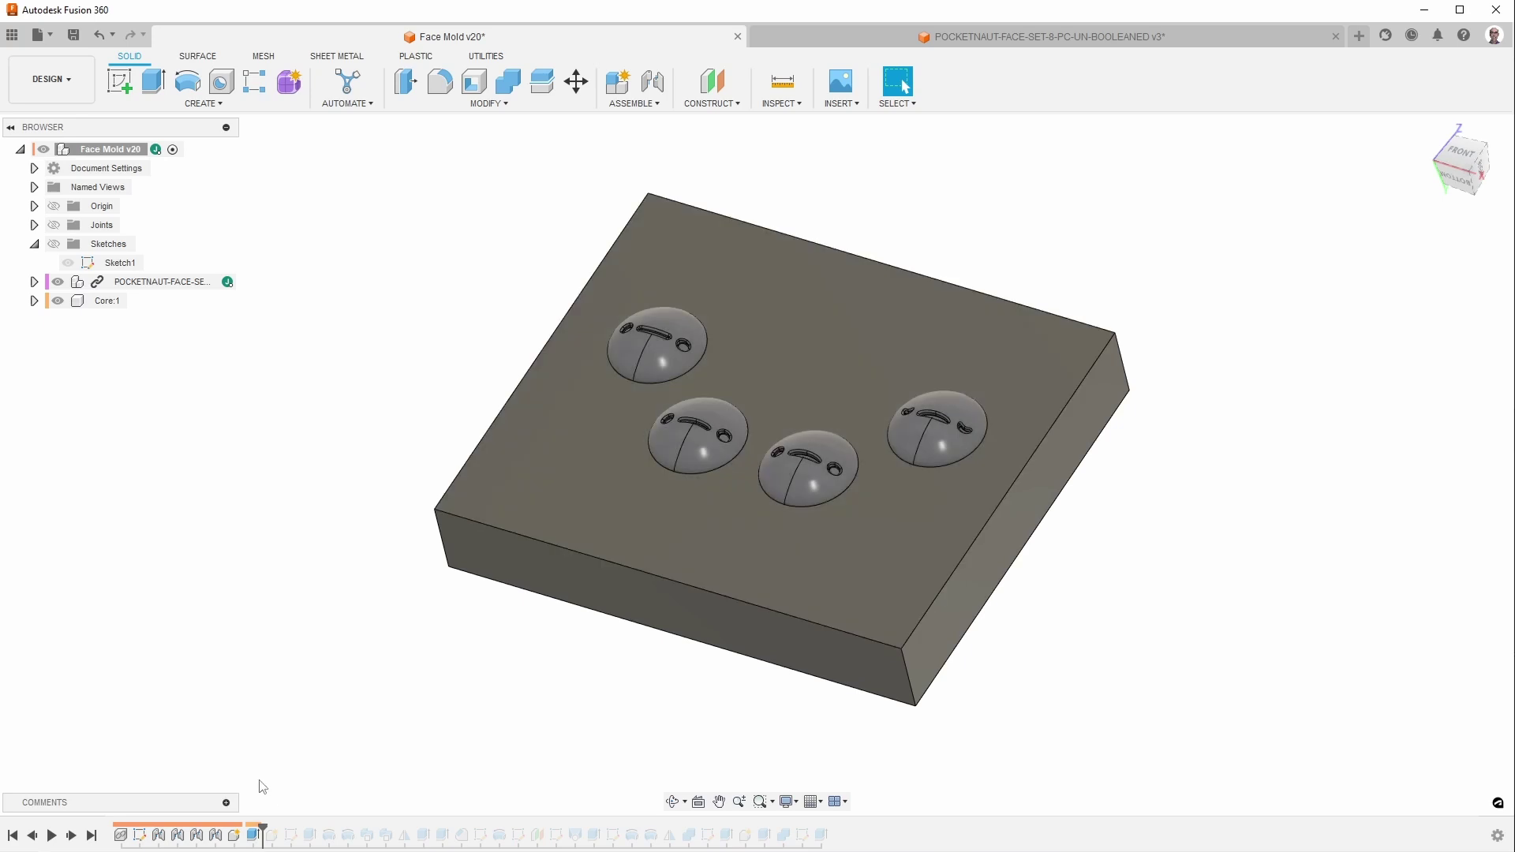
click(69, 263)
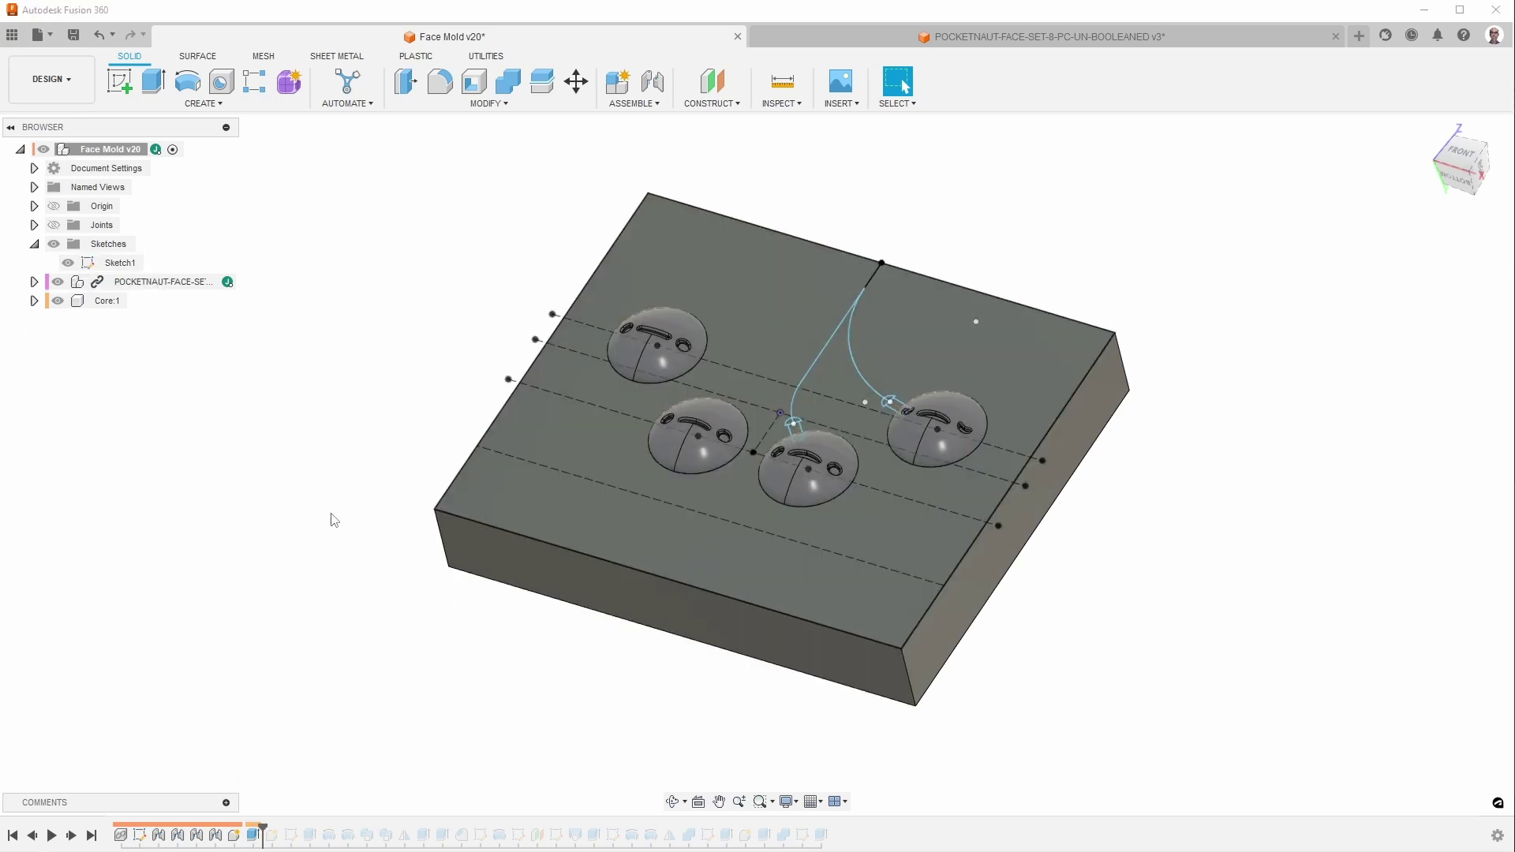
click(68, 263)
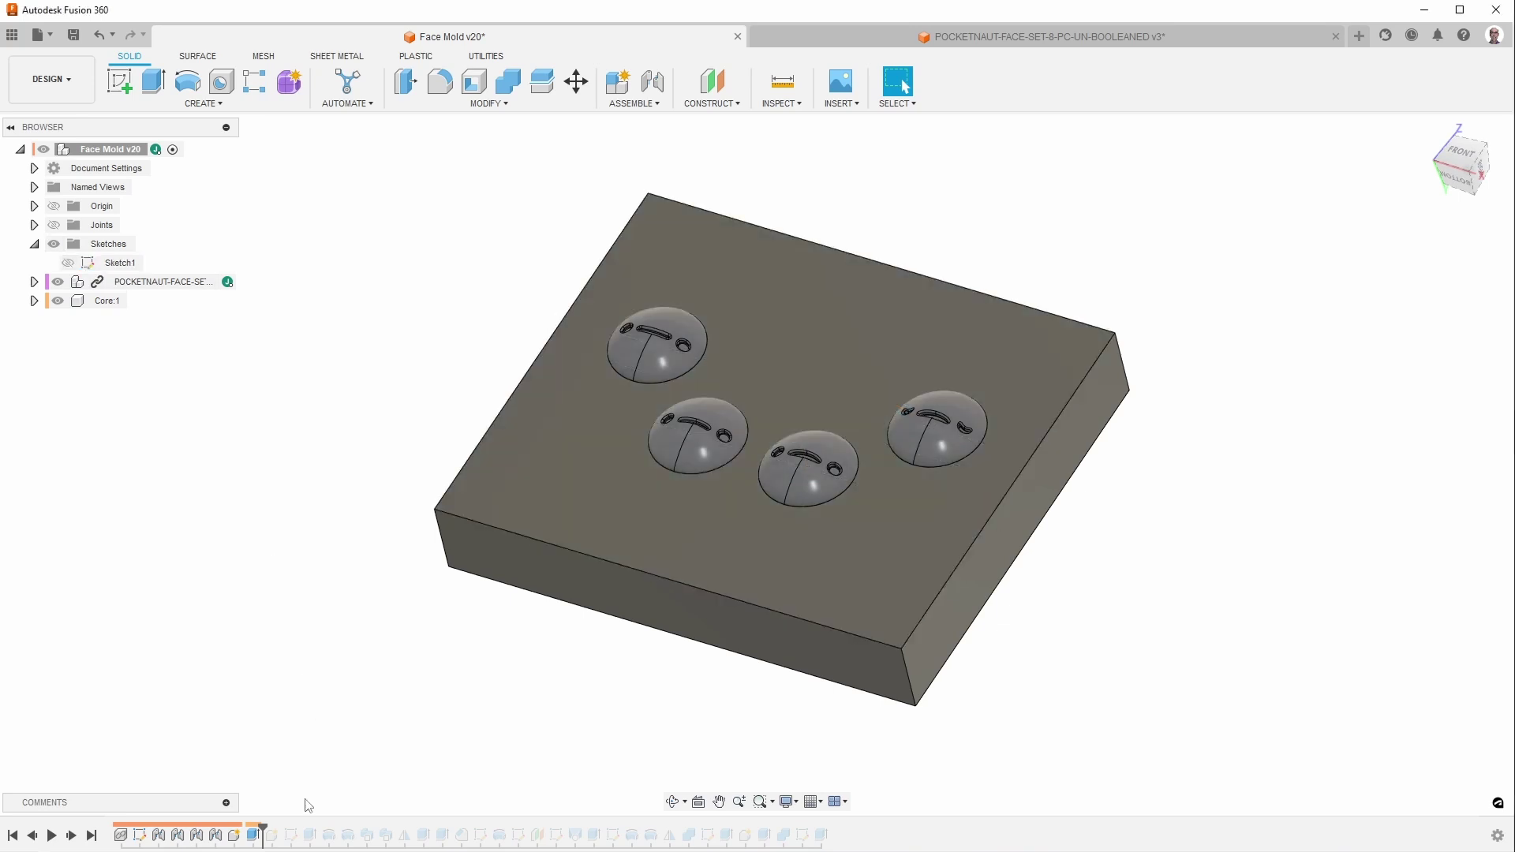
Roll the history past the gate extrude and the two rounded runner ends, with the Runner component made visible.
drag(263, 827, 310, 823)
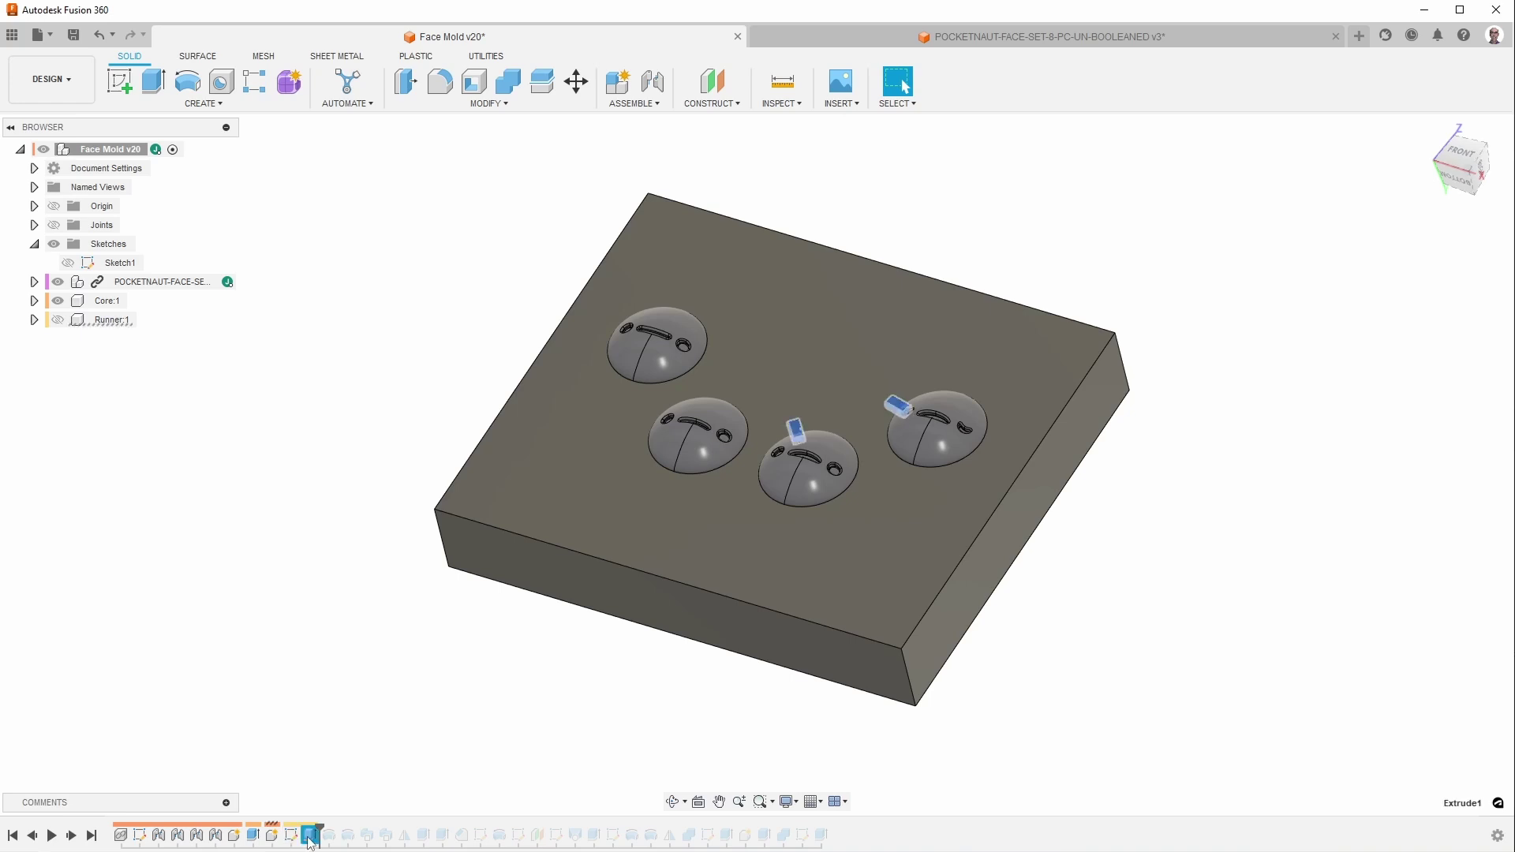
click(58, 320)
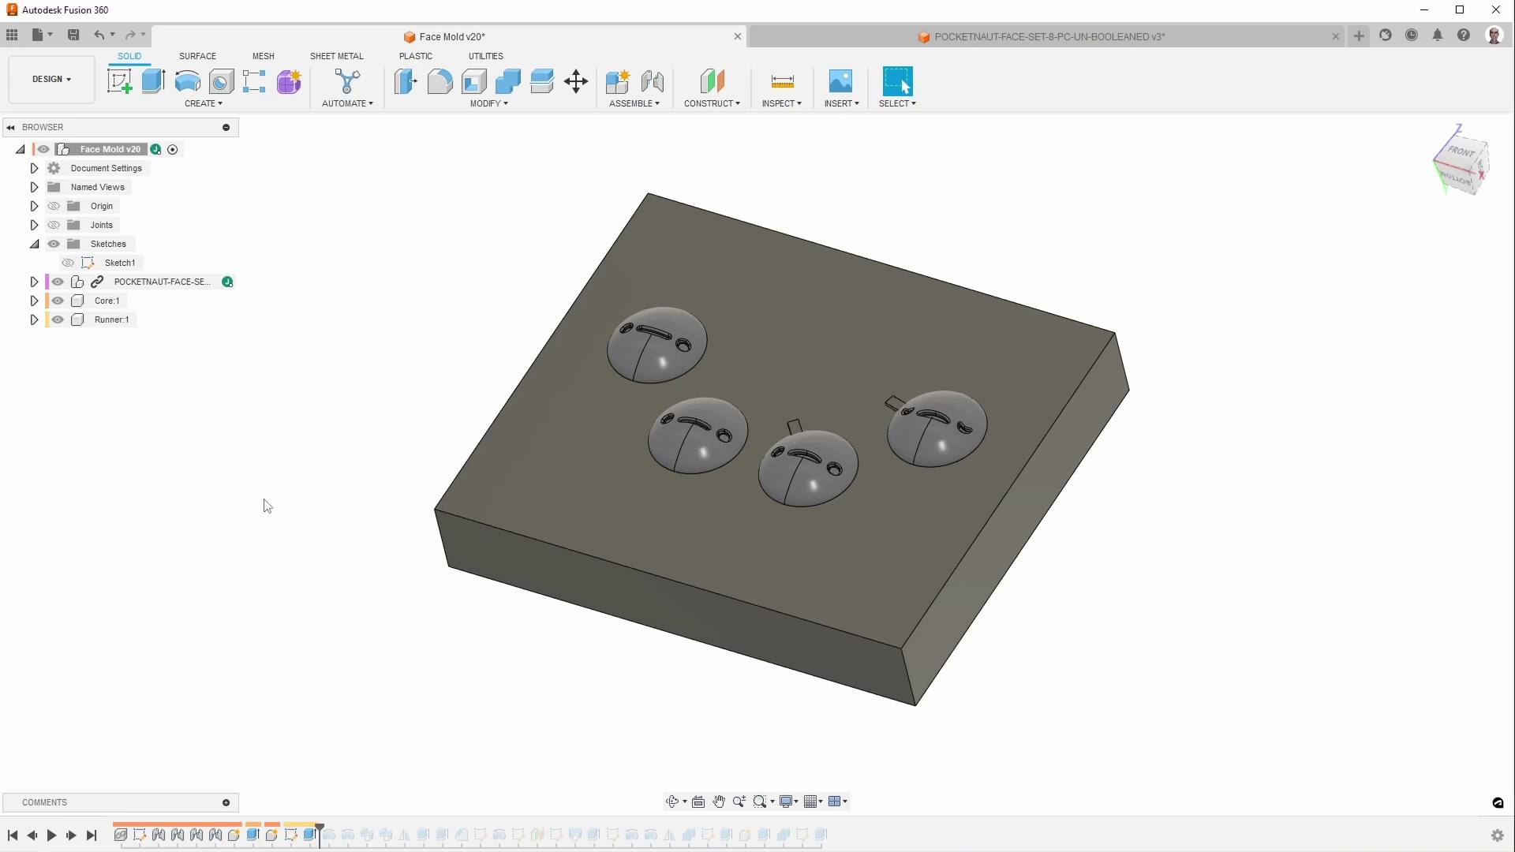
mouse_move(408, 769)
mouse_down()
mouse_move(348, 789)
mouse_move(352, 817)
mouse_up()
scroll(946, 448, up, 5)
drag(945, 448, 813, 490)
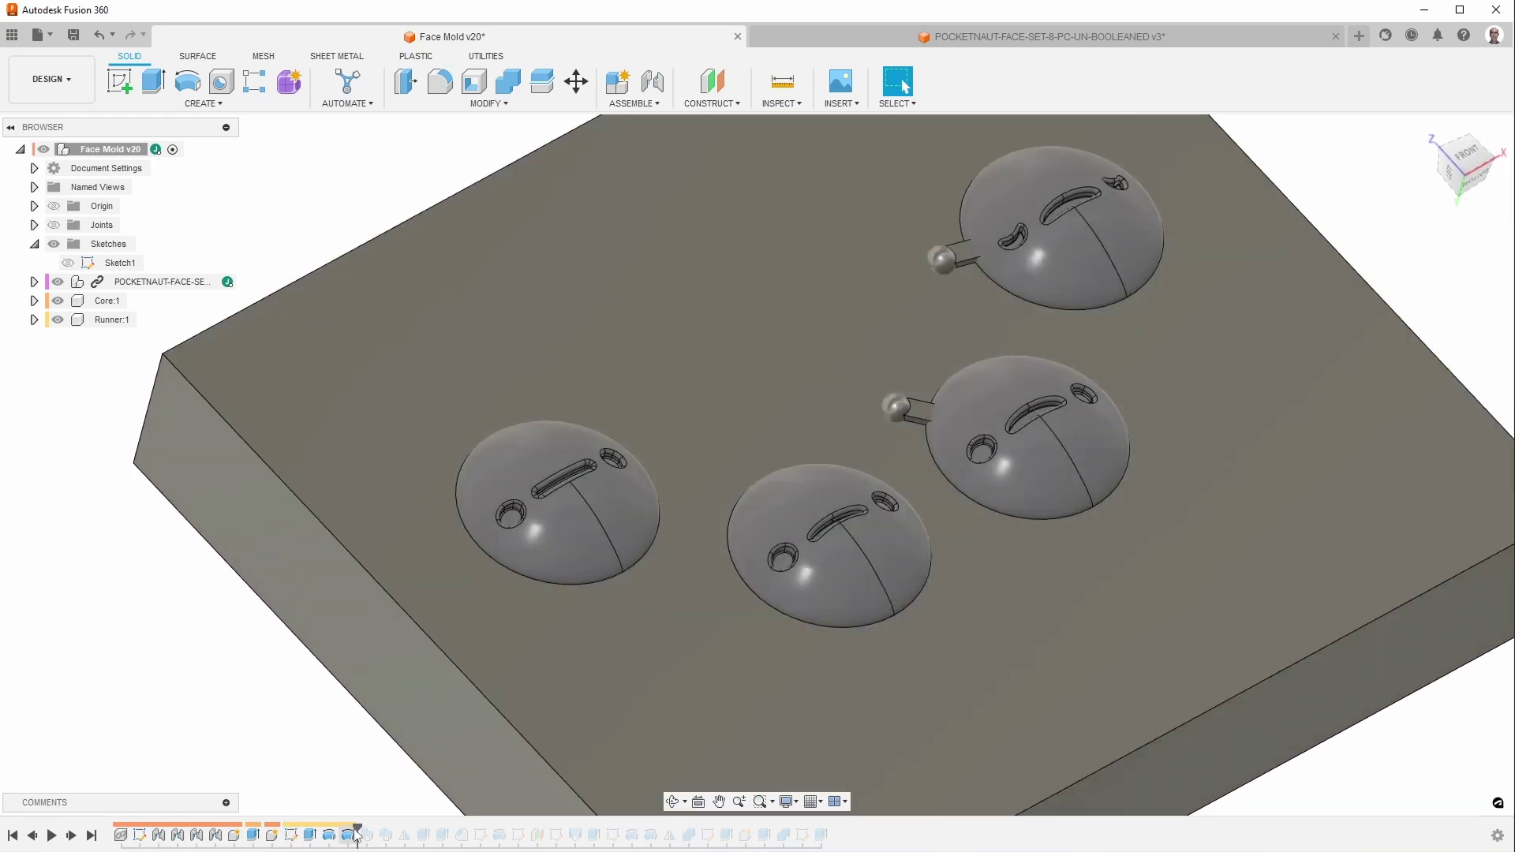
Roll the history past the two curved runner channels and examine how they meet the gates of two faces.
drag(357, 826, 395, 827)
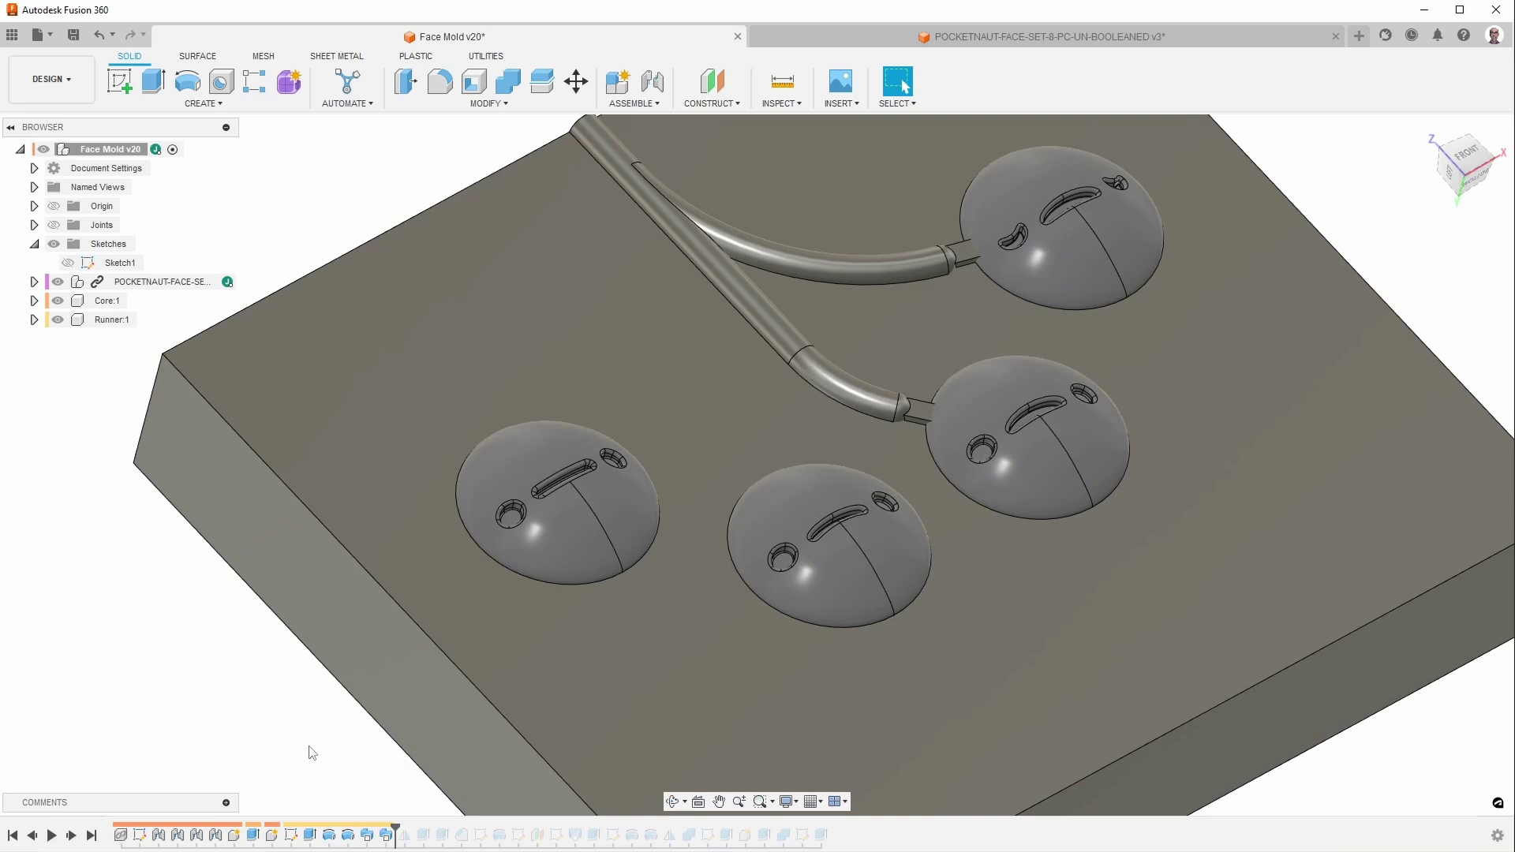
scroll(308, 750, down, 5)
scroll(309, 750, up, 5)
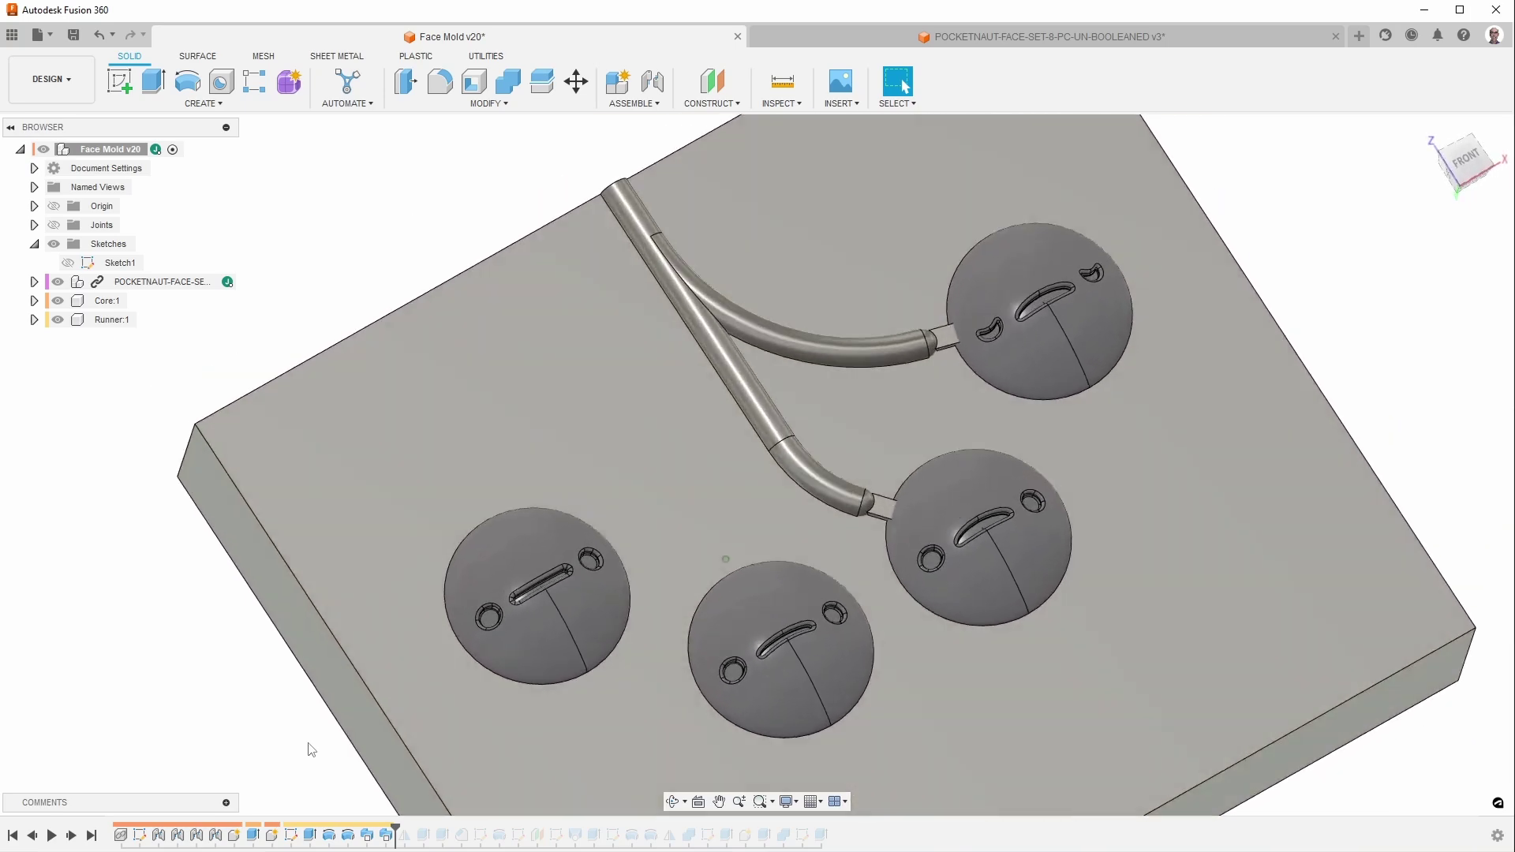
drag(309, 750, 831, 496)
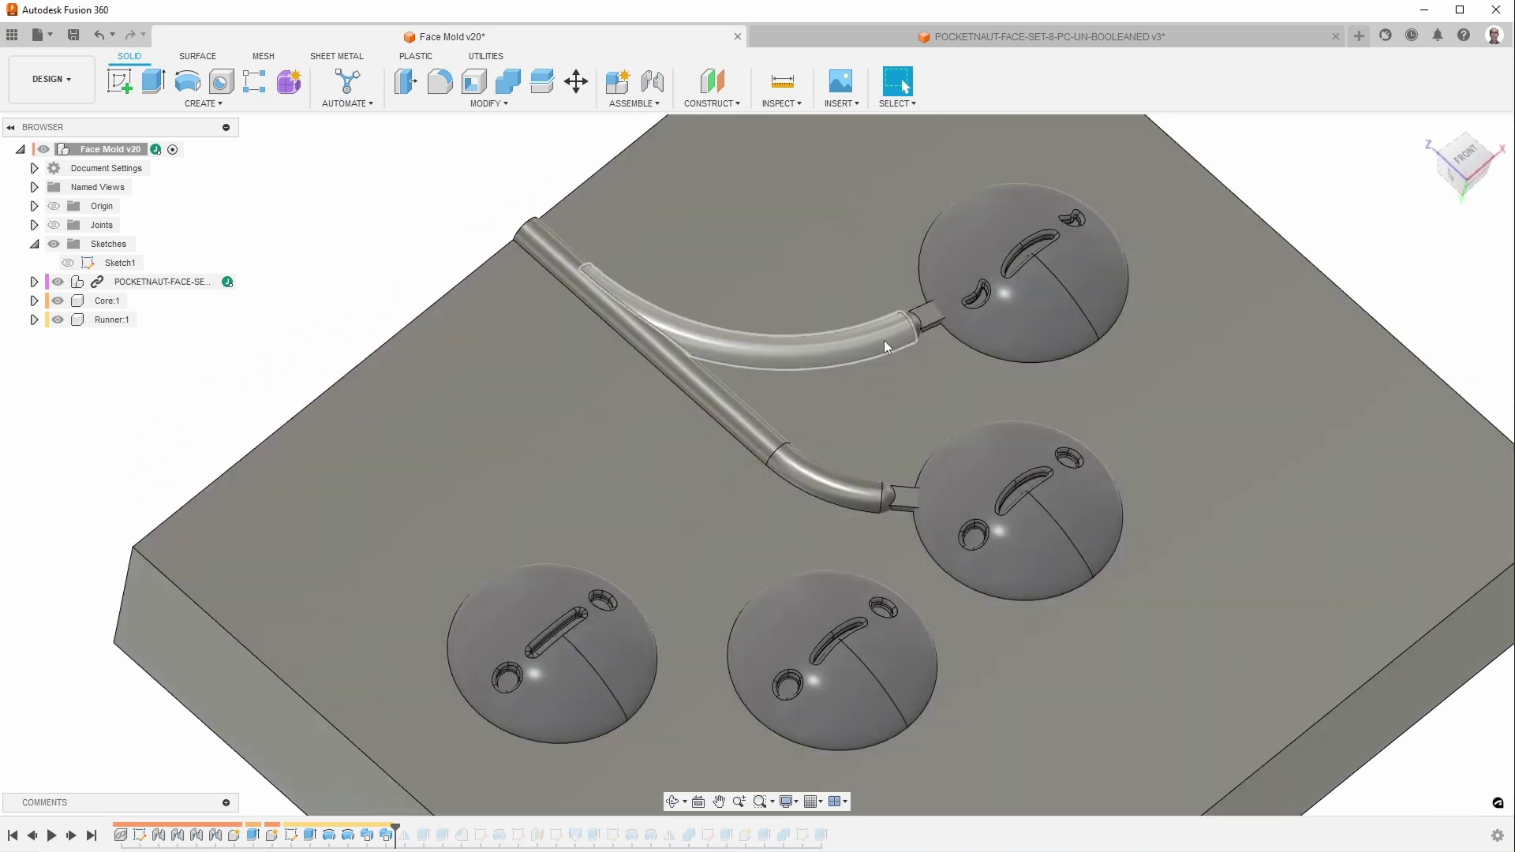
scroll(871, 344, down, 5)
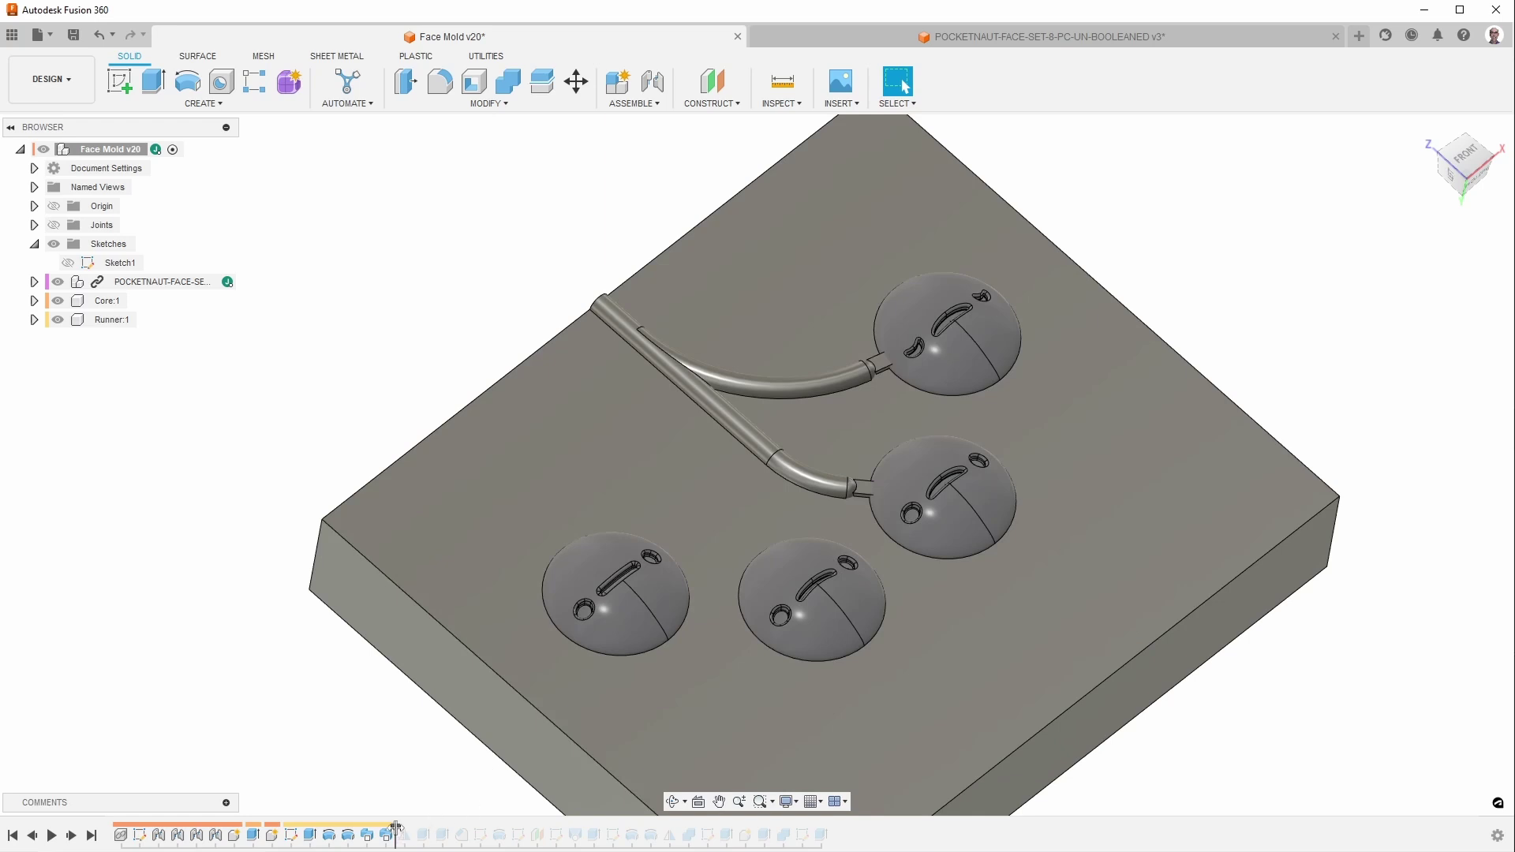
Roll the history past the runner mirror and the two central channel extrudes, and highlight both cylindrical channel faces.
drag(395, 834, 415, 834)
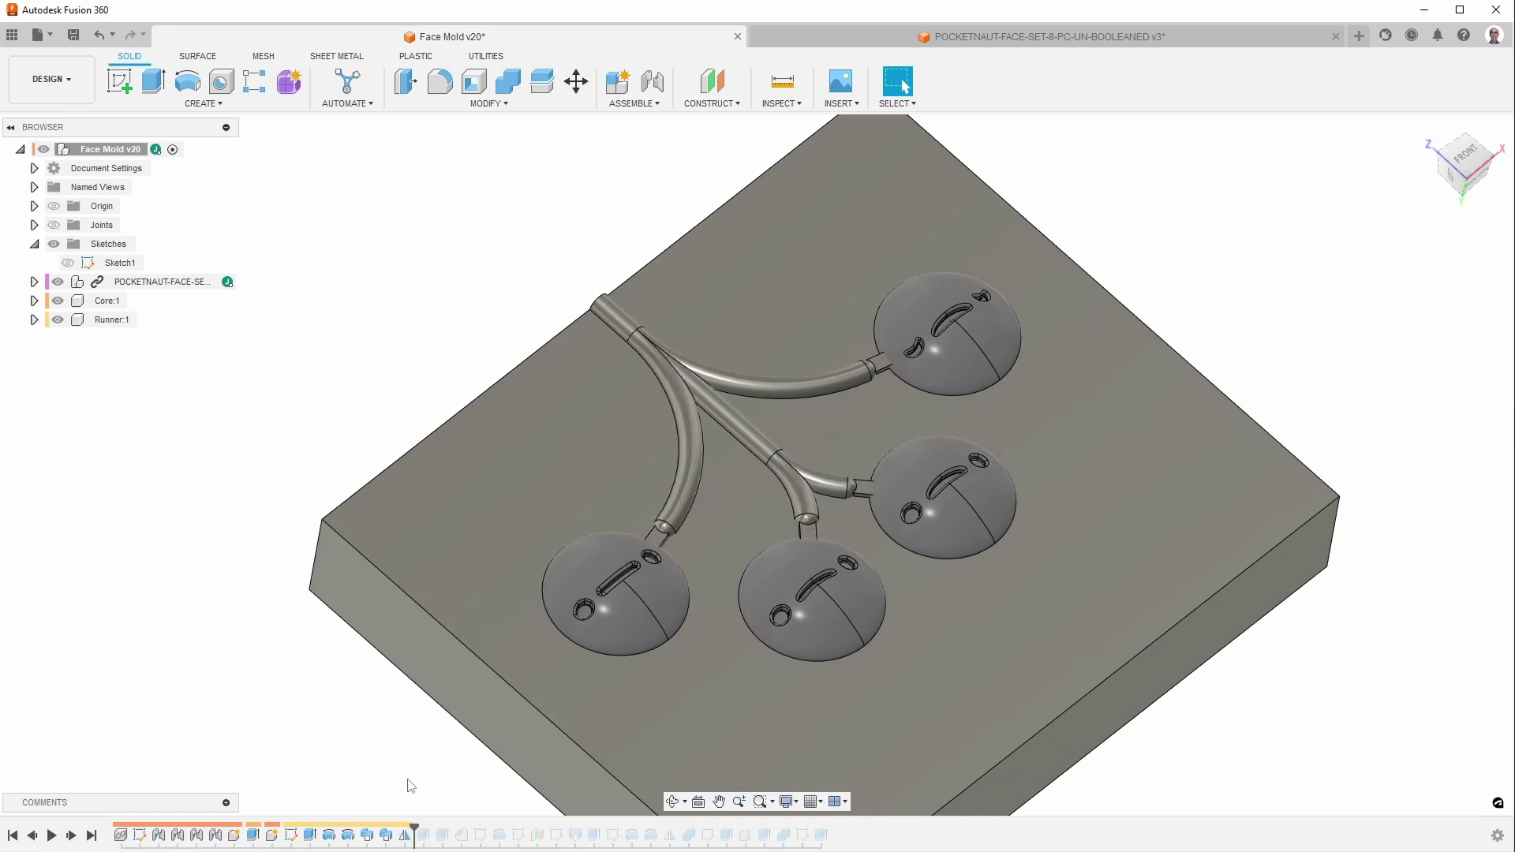
drag(415, 826, 456, 828)
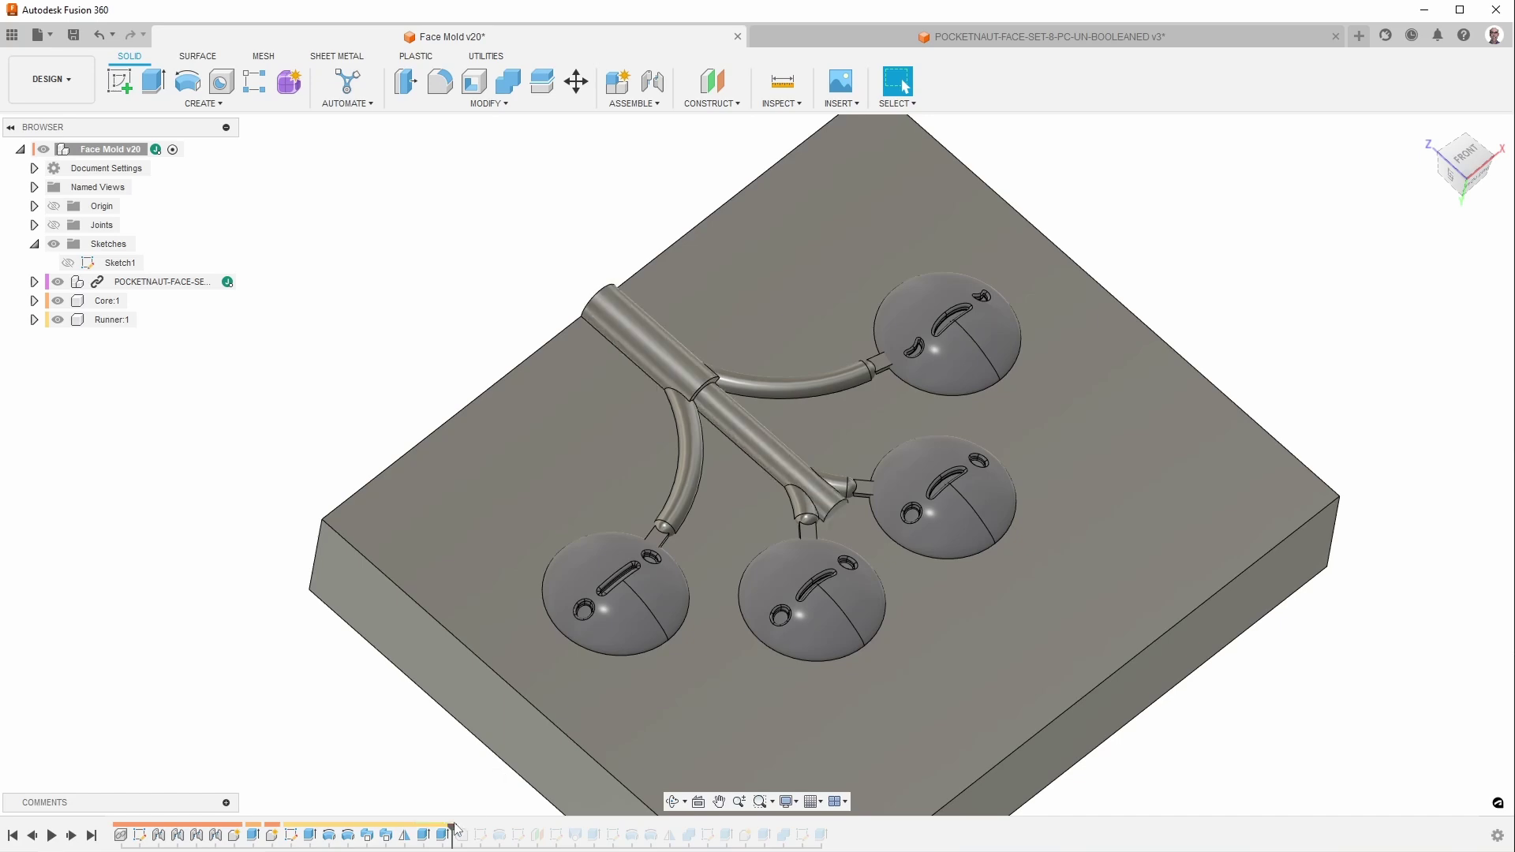
scroll(713, 329, down, 2)
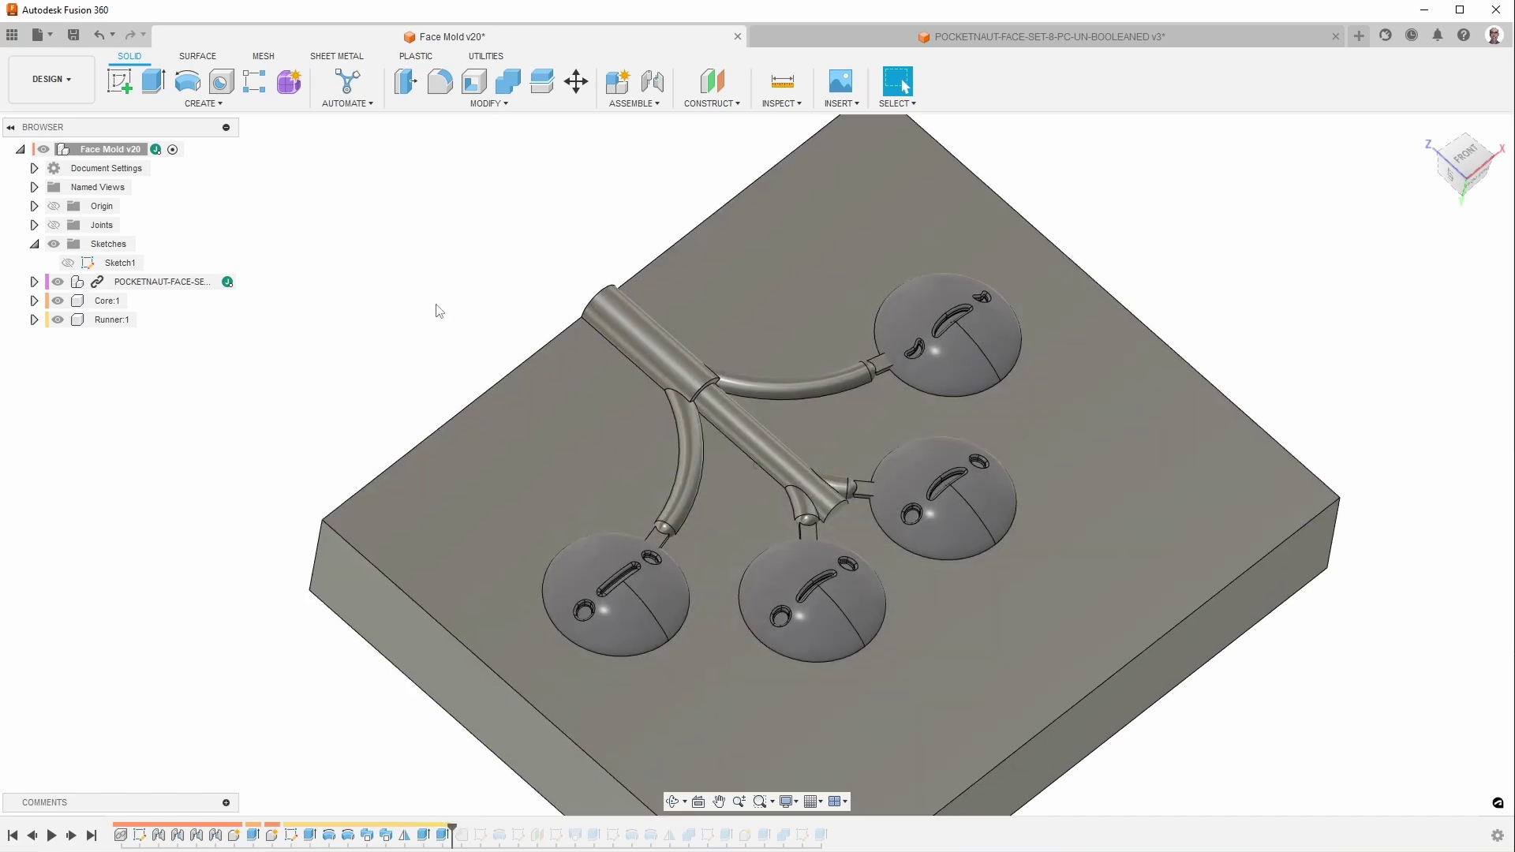
scroll(433, 323, up, 3)
scroll(543, 295, up, 4)
click(614, 292)
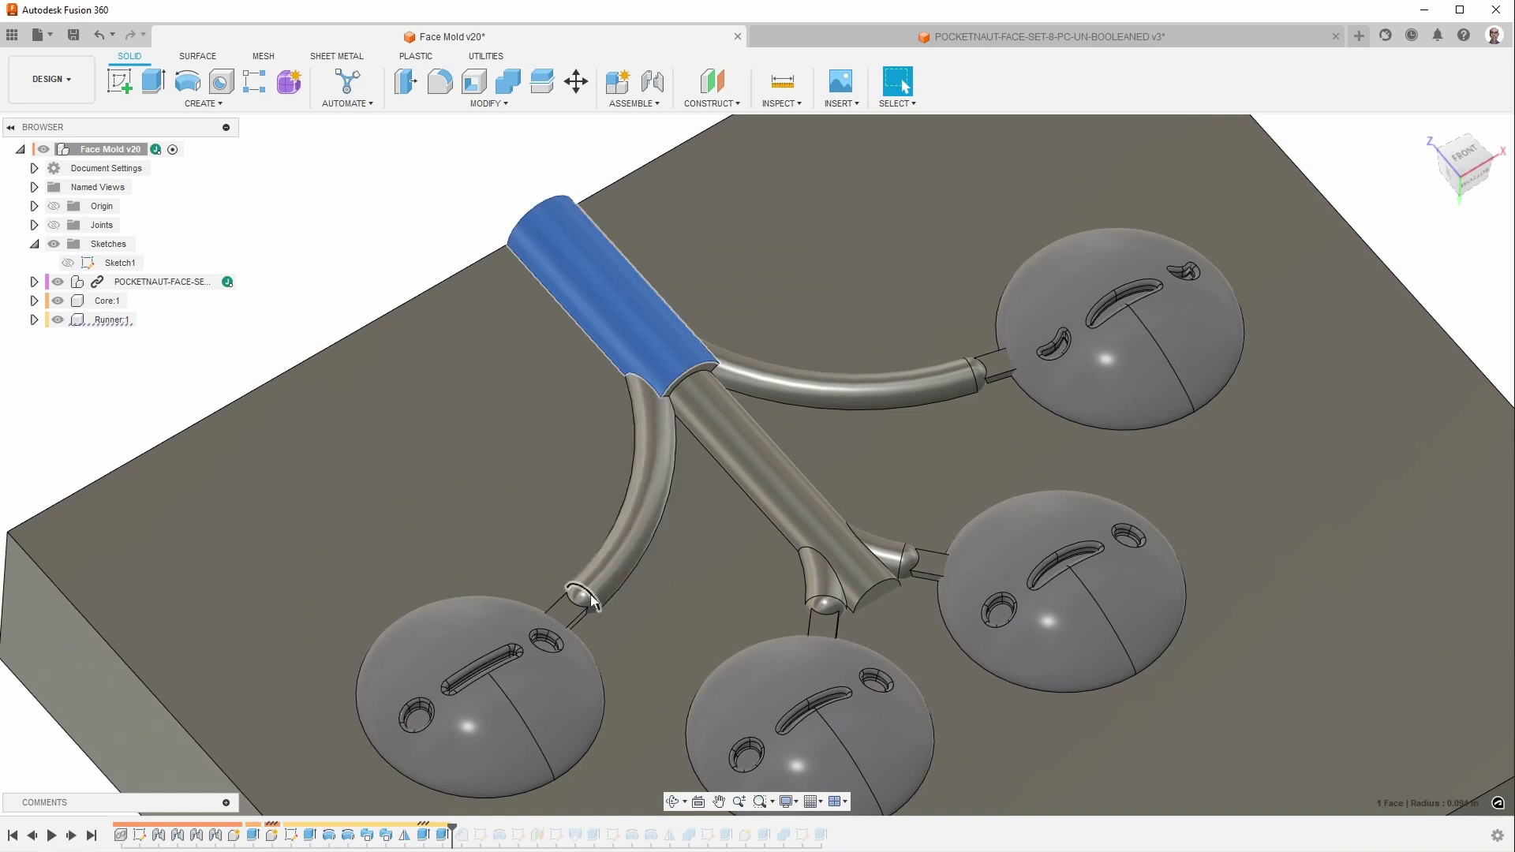
click(761, 481)
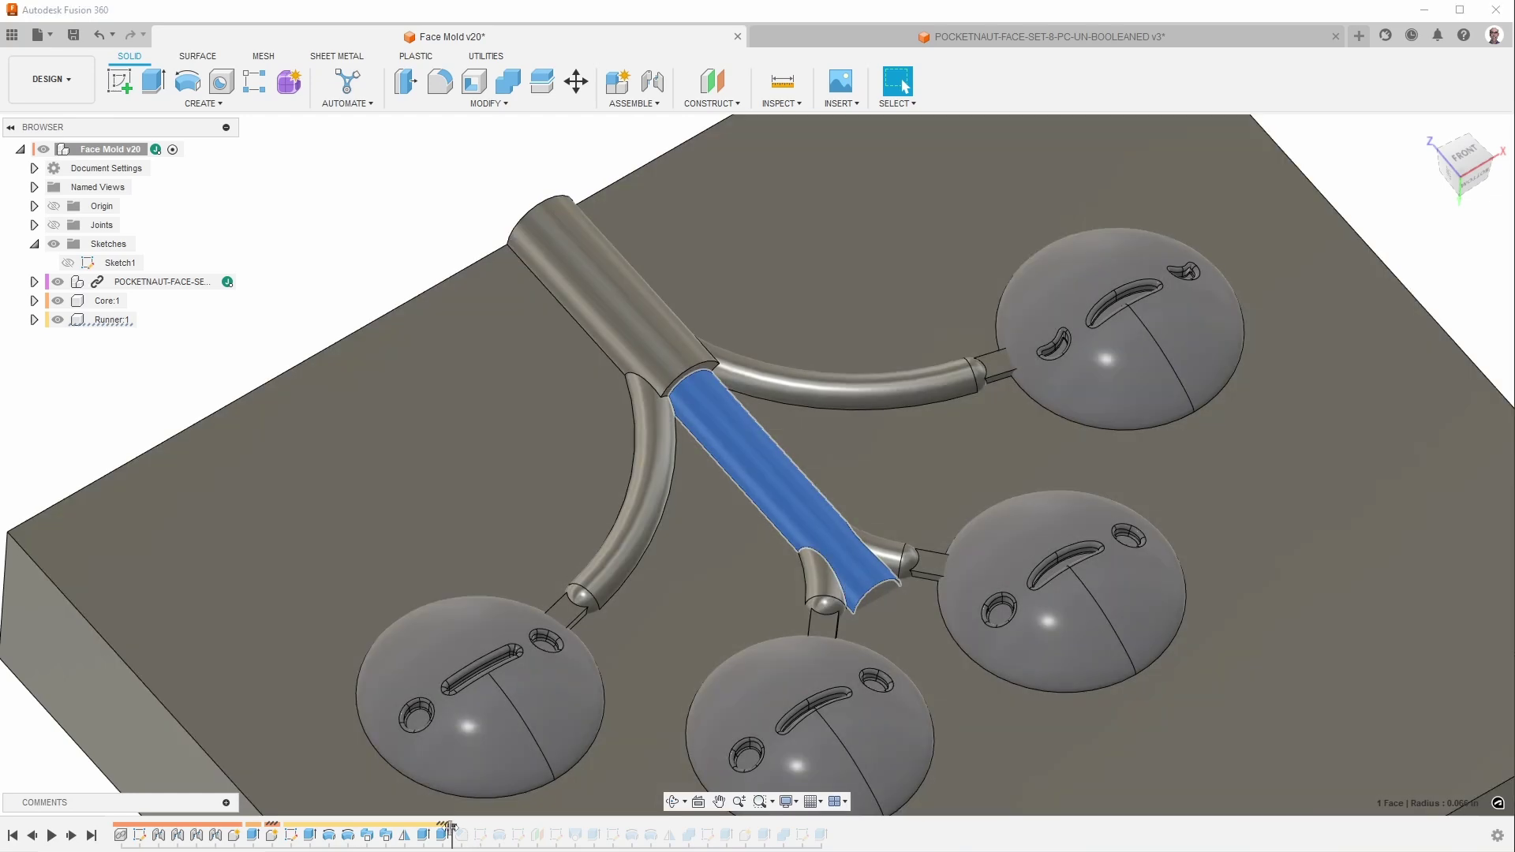
Roll the history past the blended step between the two channel diameters and the rounded end of the central channel.
drag(451, 826, 471, 829)
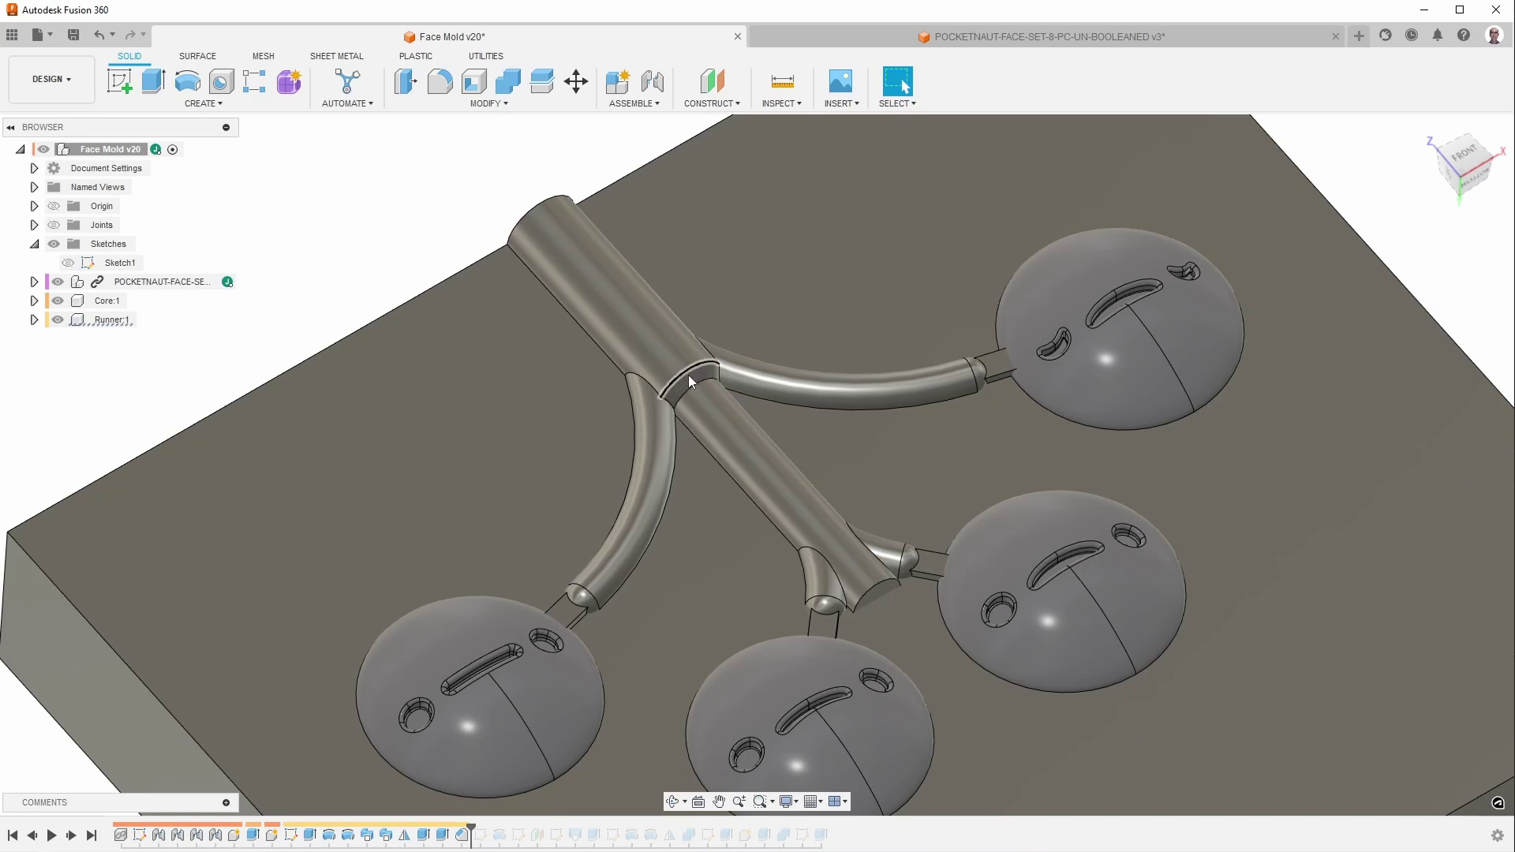
drag(471, 826, 509, 826)
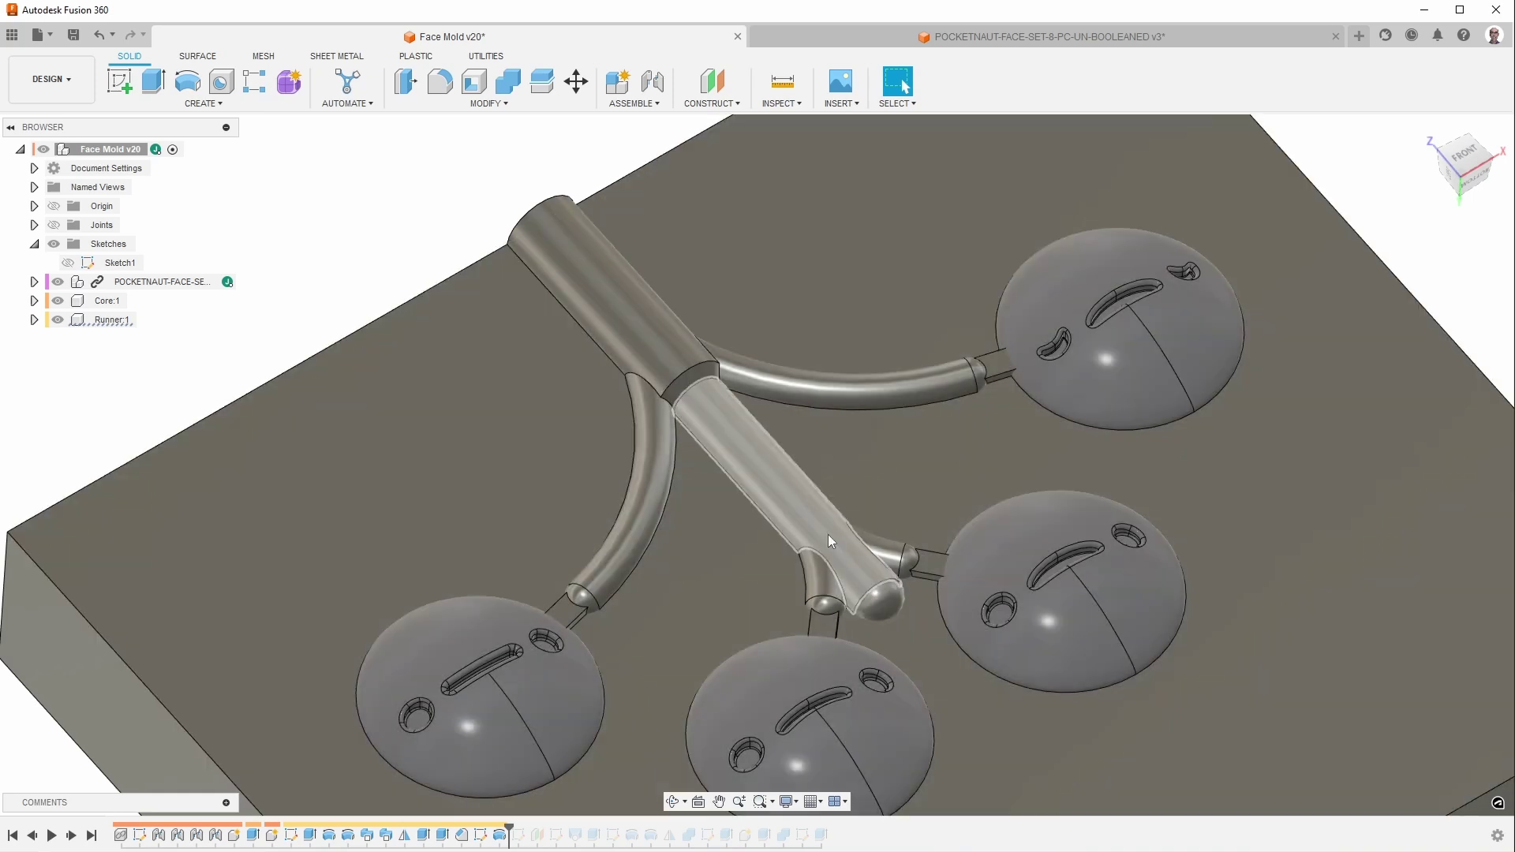
scroll(822, 593, down, 2)
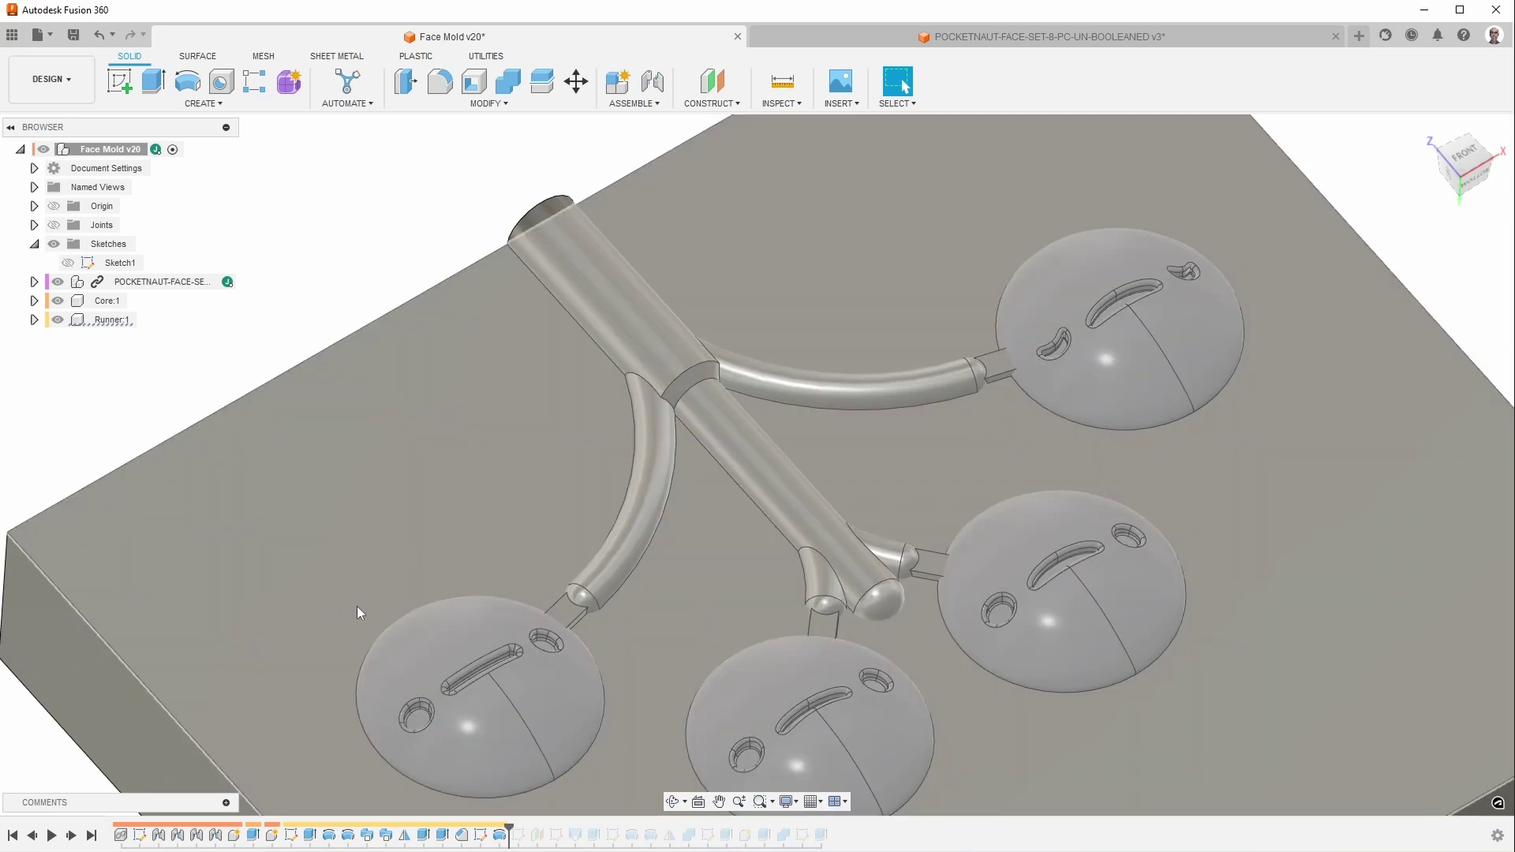
Roll the history to the end of the timeline and highlight the two round holes in the core block.
scroll(386, 282, down, 2)
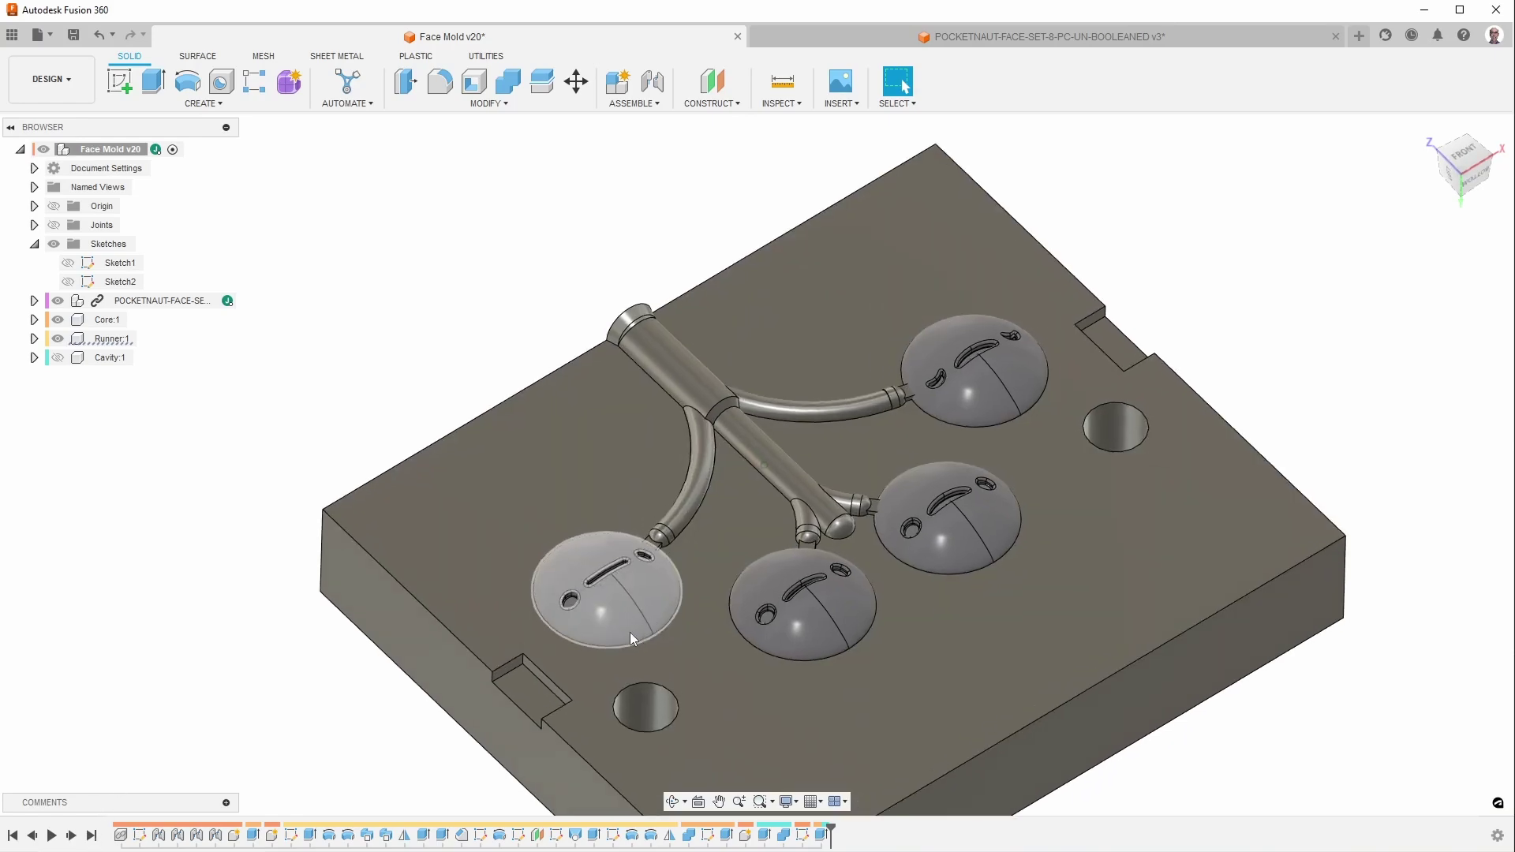
scroll(624, 454, up, 3)
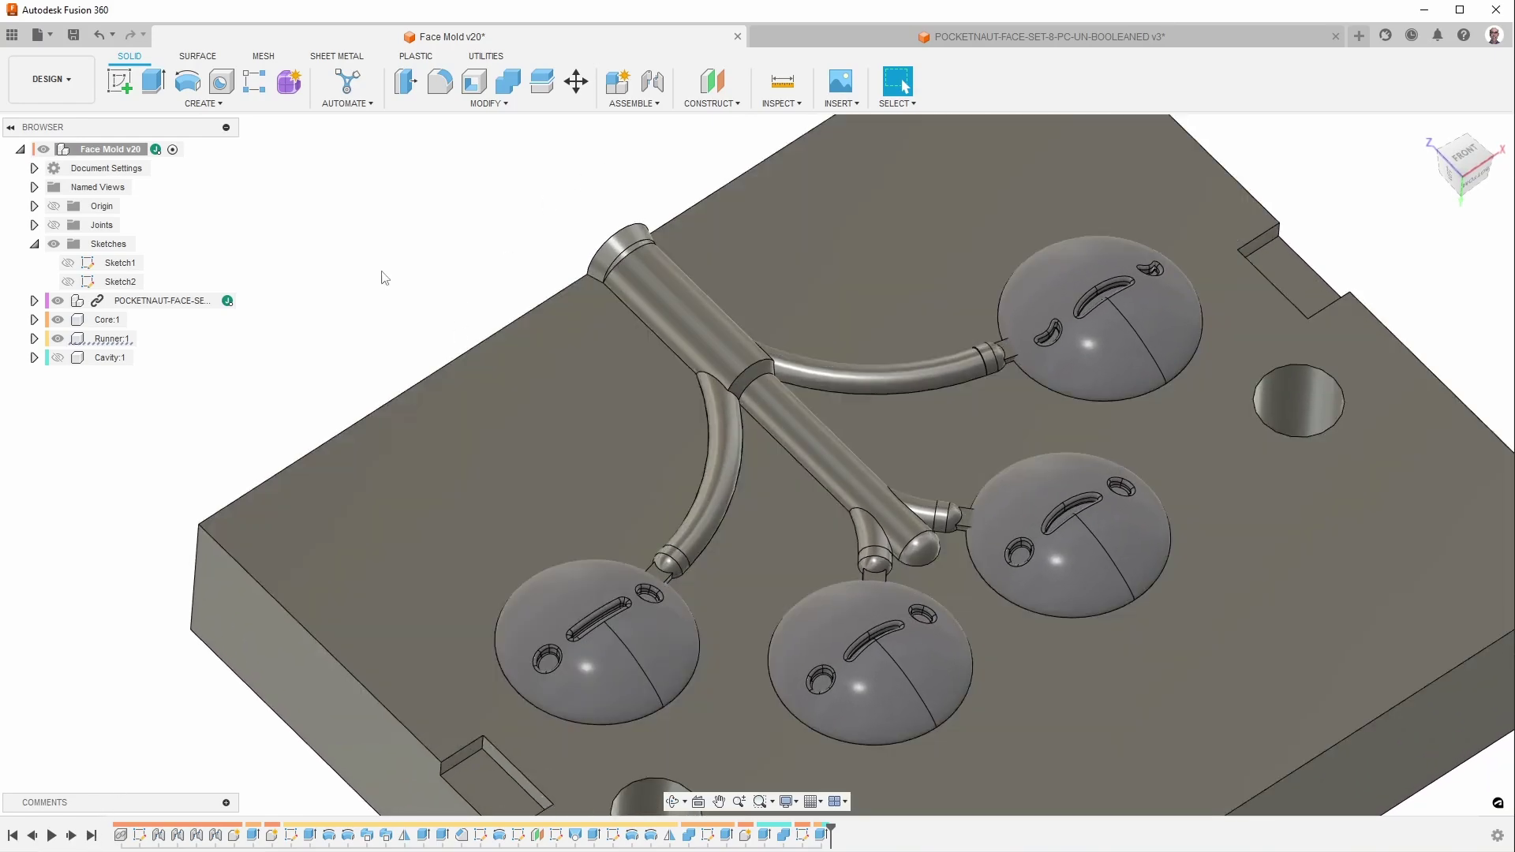
scroll(382, 277, down, 3)
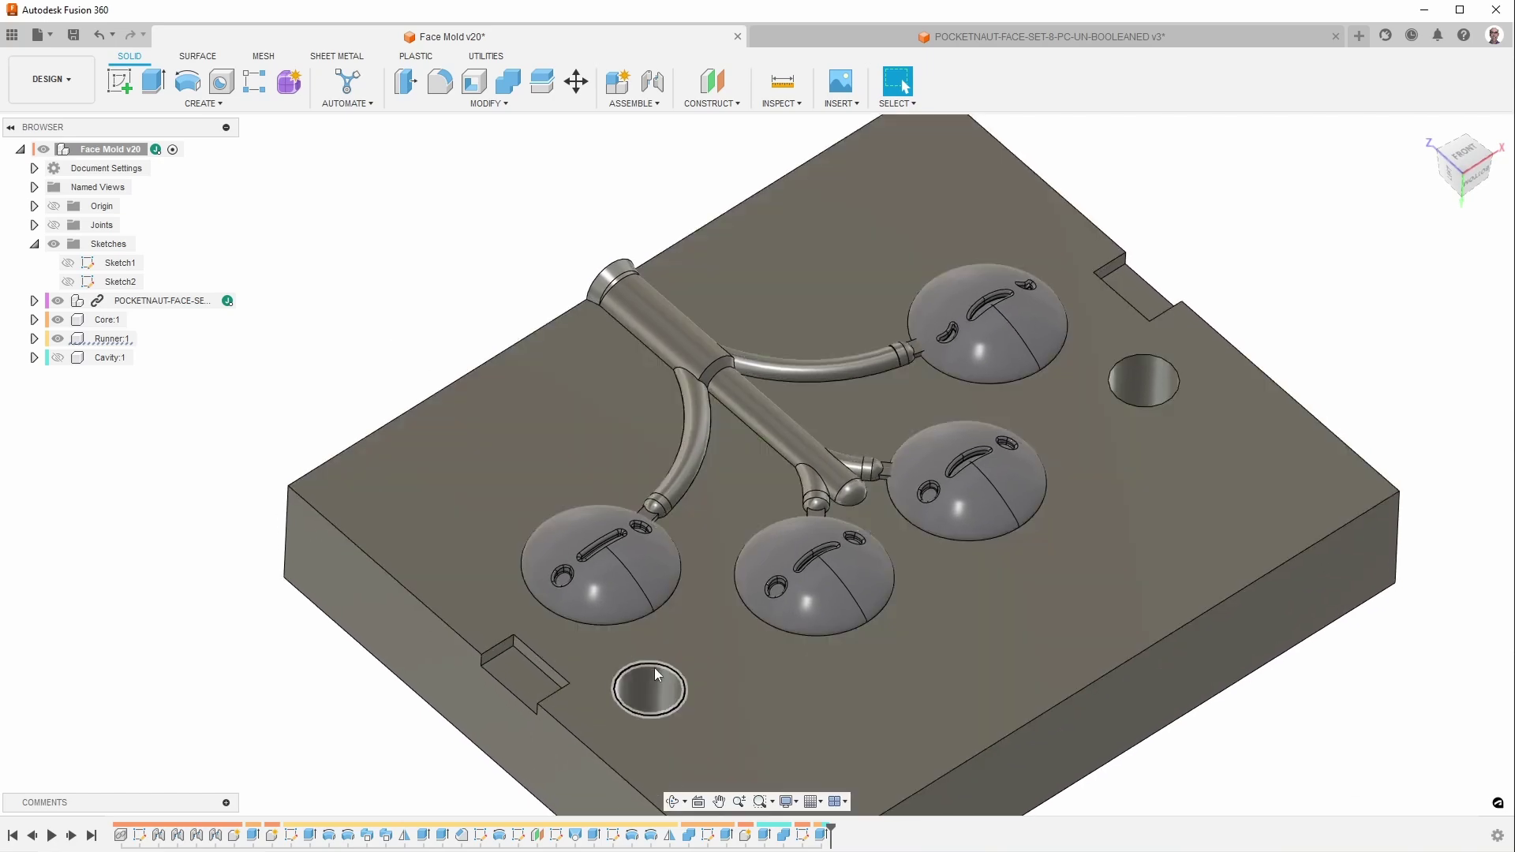
click(655, 669)
click(1154, 380)
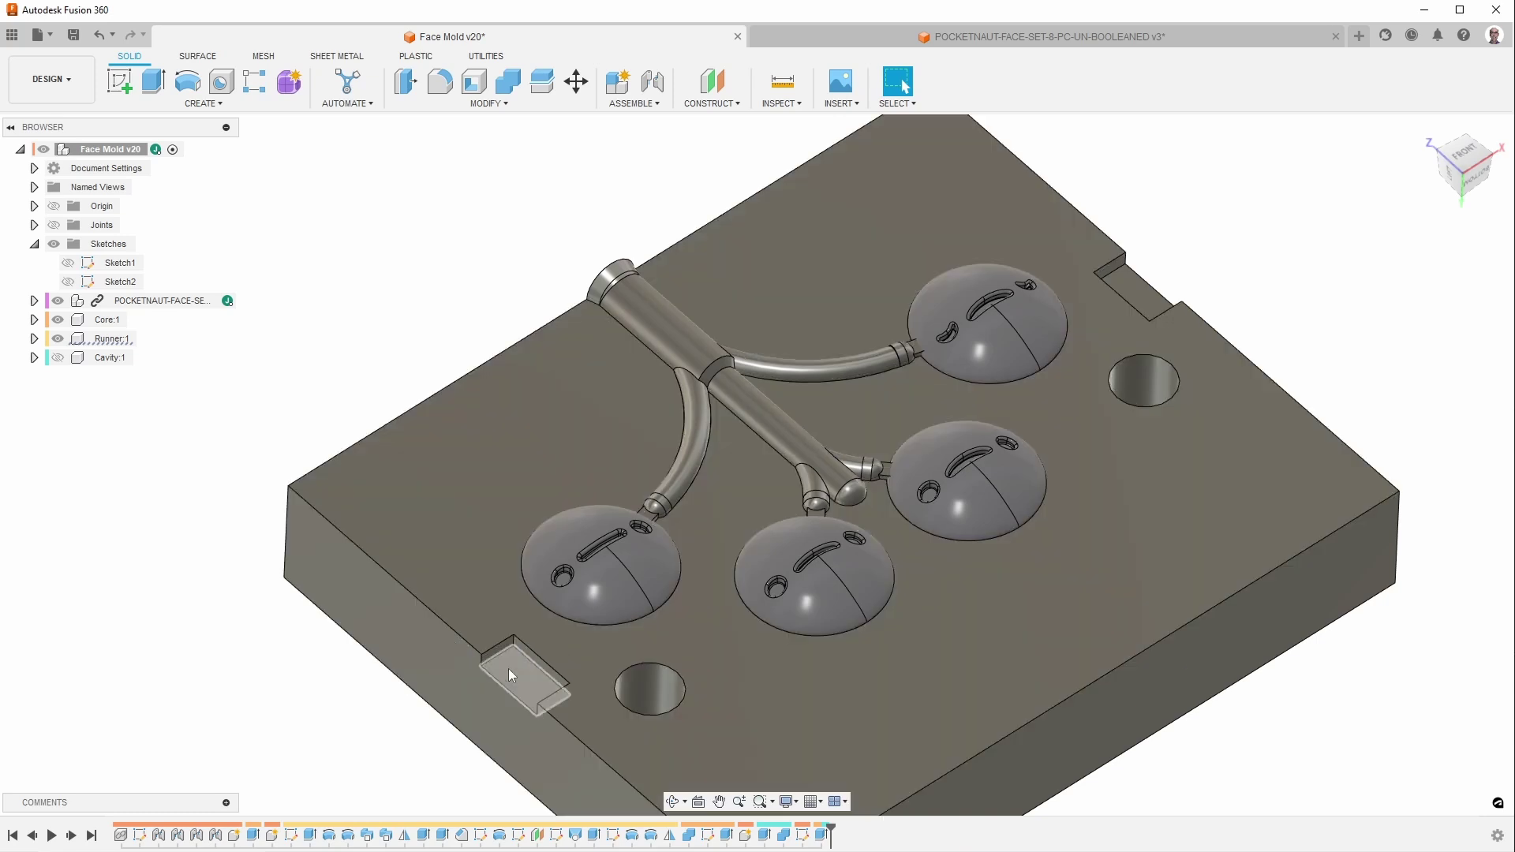
Highlight the rectangular alignment notch on the edge of the core block.
click(508, 669)
click(112, 763)
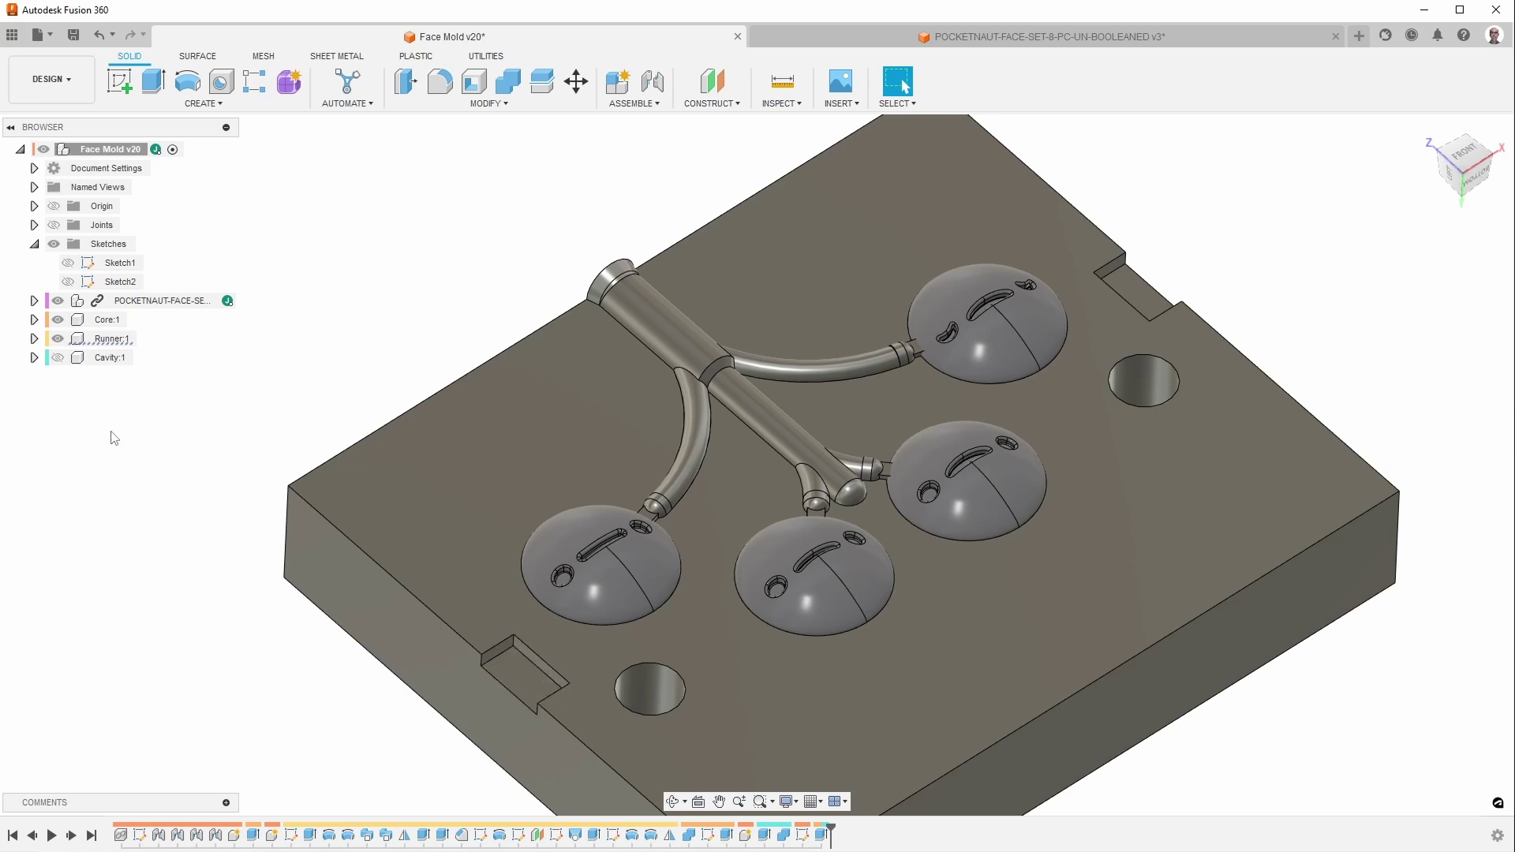
Hide the Runner, the linked face set and the Core, and show the Cavity component to inspect its matching half.
click(58, 338)
click(58, 300)
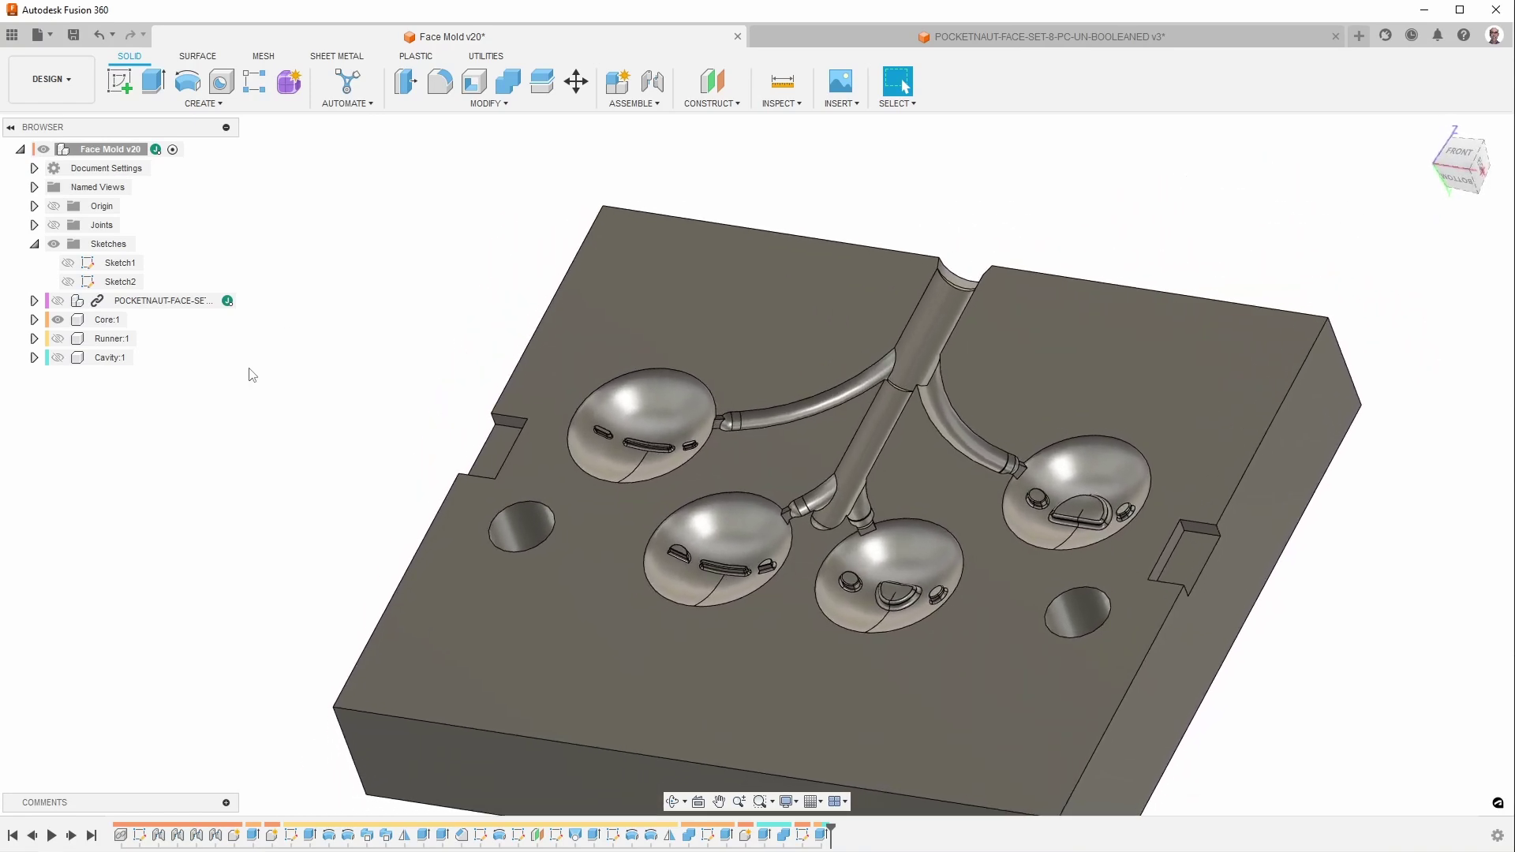
click(57, 357)
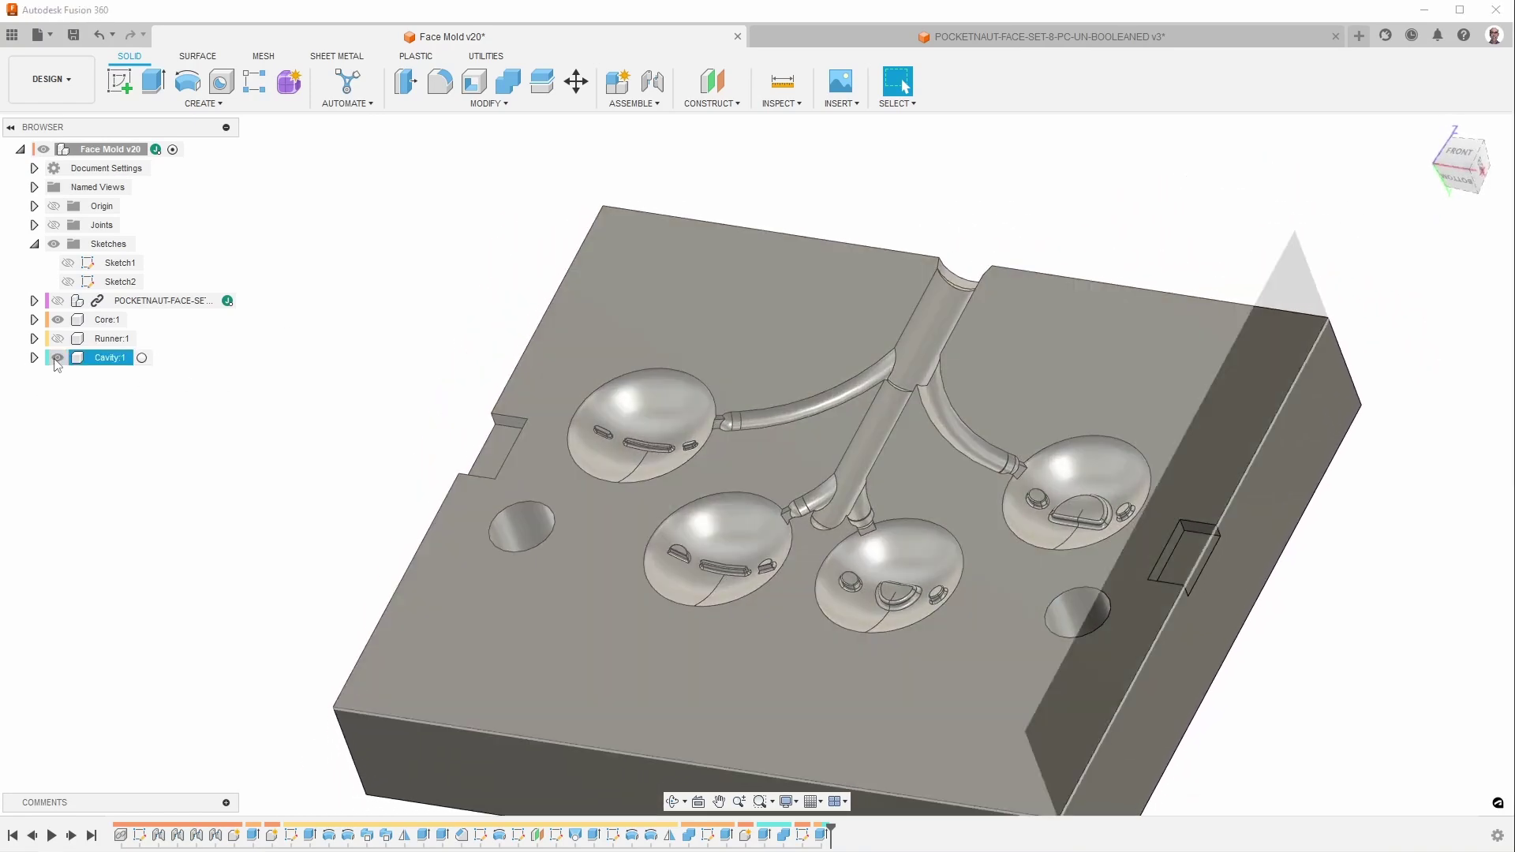
click(57, 320)
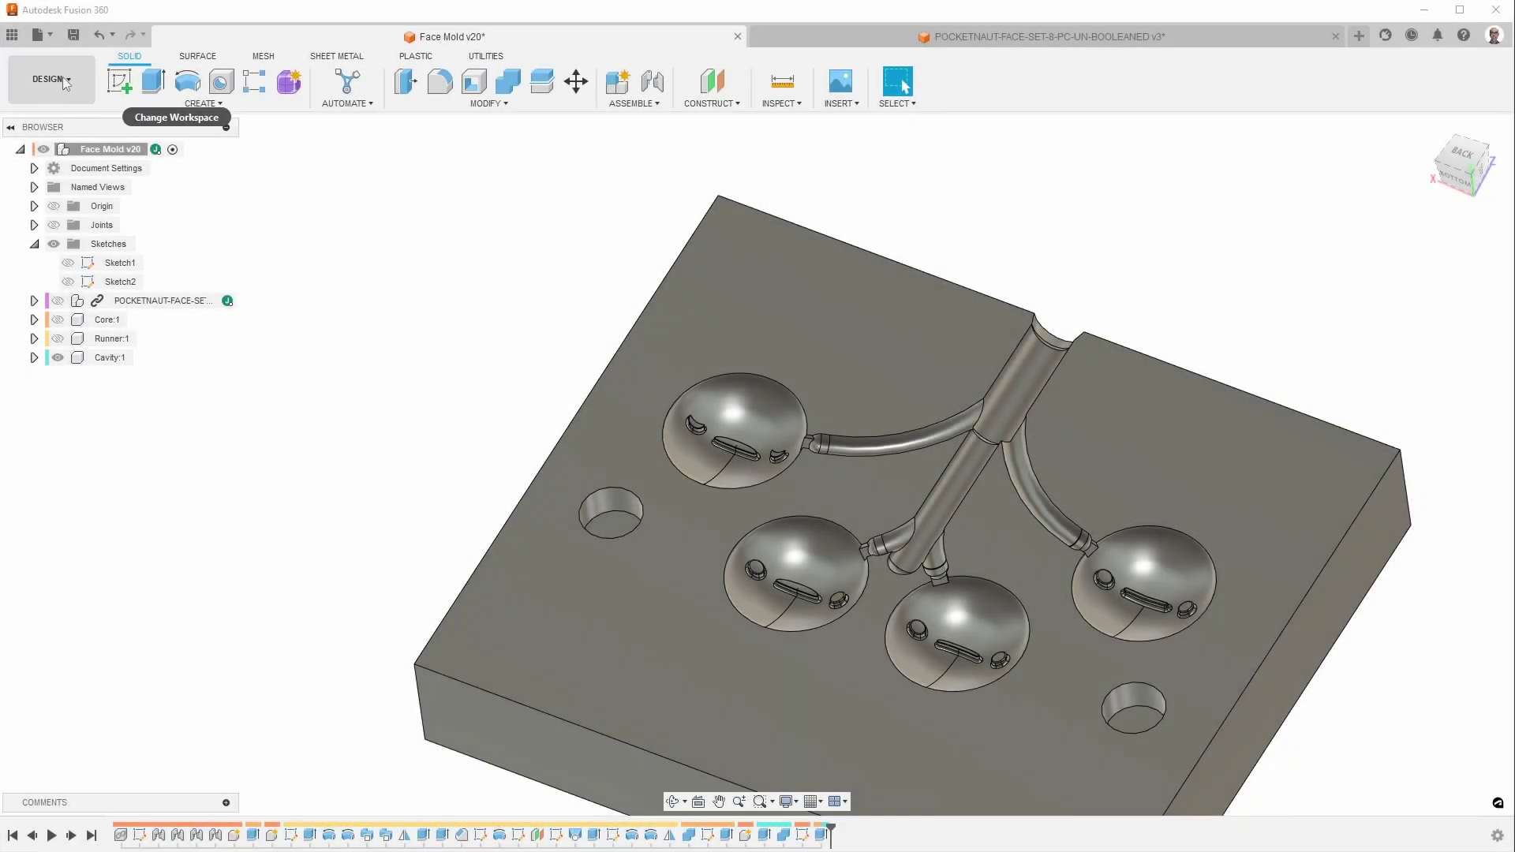
Switch to the Manufacture workspace and collapse the list of NC programs.
click(65, 83)
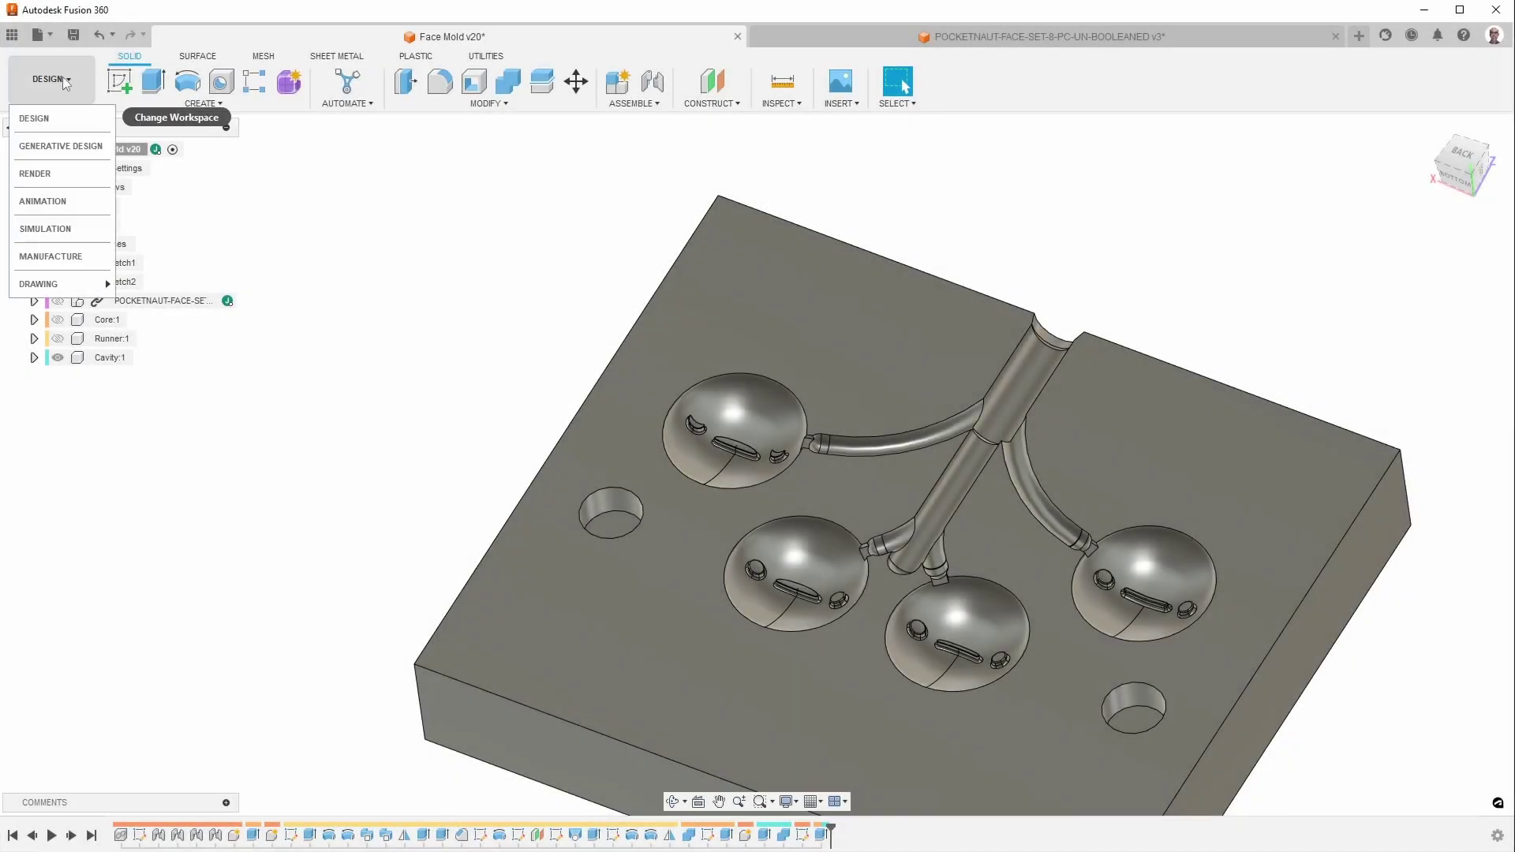
click(68, 258)
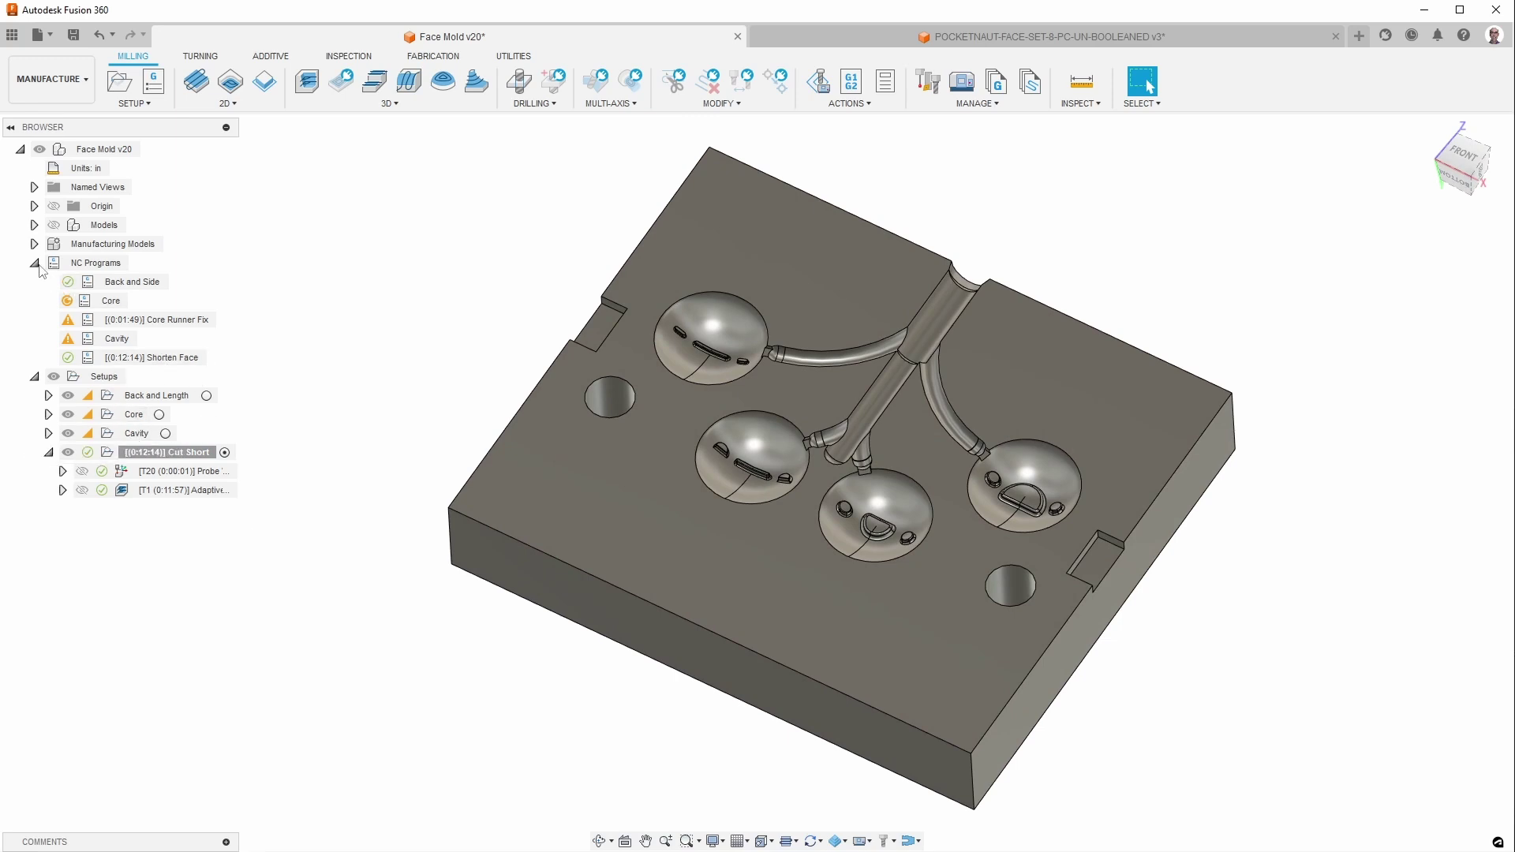
click(35, 264)
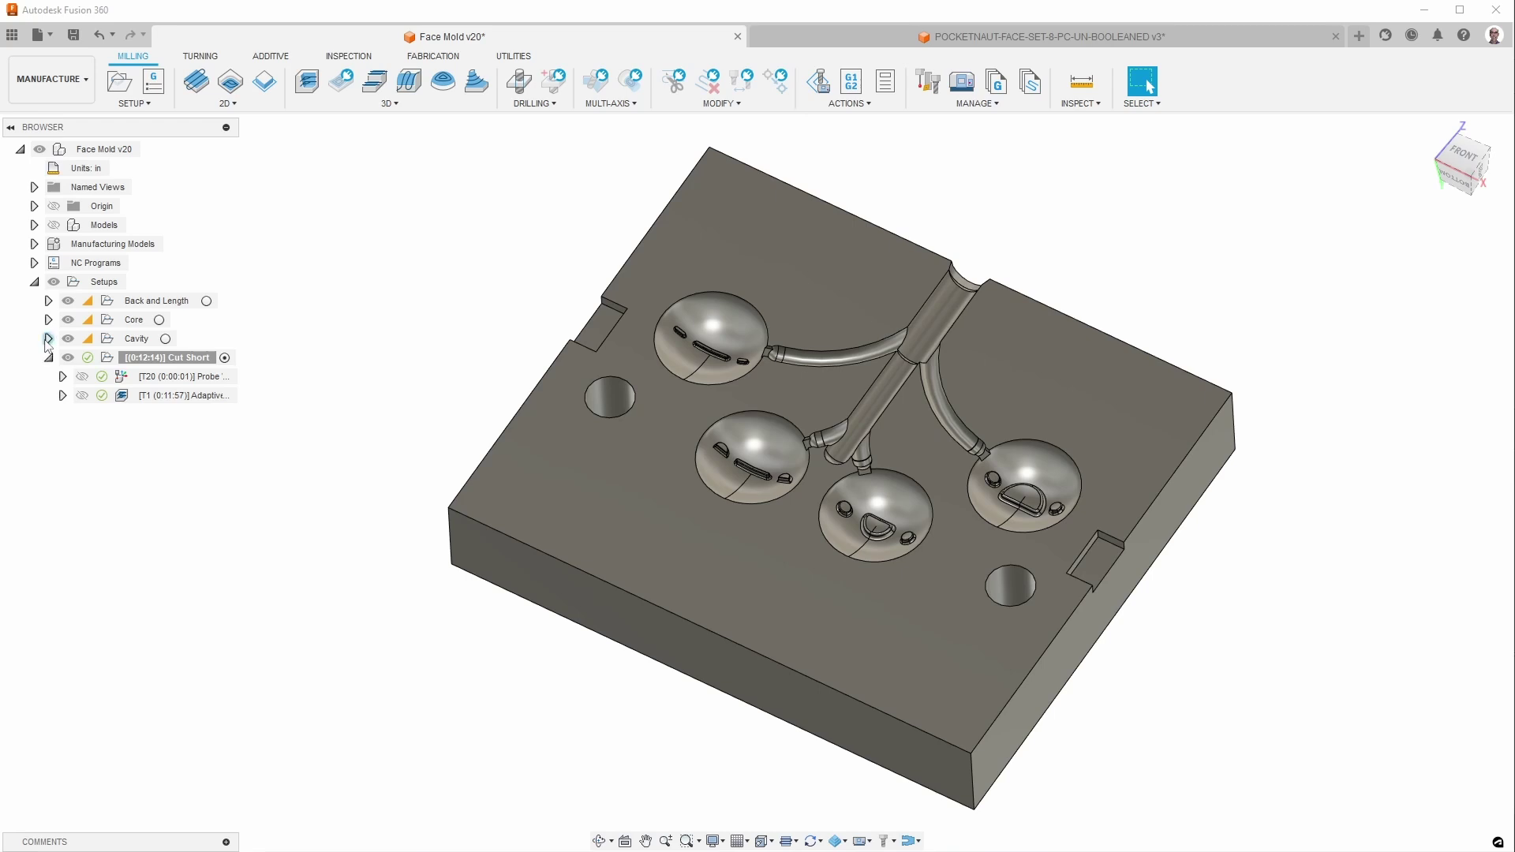
Select the Core setup and expand it to list its machining operations.
click(225, 358)
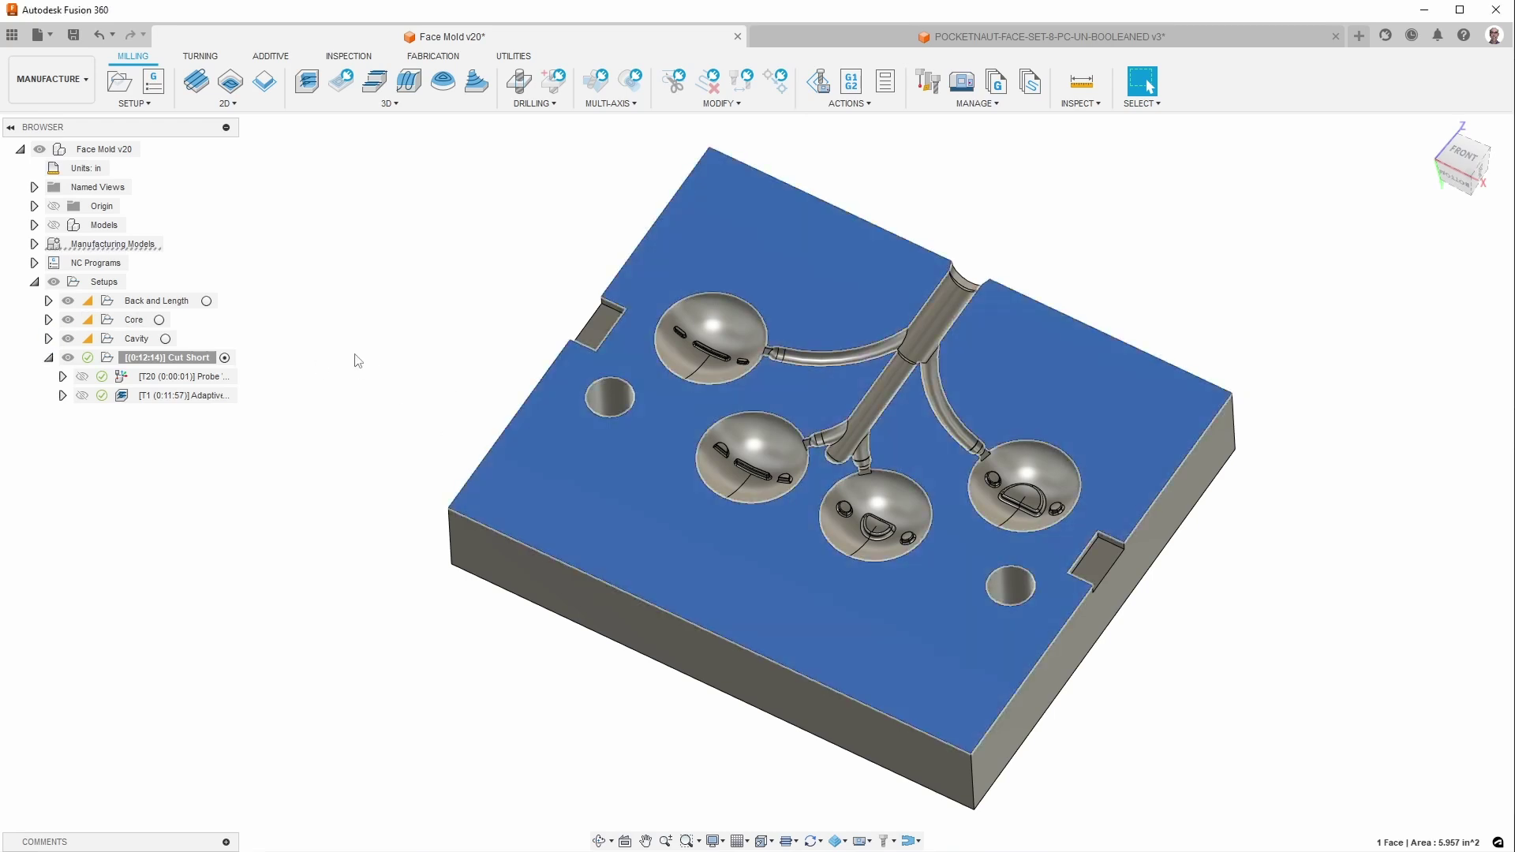
click(89, 322)
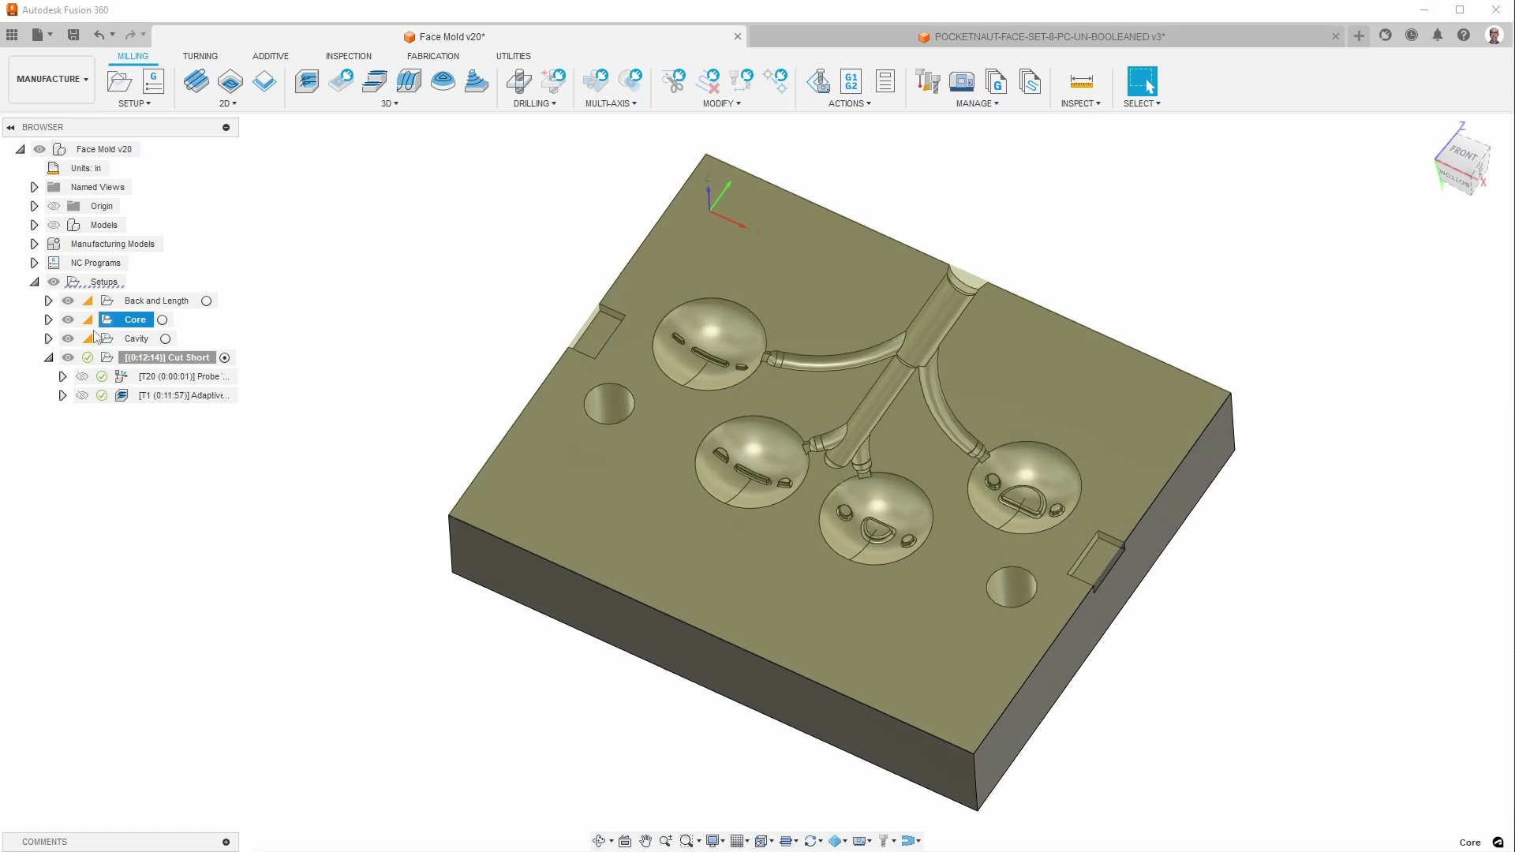
click(48, 320)
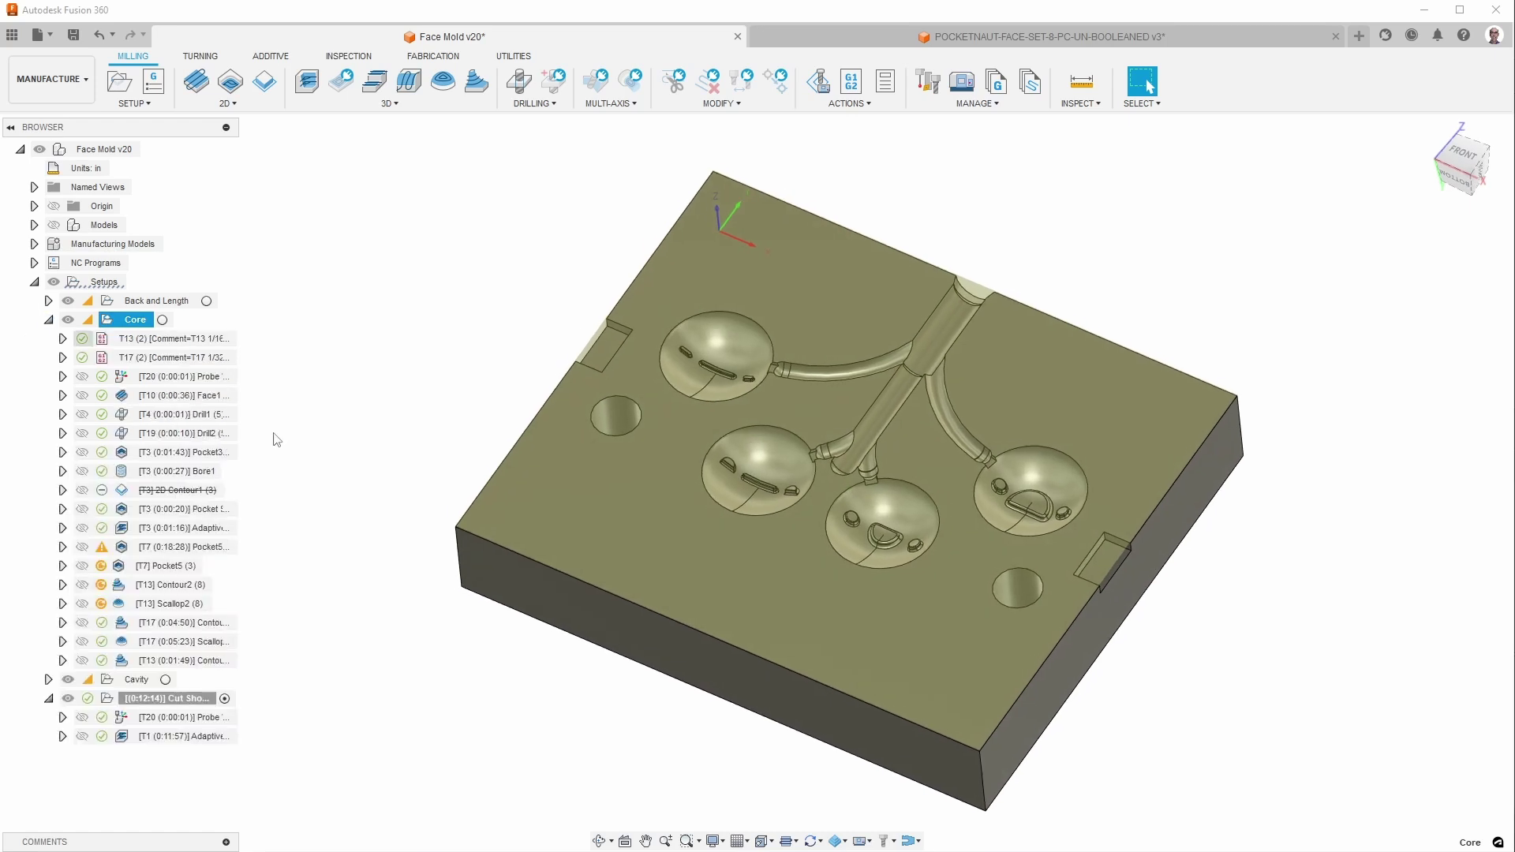
click(362, 467)
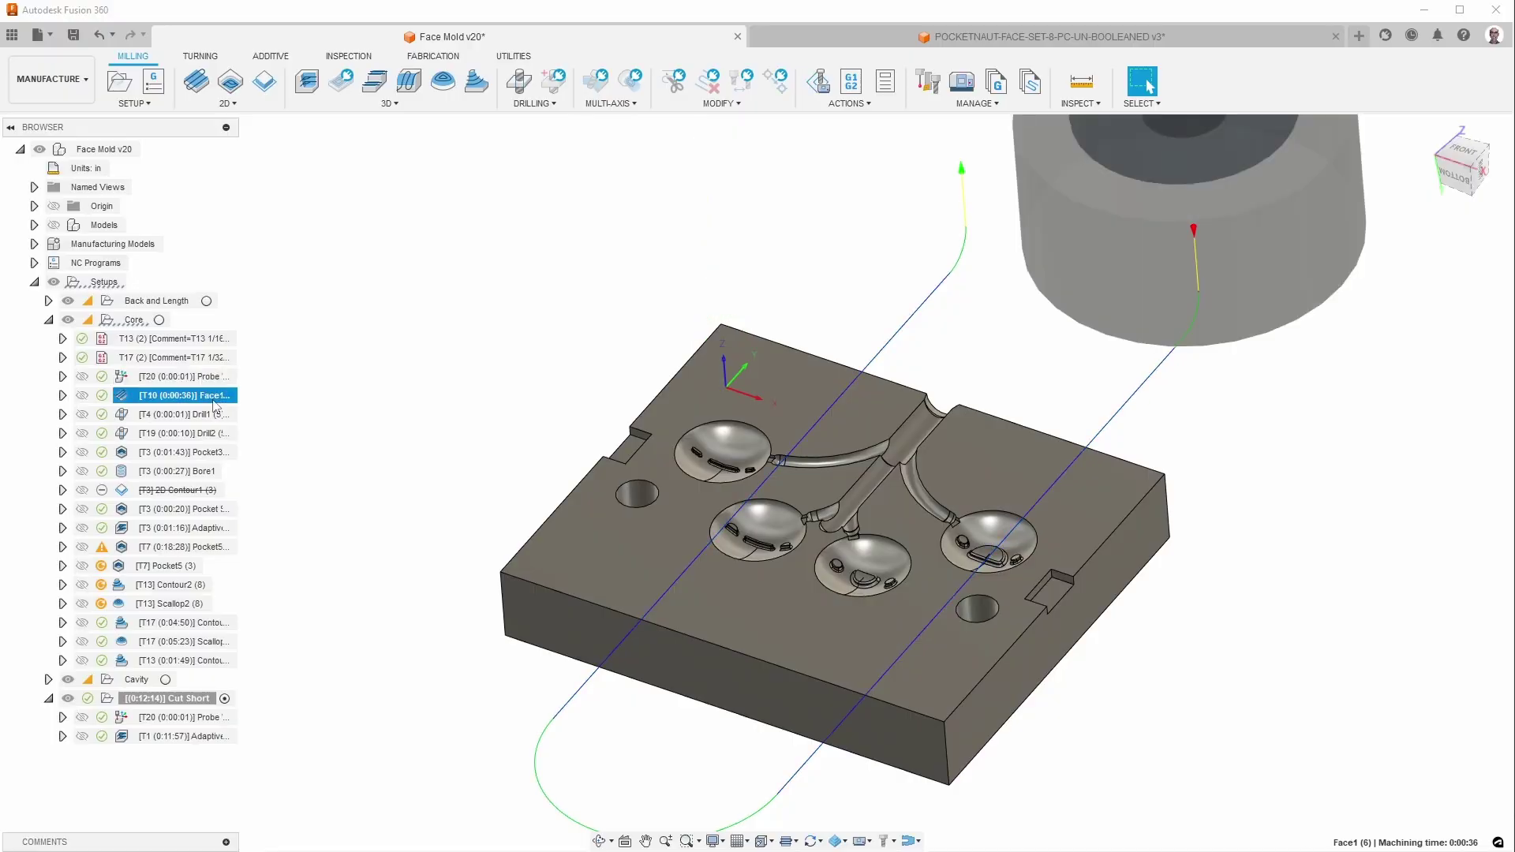
Review the Core setup's toolpaths: Drill1, the T13 Contour2 and Scallop2 passes, and the T17 contour and scallop passes.
click(208, 415)
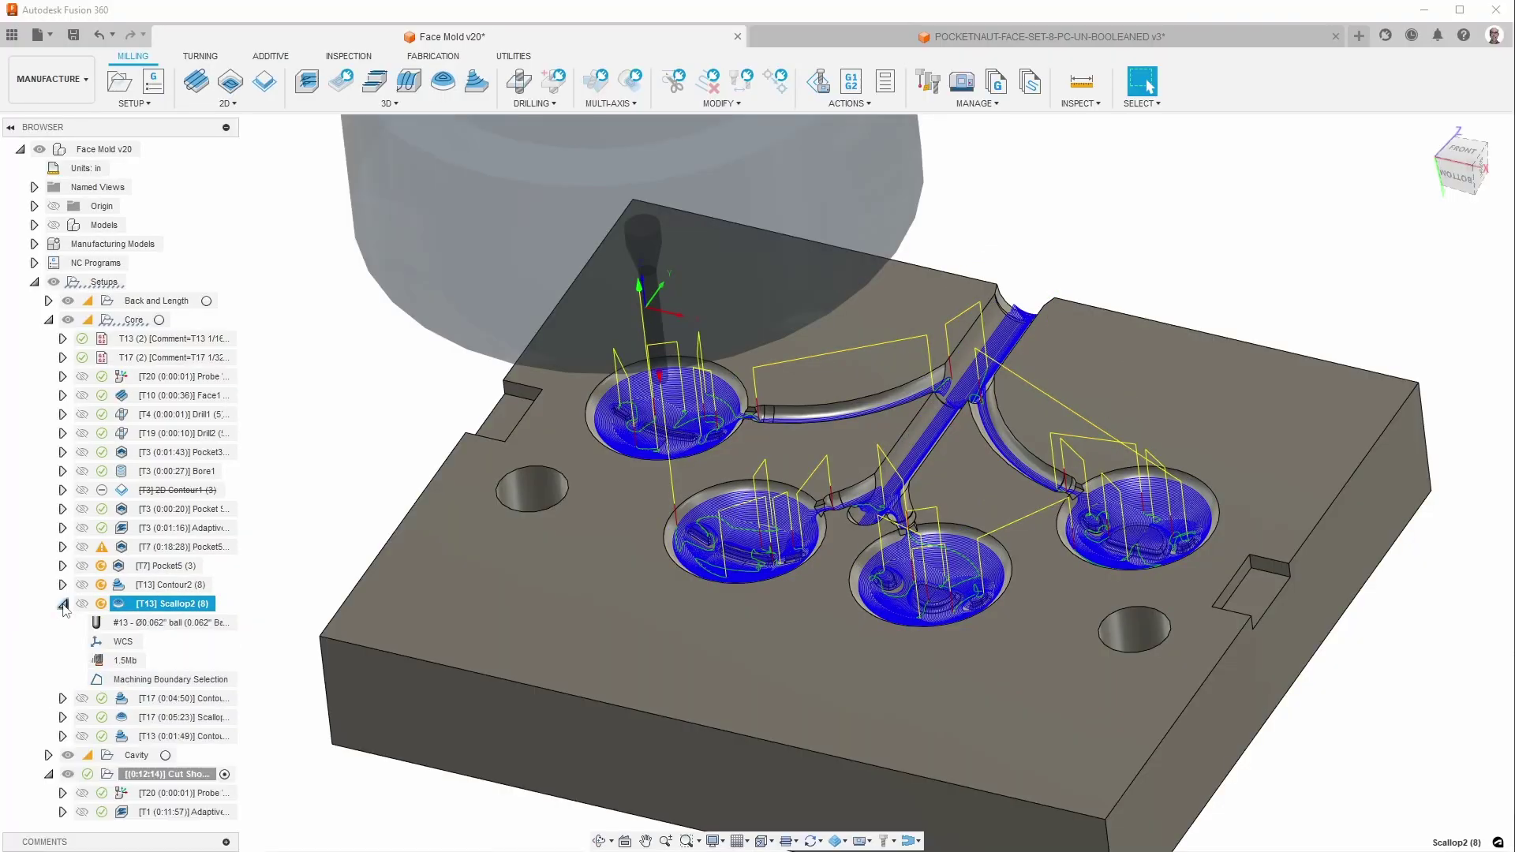
click(165, 588)
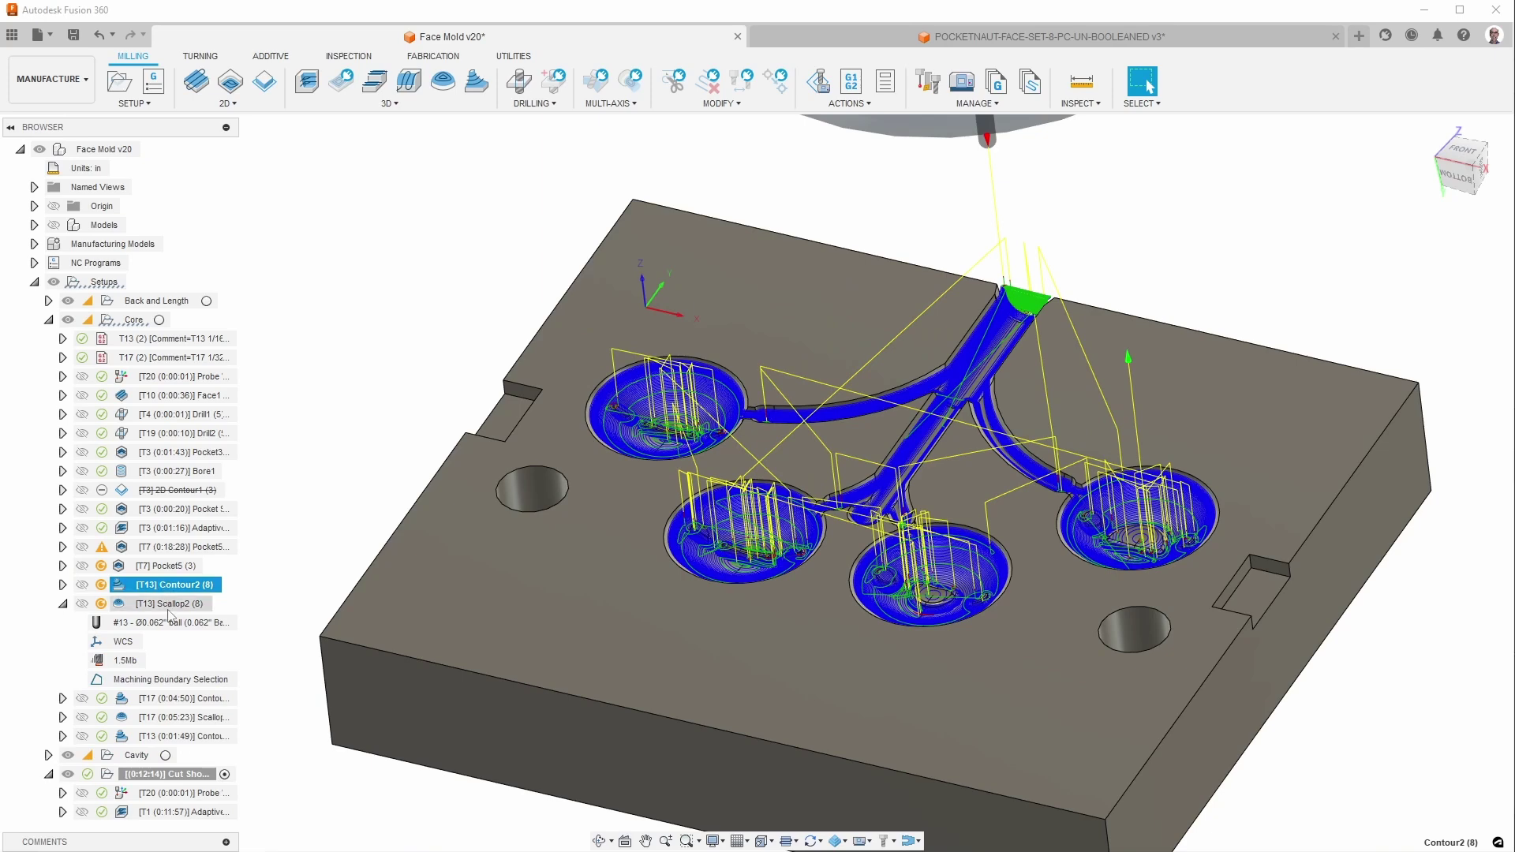
click(169, 607)
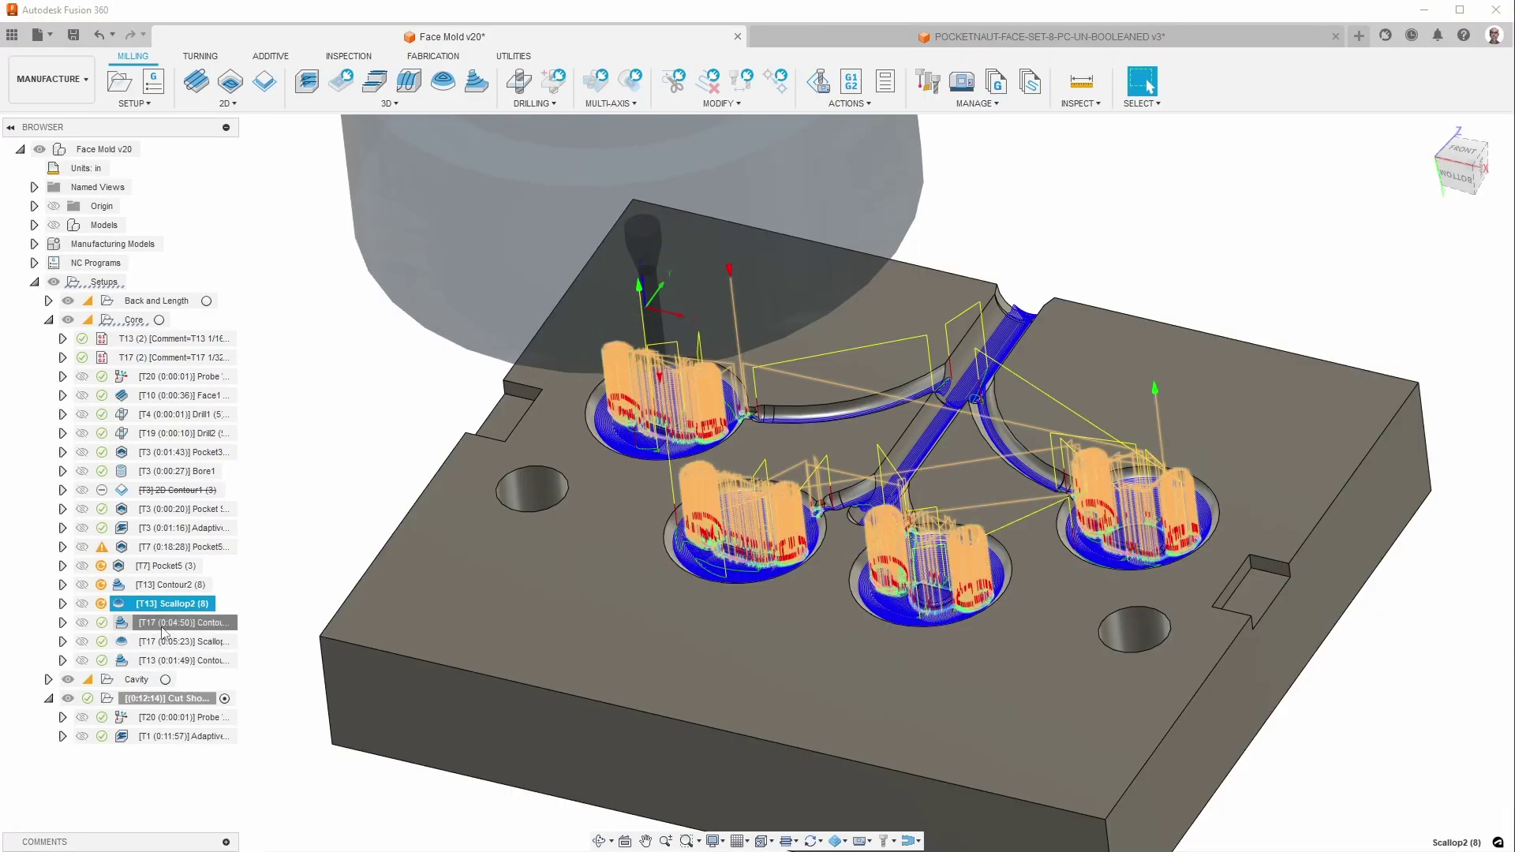
click(163, 623)
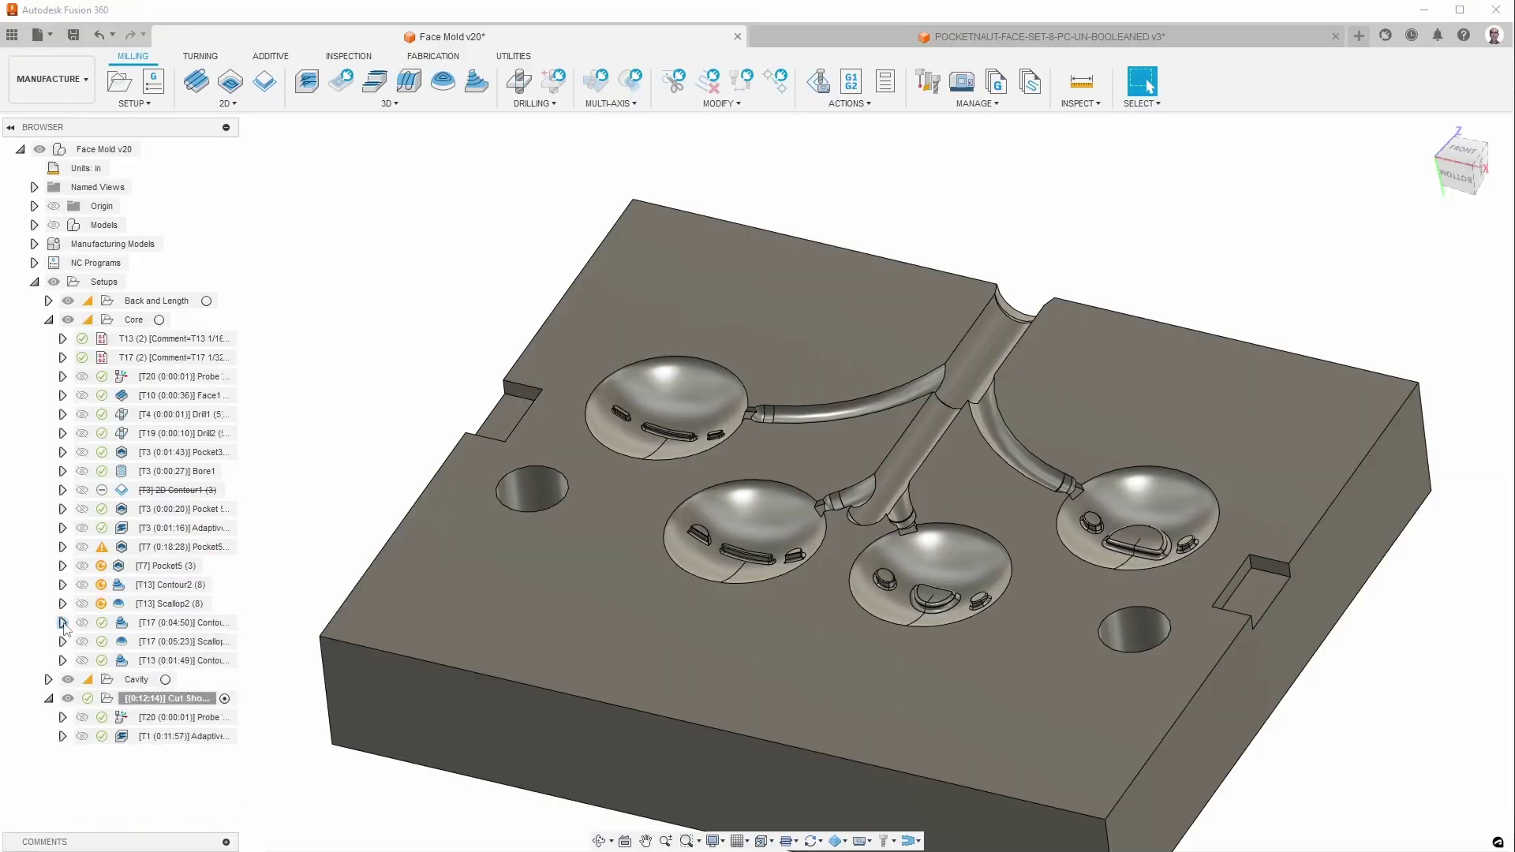
click(188, 643)
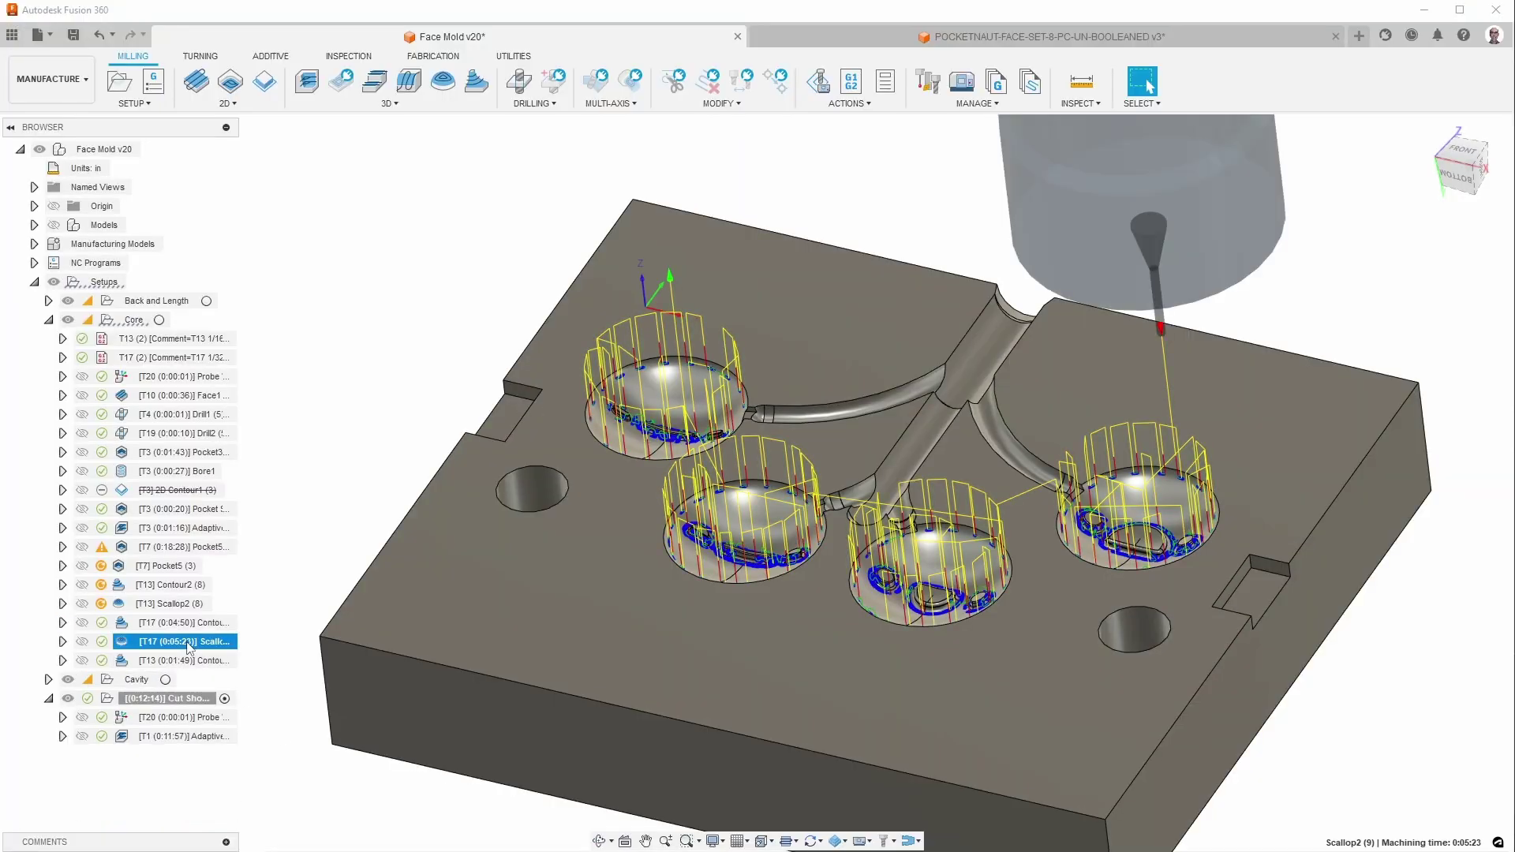